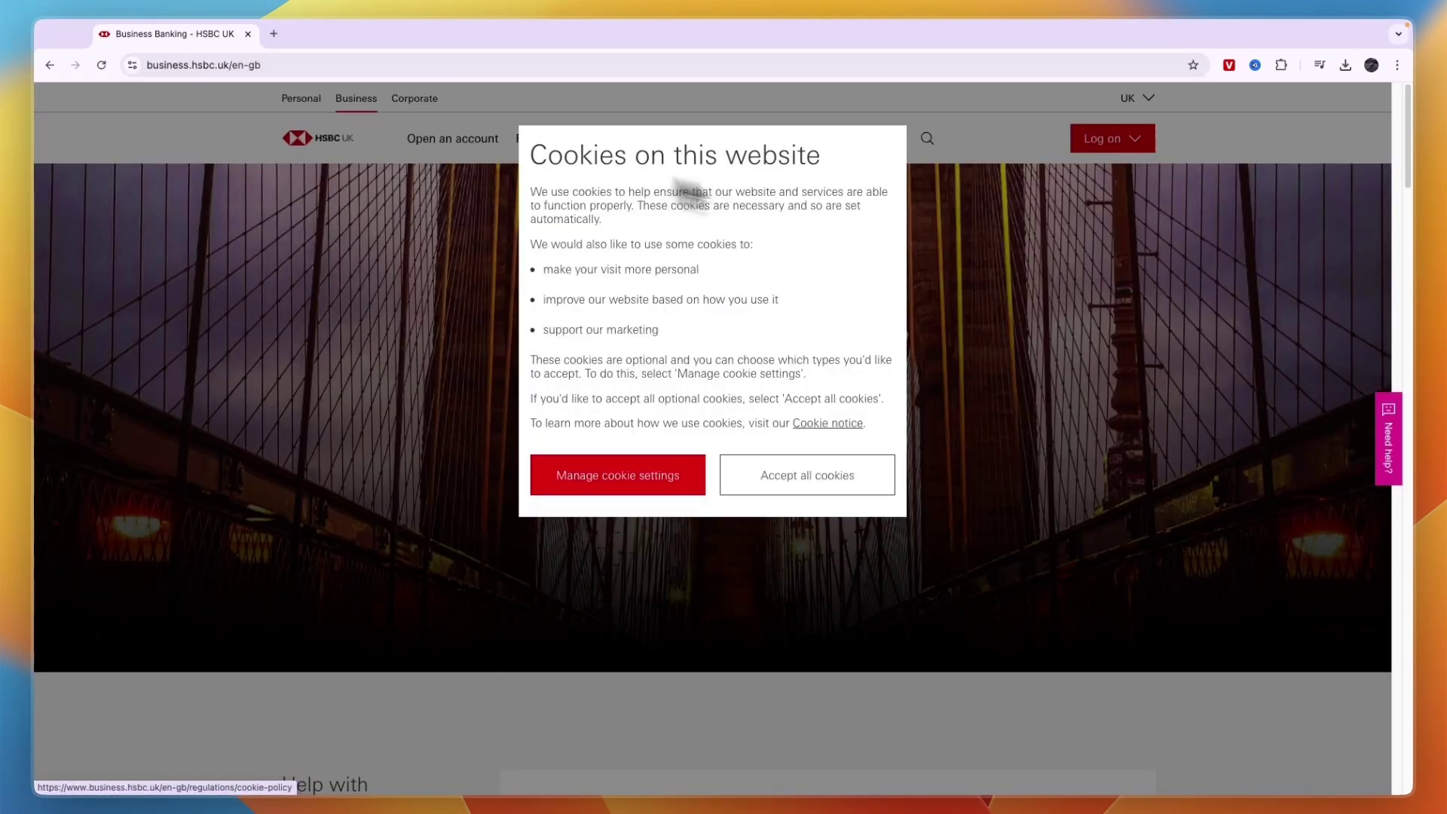
# Step: Accept all cookies and switch from Business Banking to the Personal banking home page
pyautogui.click(790, 476)
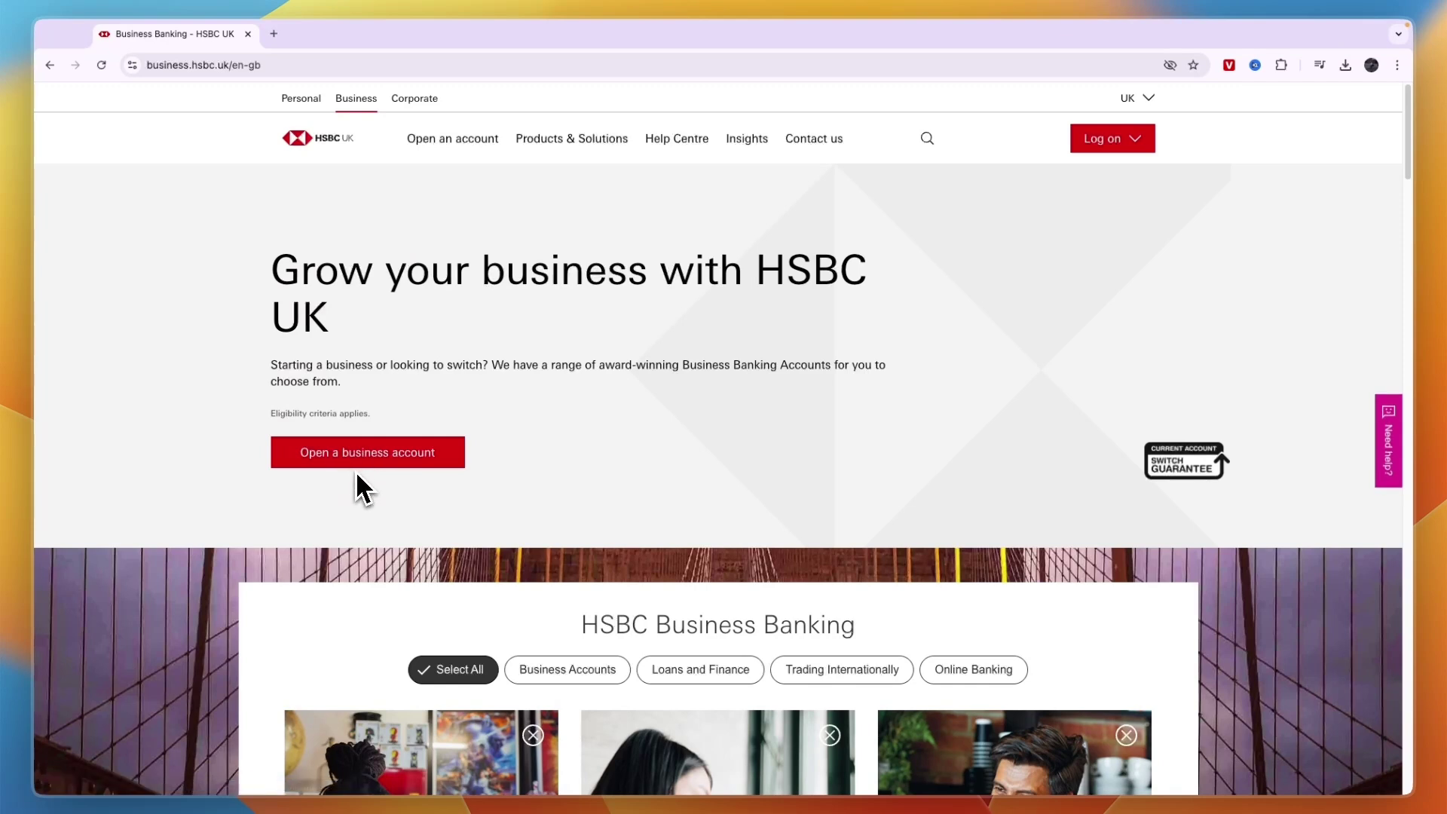
pyautogui.click(315, 98)
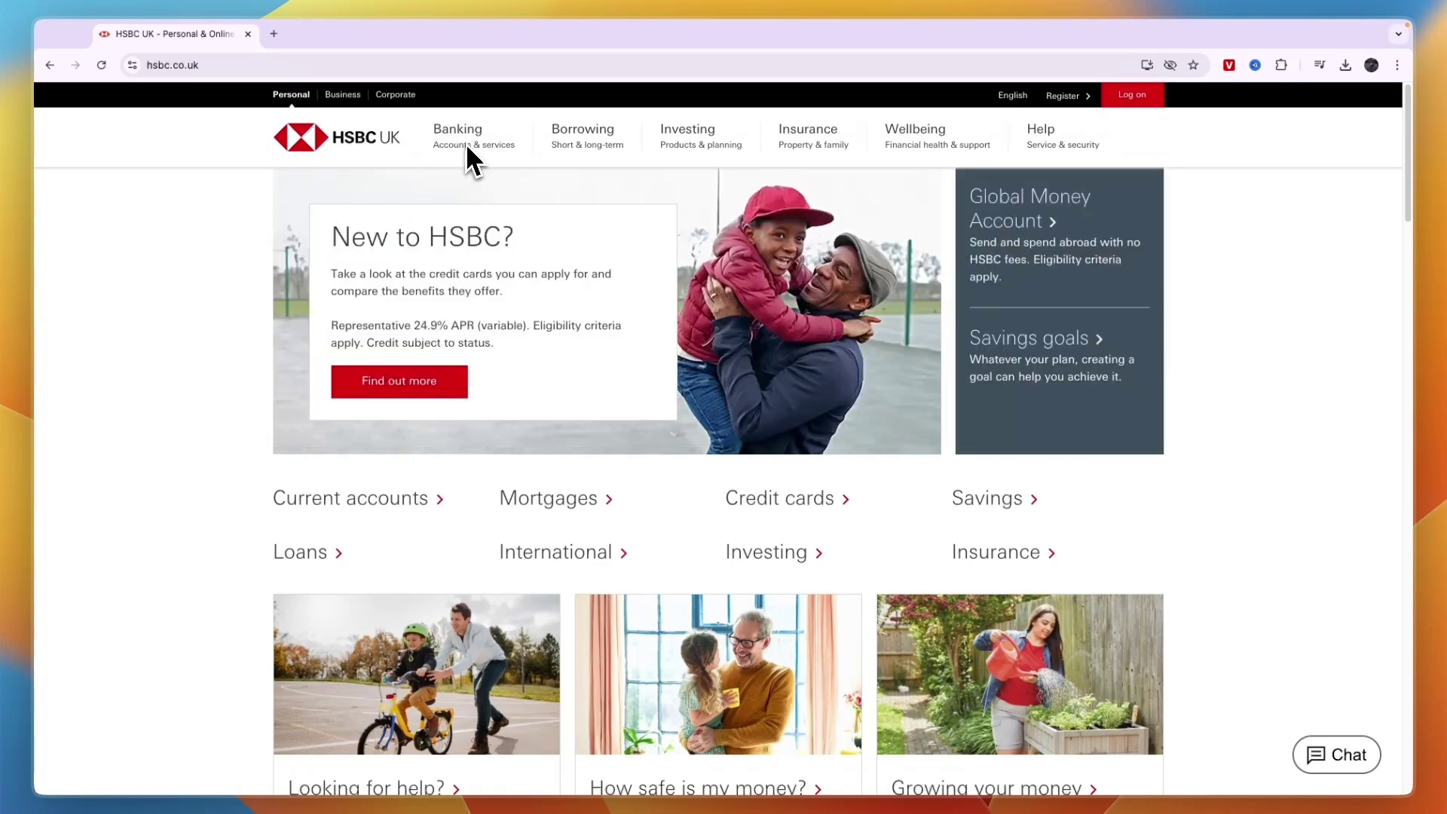
# Step: Open the HSBC Bank Account product page via Banking > Current accounts
pyautogui.click(463, 144)
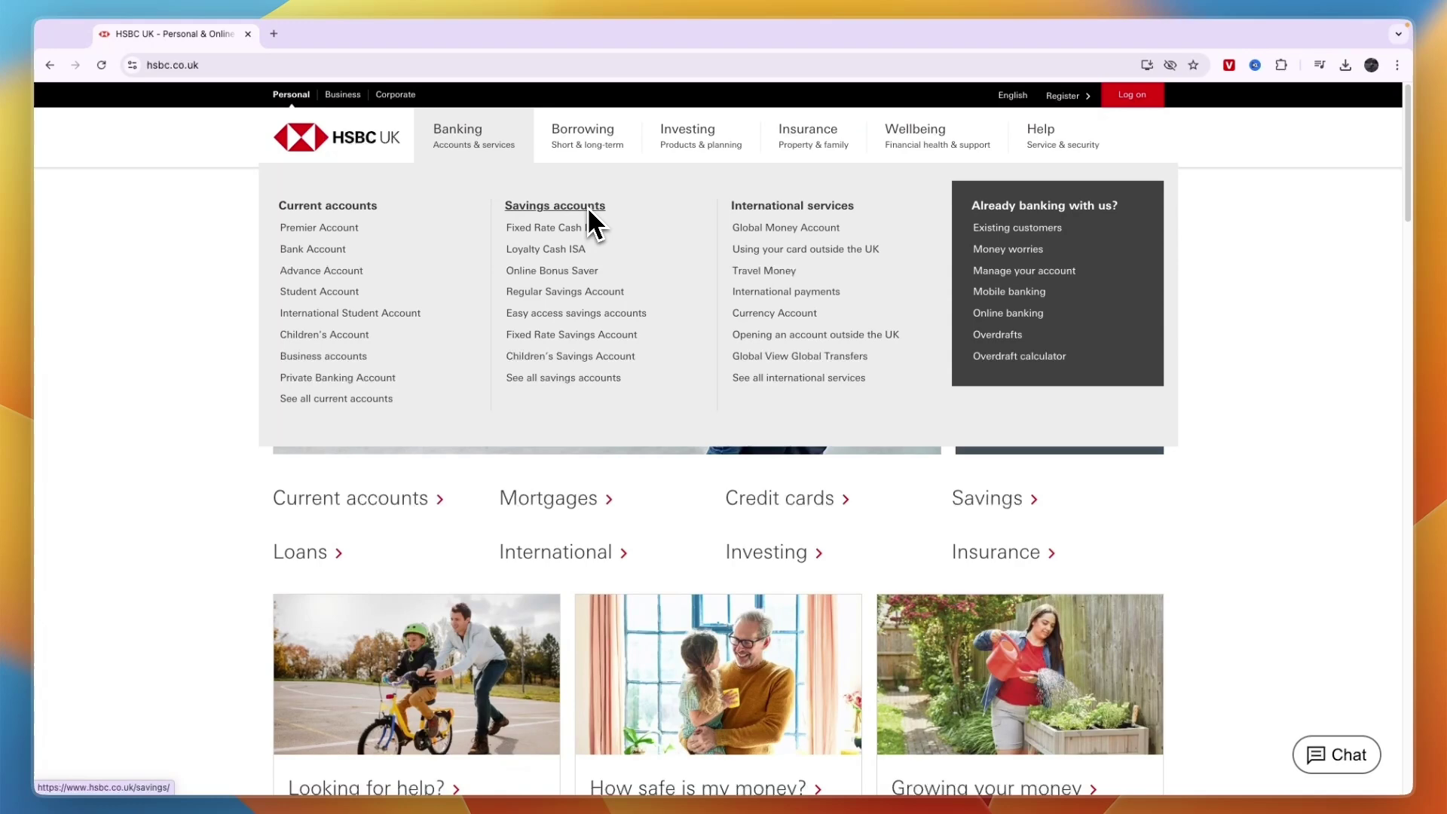
pyautogui.click(342, 208)
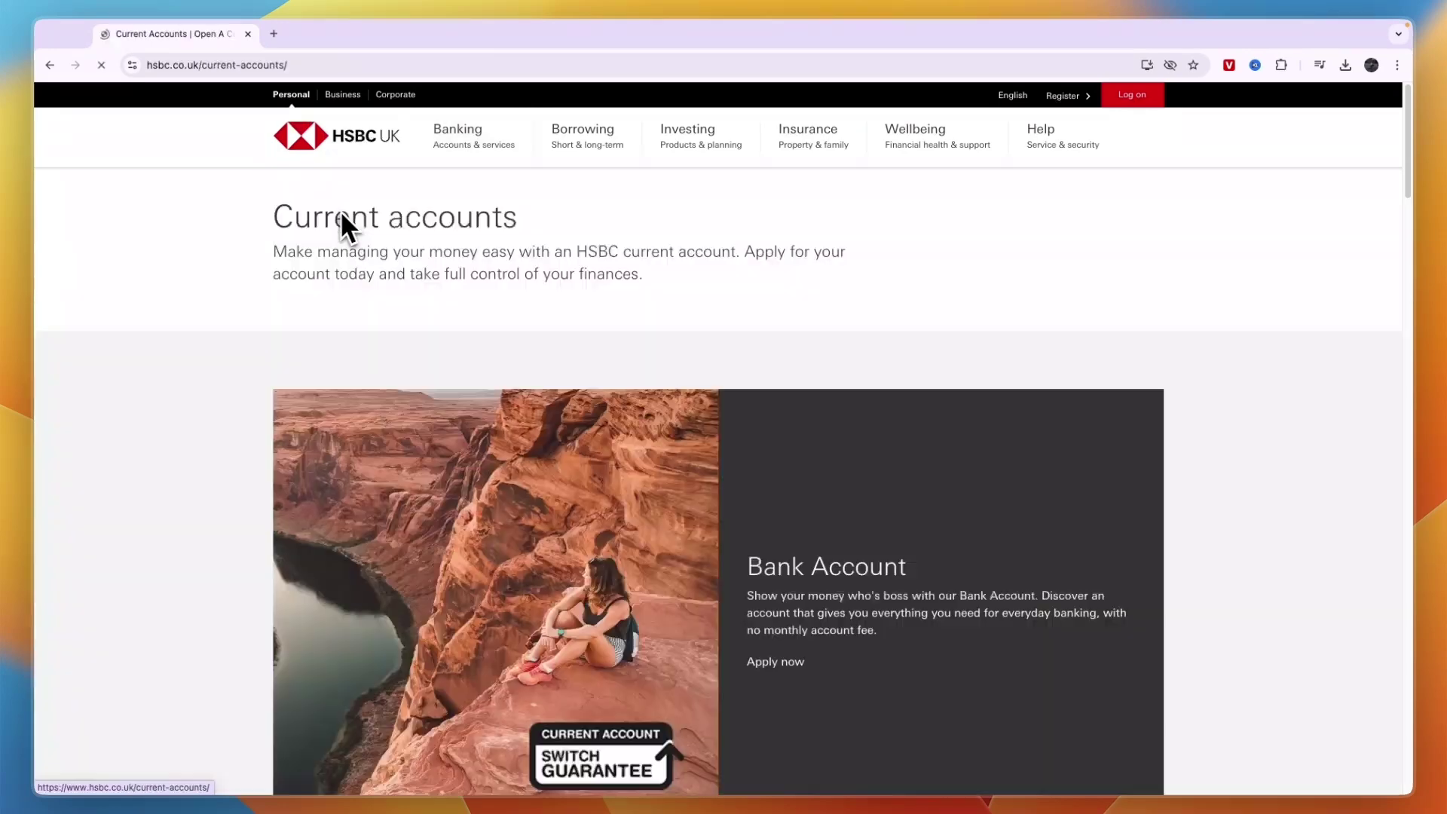
pyautogui.scroll(-1, 279, 366)
pyautogui.scroll(-3, 730, 377)
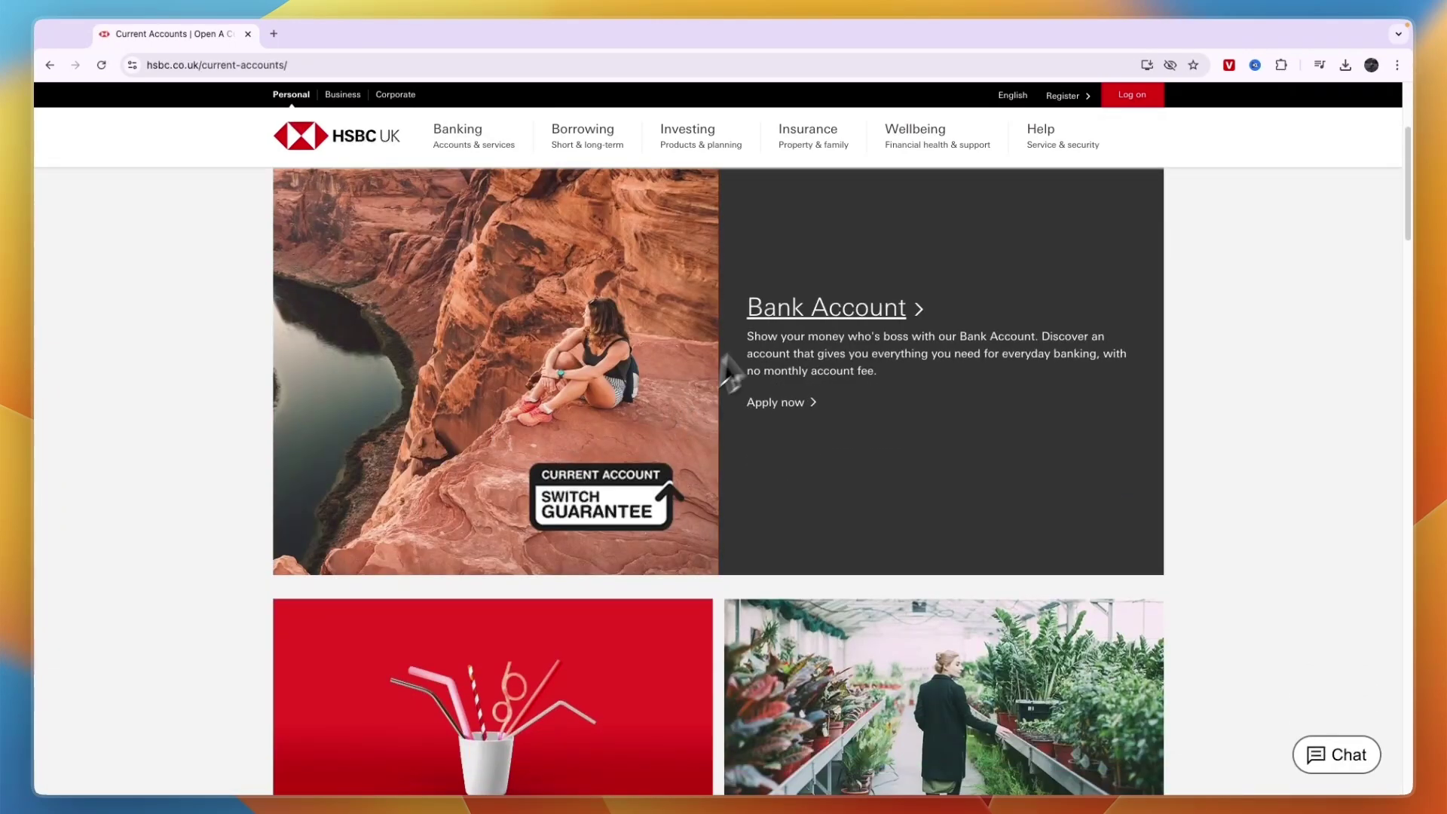
pyautogui.click(781, 410)
# Step: Scroll the Bank Account page to the 'Applying from outside the UK or EU?' section
pyautogui.scroll(20, 472, 384)
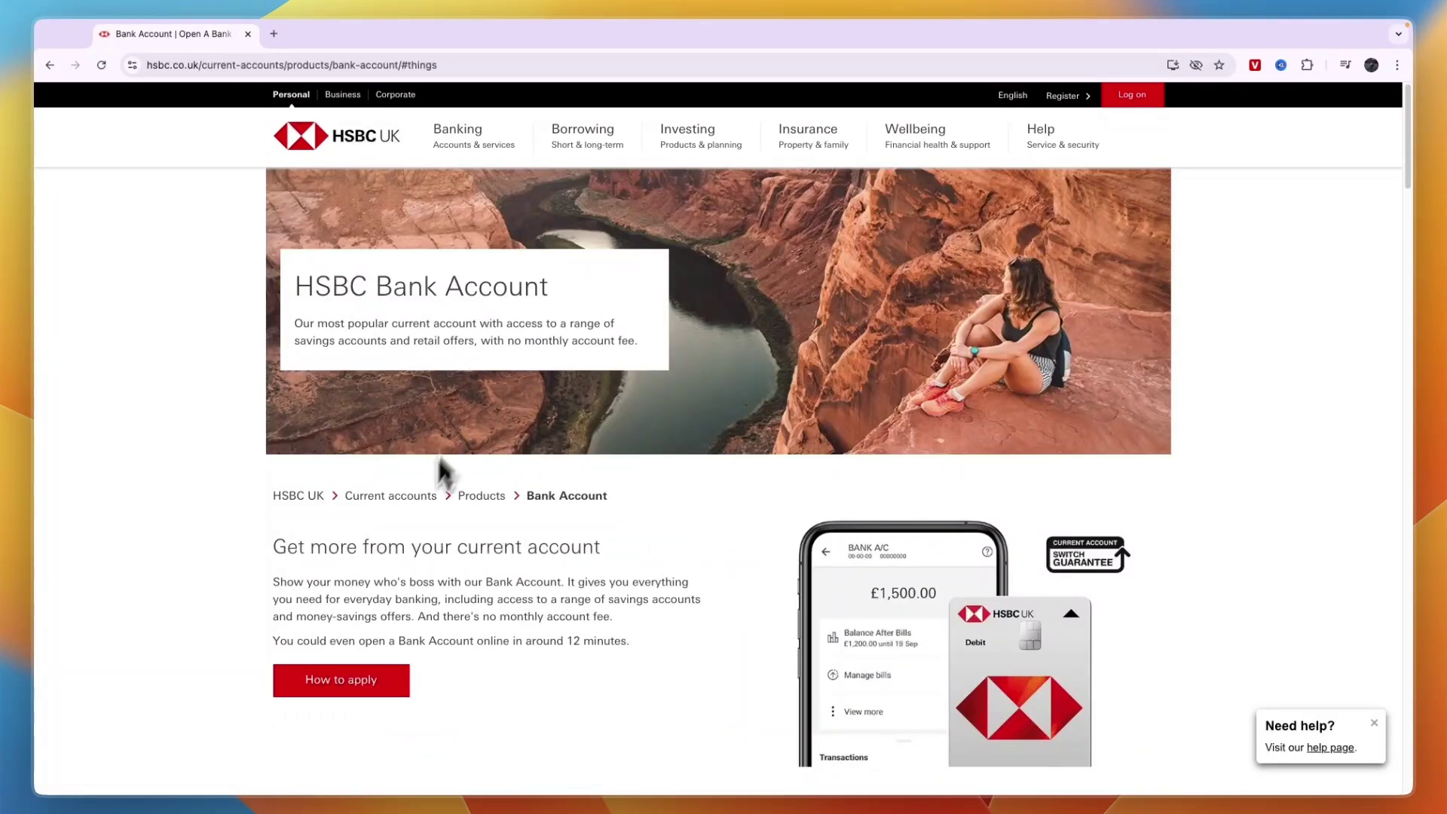
pyautogui.scroll(-2, 414, 400)
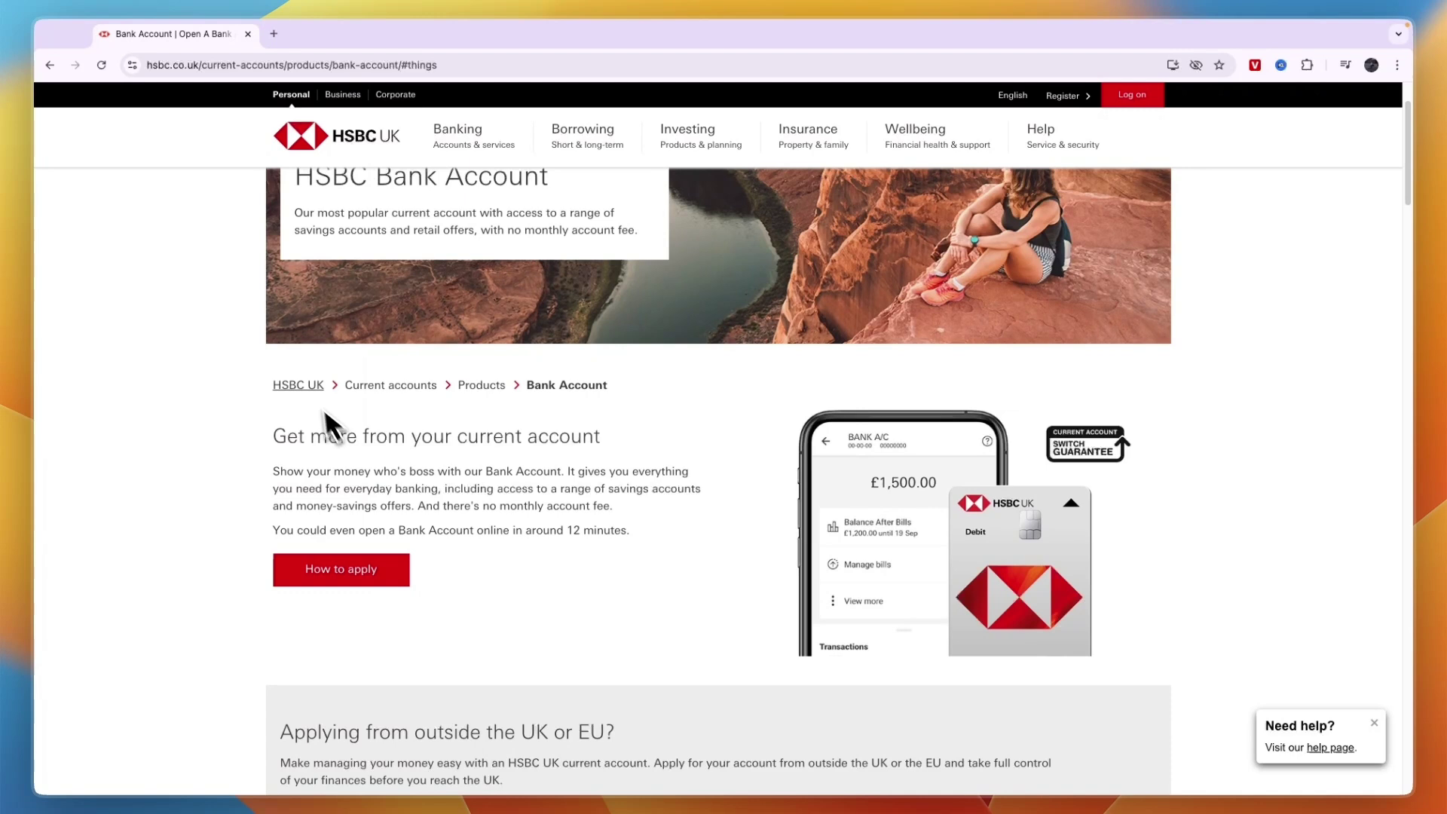
pyautogui.scroll(-2, 427, 492)
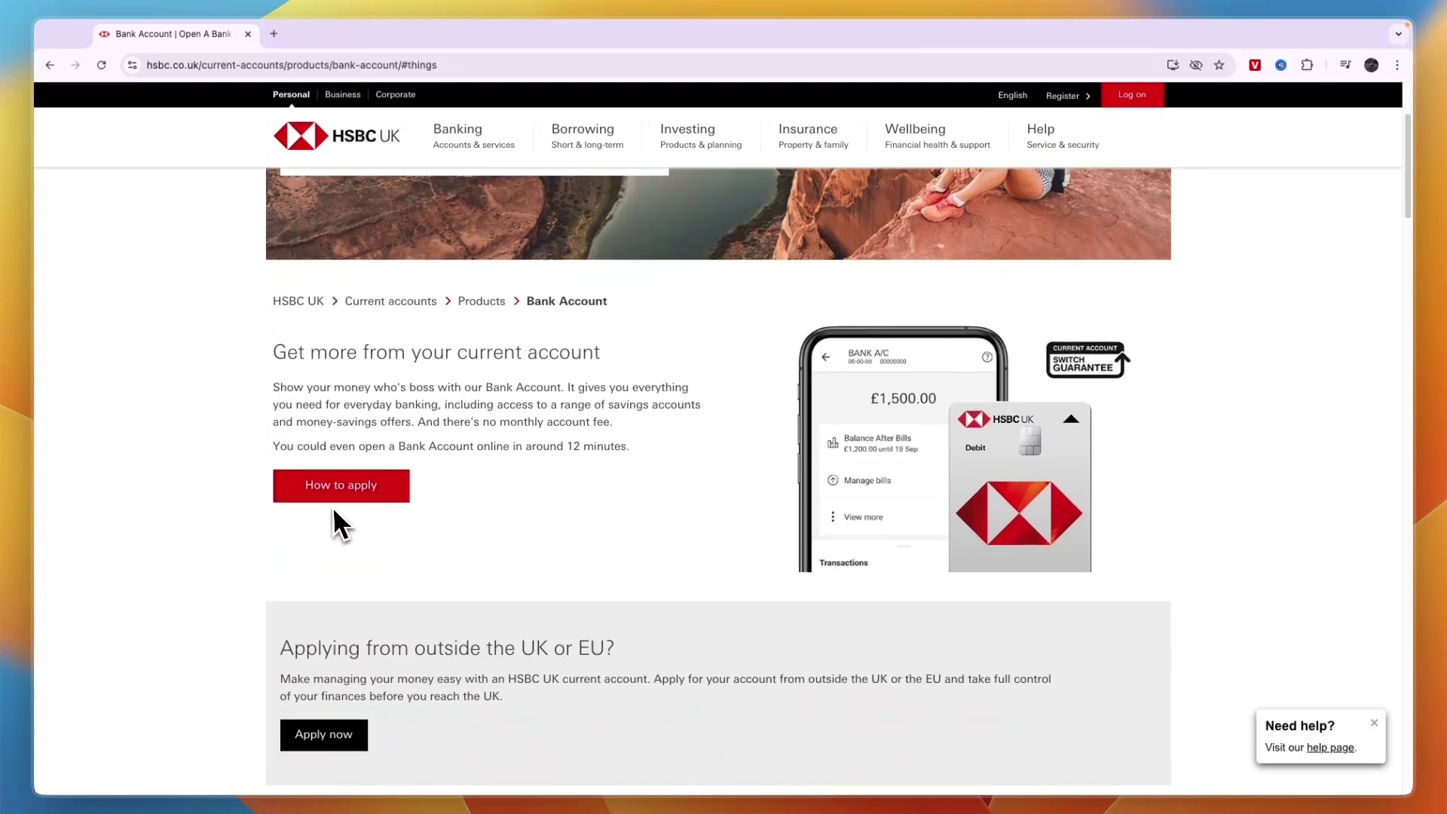
pyautogui.scroll(-1, 414, 584)
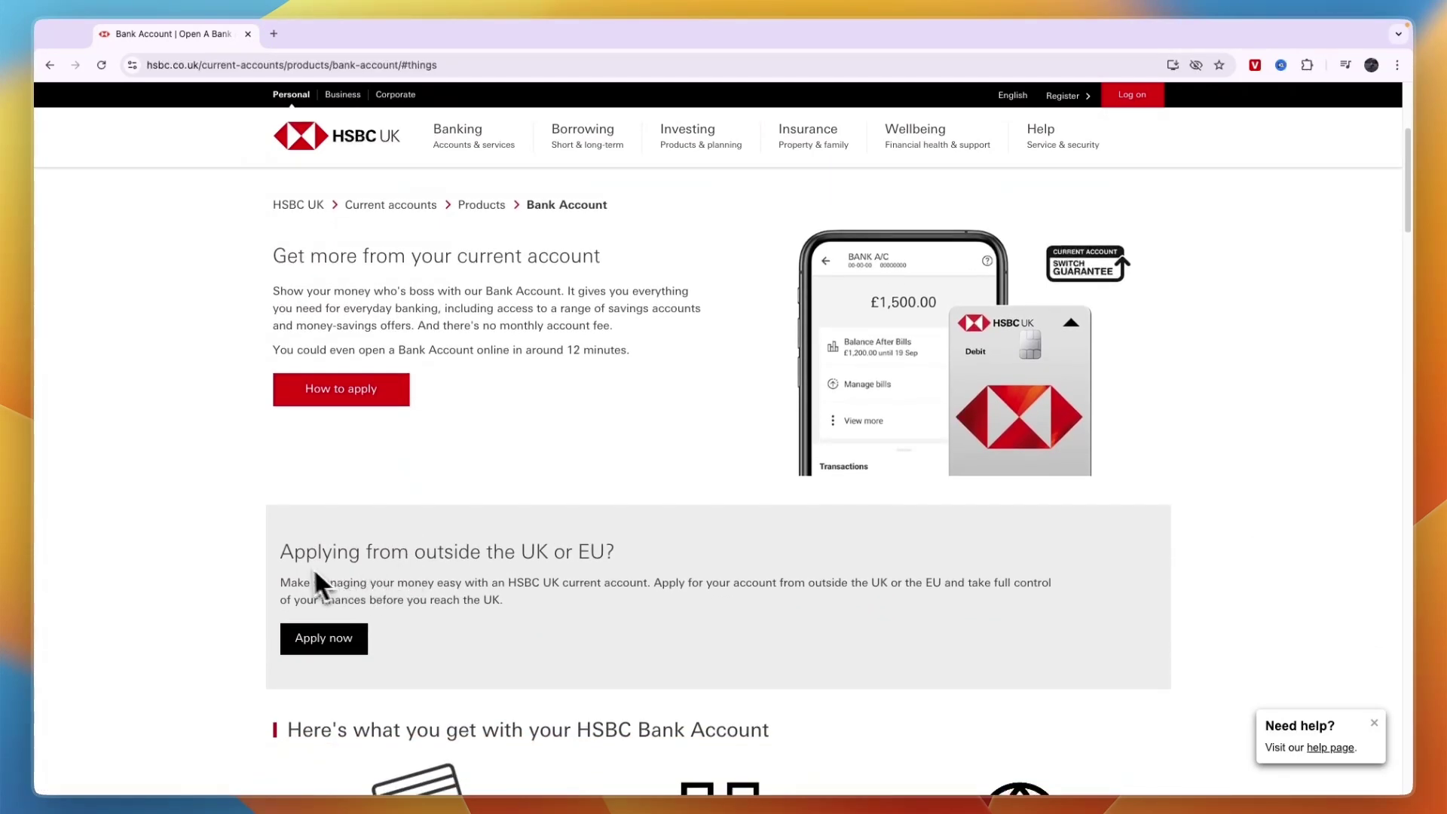
pyautogui.moveTo(288, 557); pyautogui.dragTo(639, 555)
pyautogui.click(682, 558)
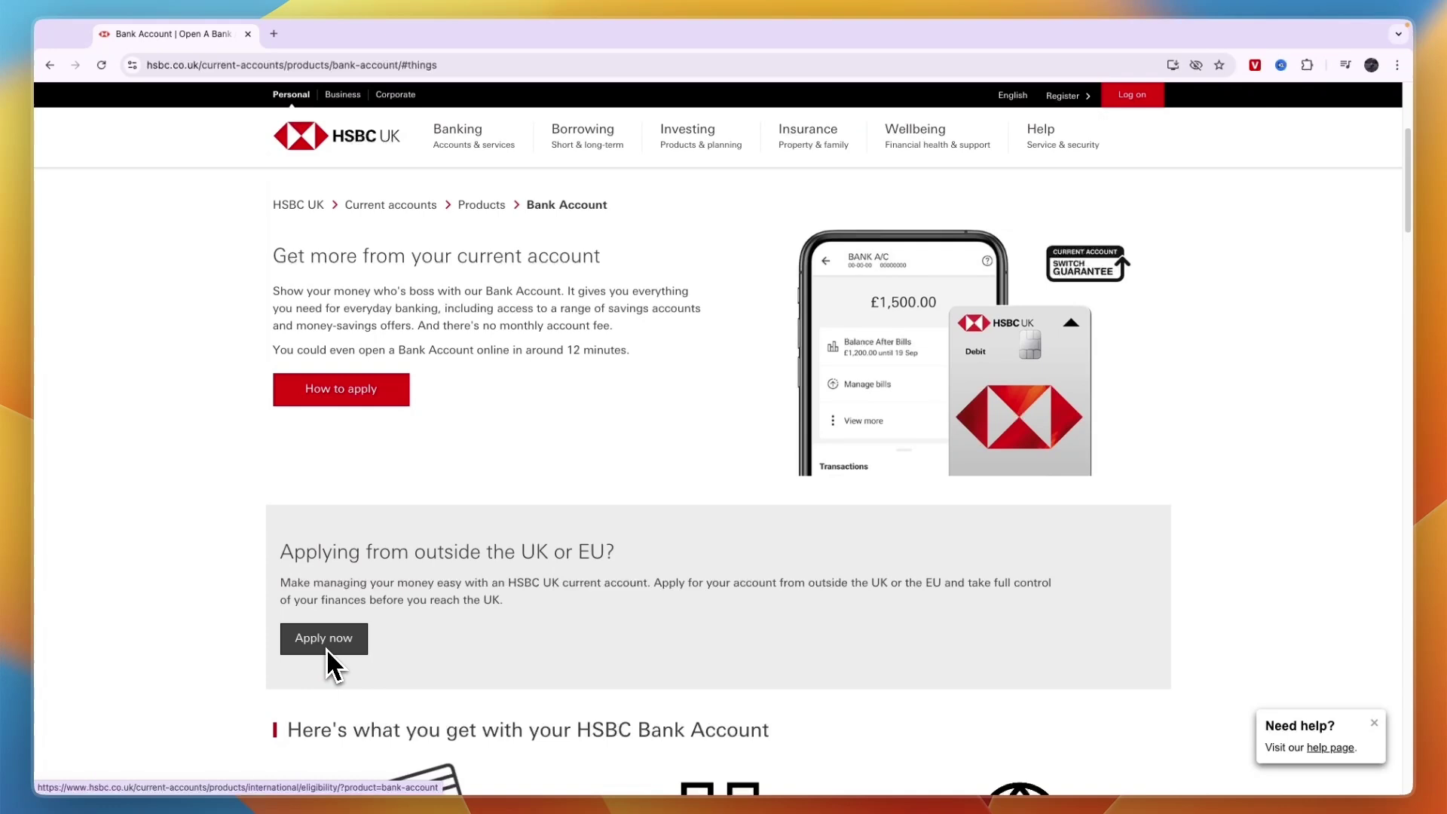
pyautogui.scroll(2, 513, 573)
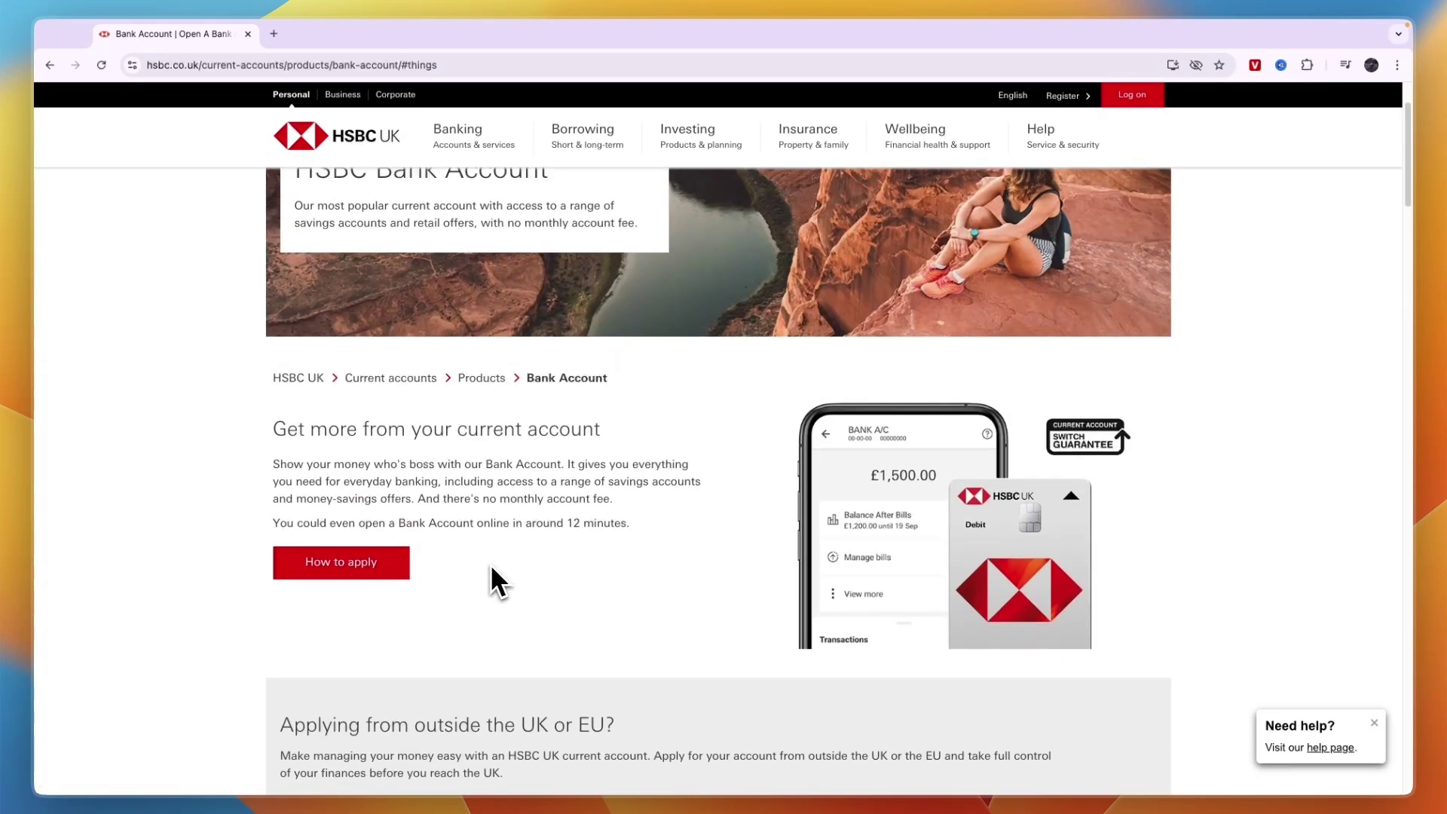
# Step: Jump to How to apply and review the 'Applying from outside the UK or EU?' section
pyautogui.click(341, 563)
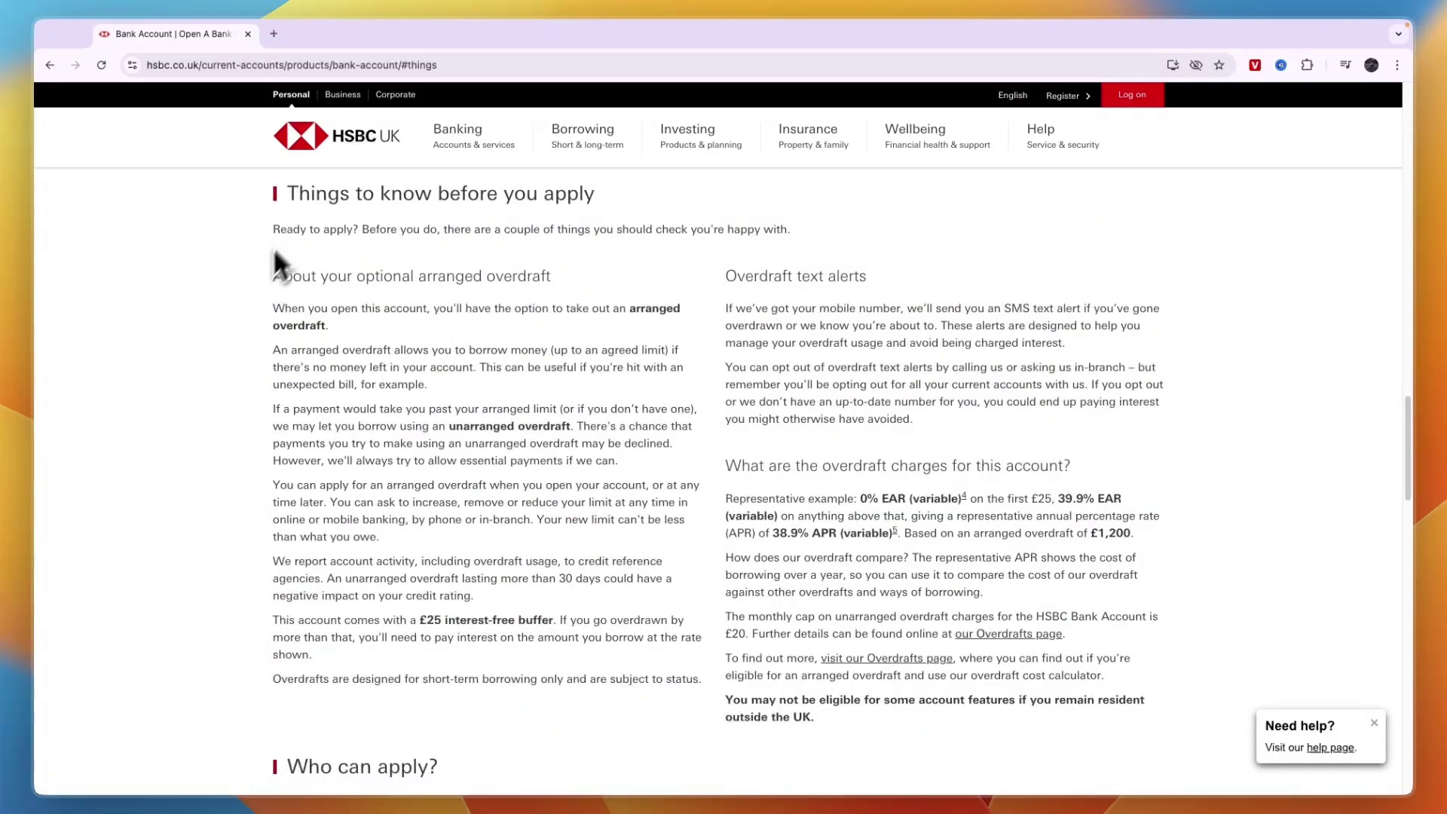
pyautogui.scroll(-5, 503, 341)
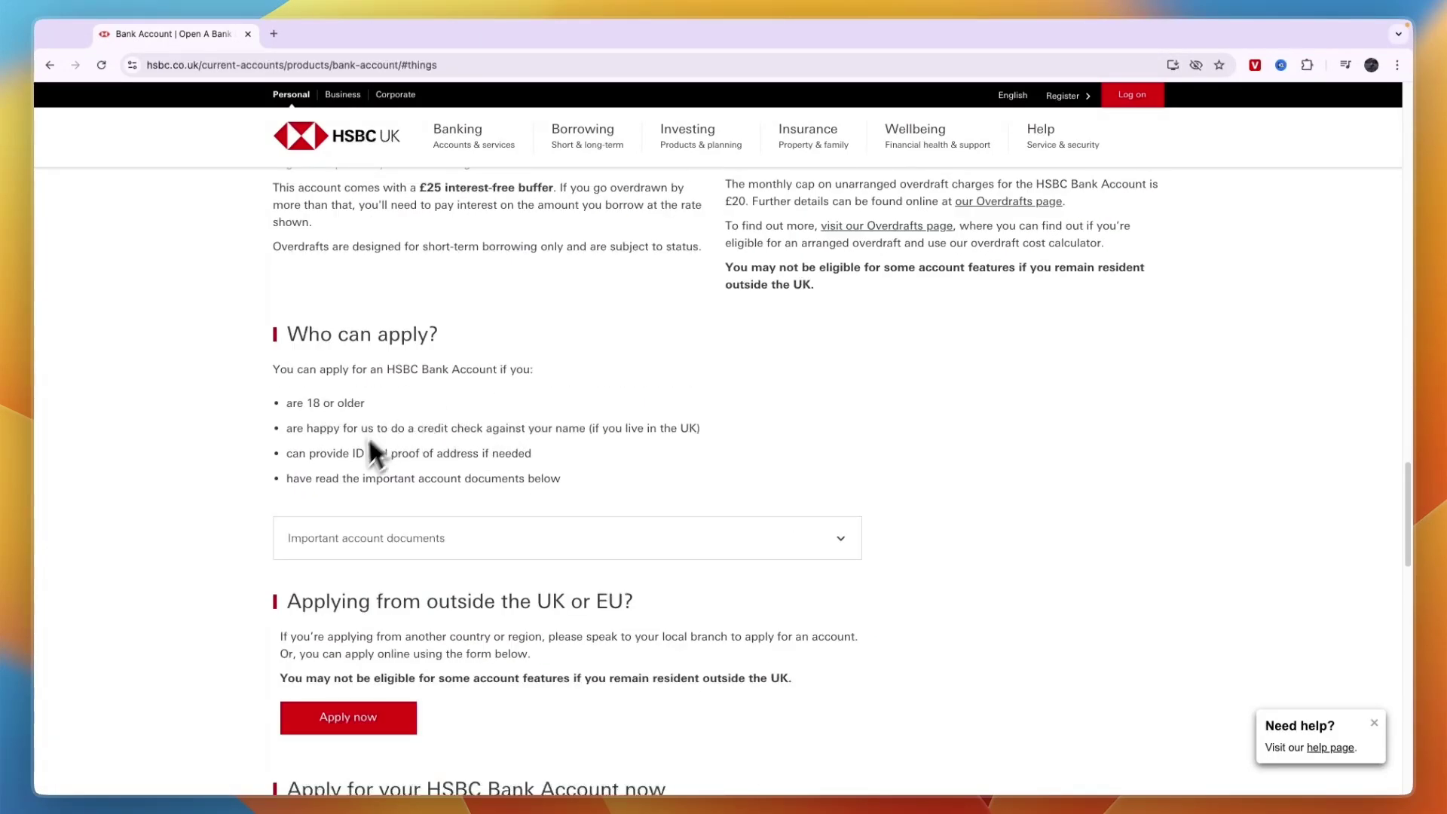
pyautogui.scroll(-3, 370, 444)
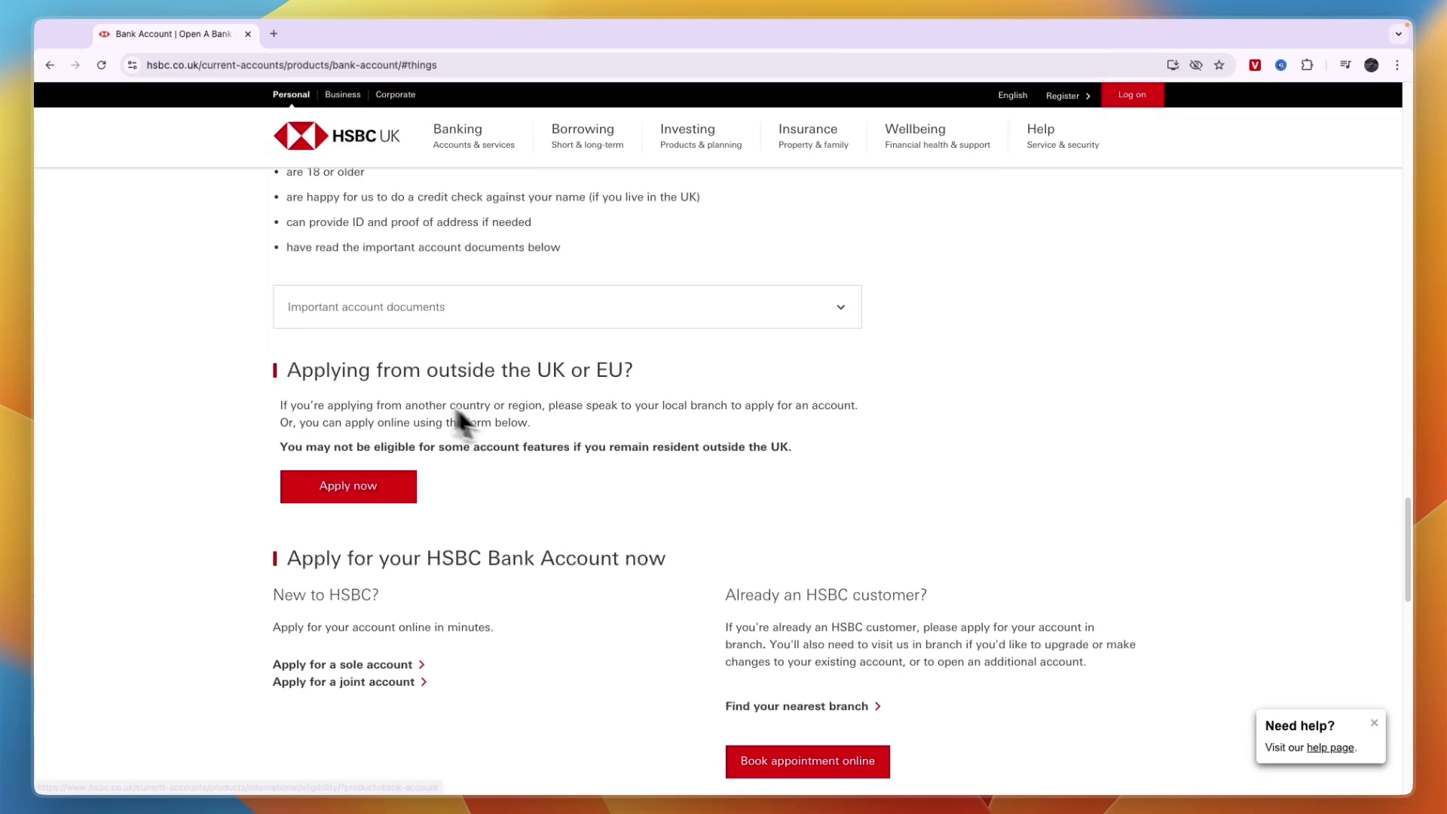
pyautogui.moveTo(302, 370); pyautogui.dragTo(426, 391)
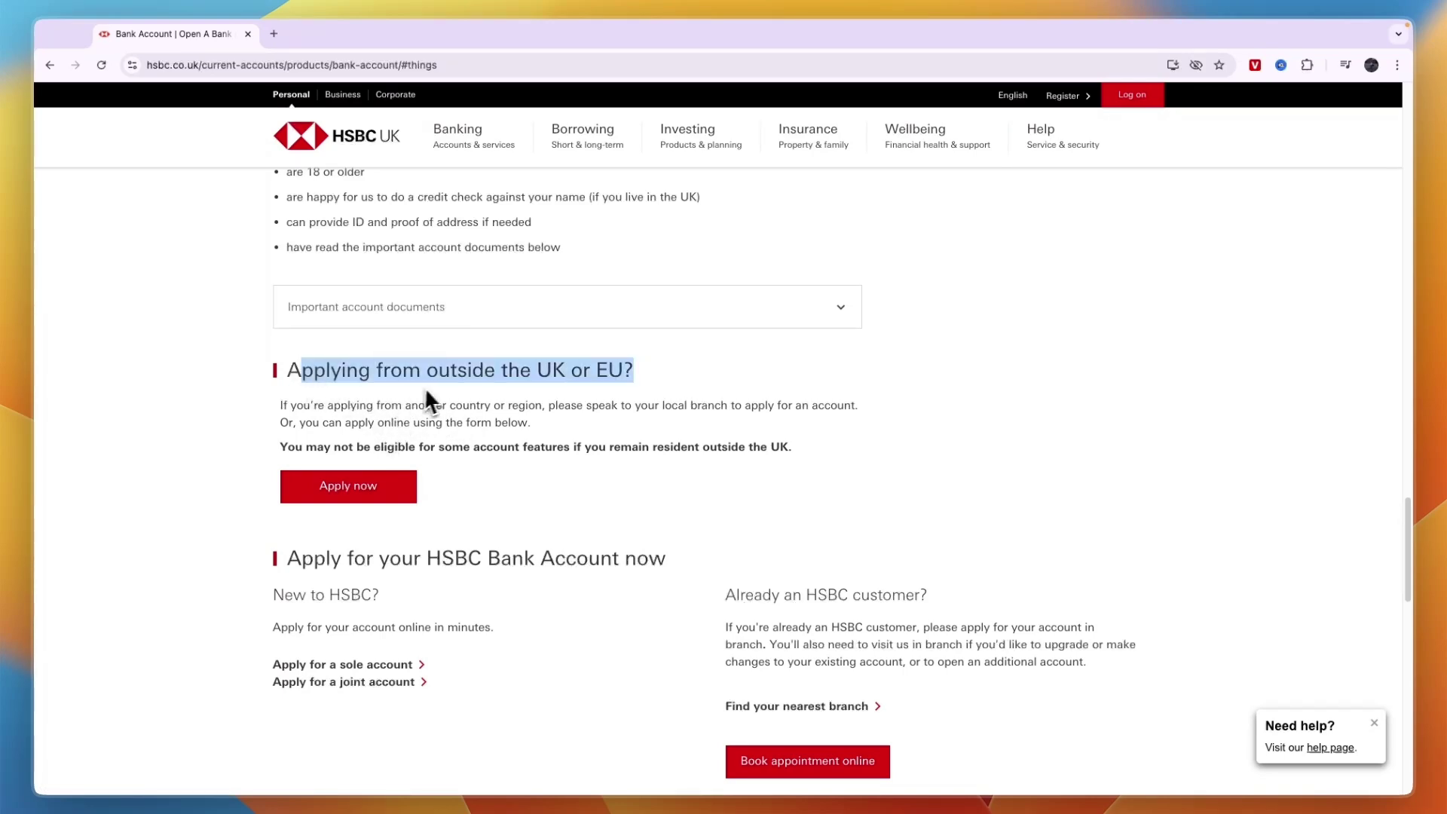
pyautogui.click(572, 388)
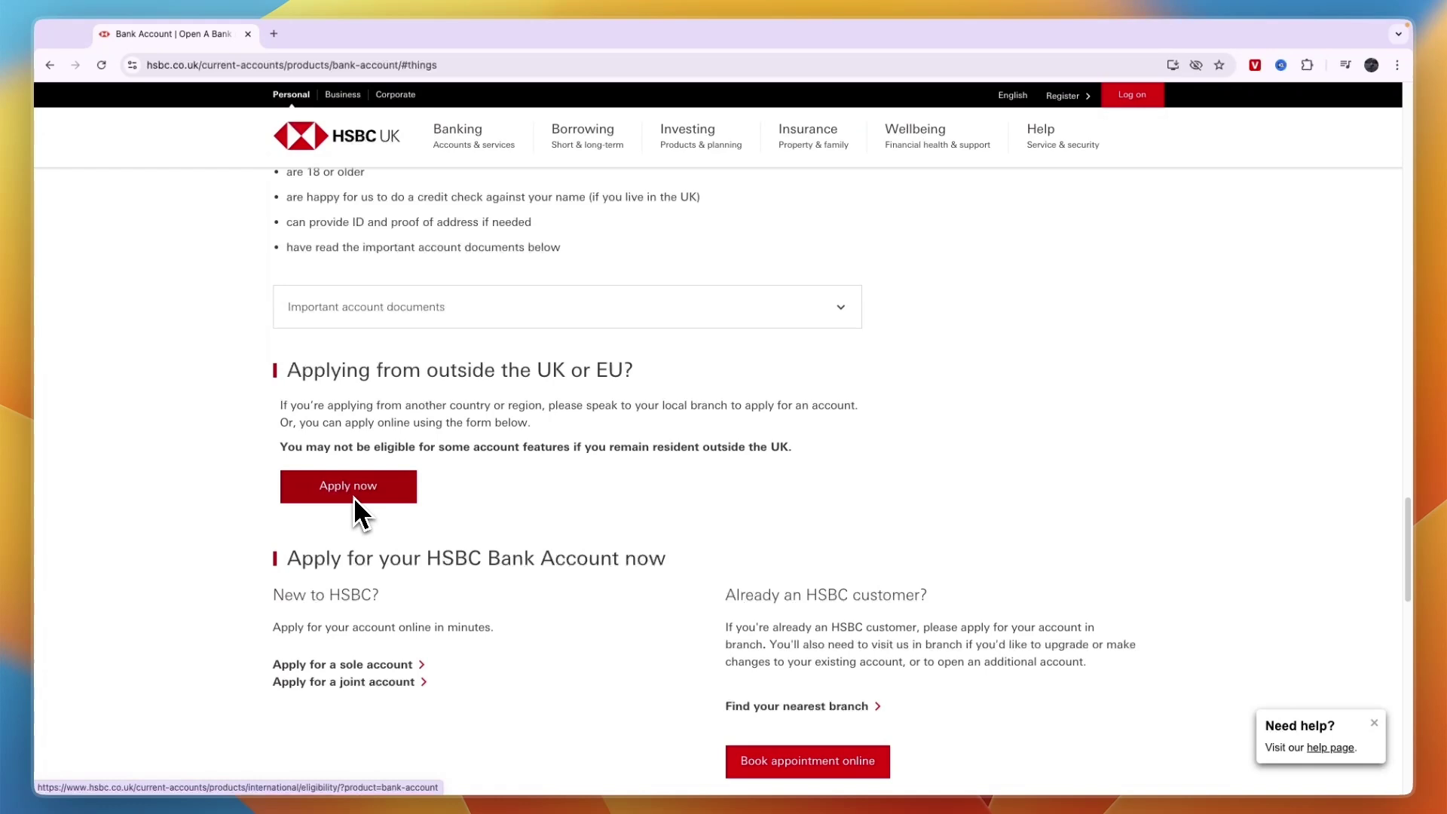
pyautogui.scroll(-3, 355, 496)
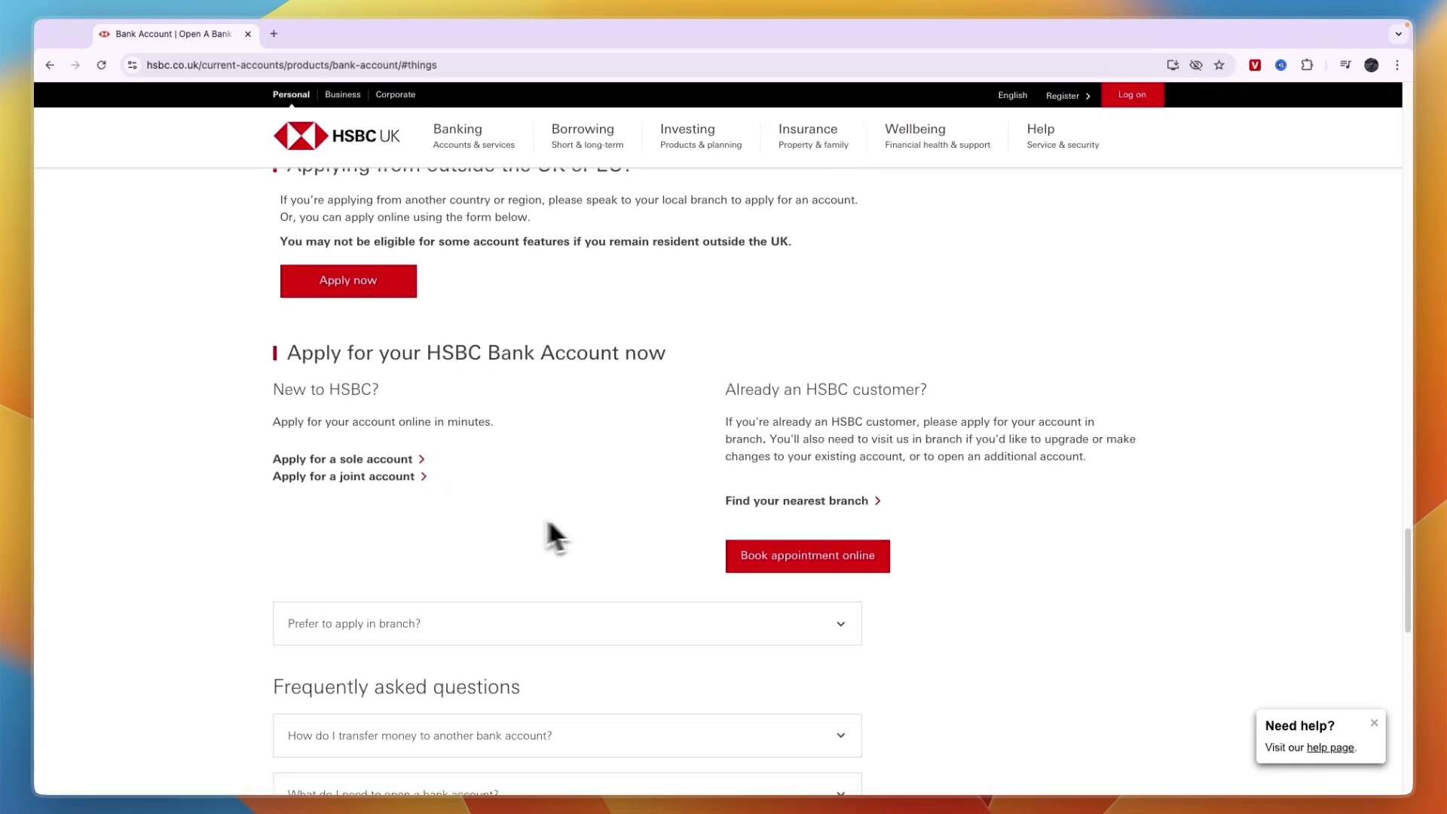
pyautogui.scroll(-15, 600, 532)
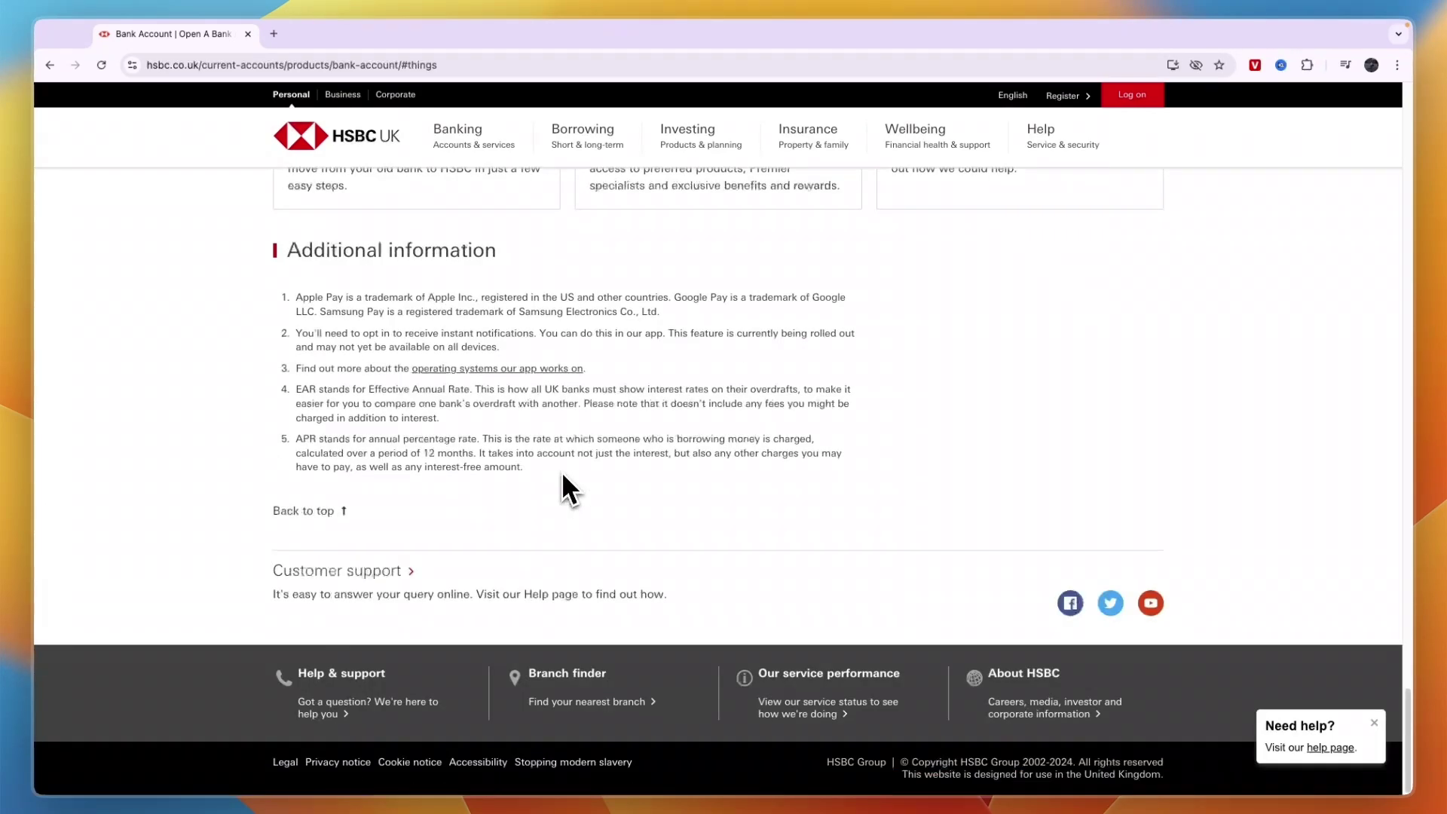
pyautogui.scroll(2, 562, 489)
pyautogui.scroll(10, 564, 486)
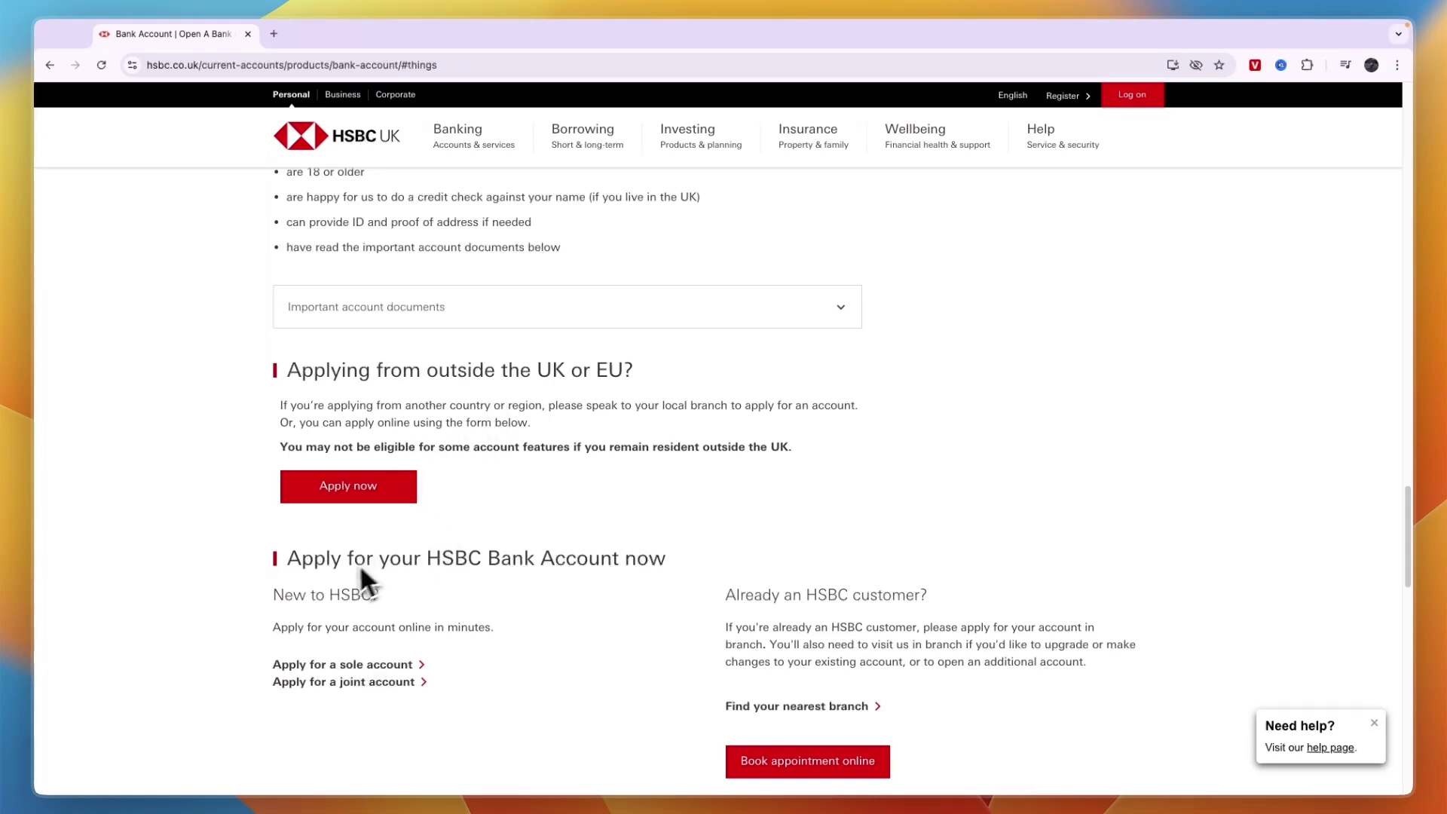
# Step: Under 'Apply for your HSBC Bank Account now', start an application for a sole account
pyautogui.moveTo(292, 564); pyautogui.dragTo(667, 561)
pyautogui.click(582, 589)
pyautogui.scroll(-2, 432, 560)
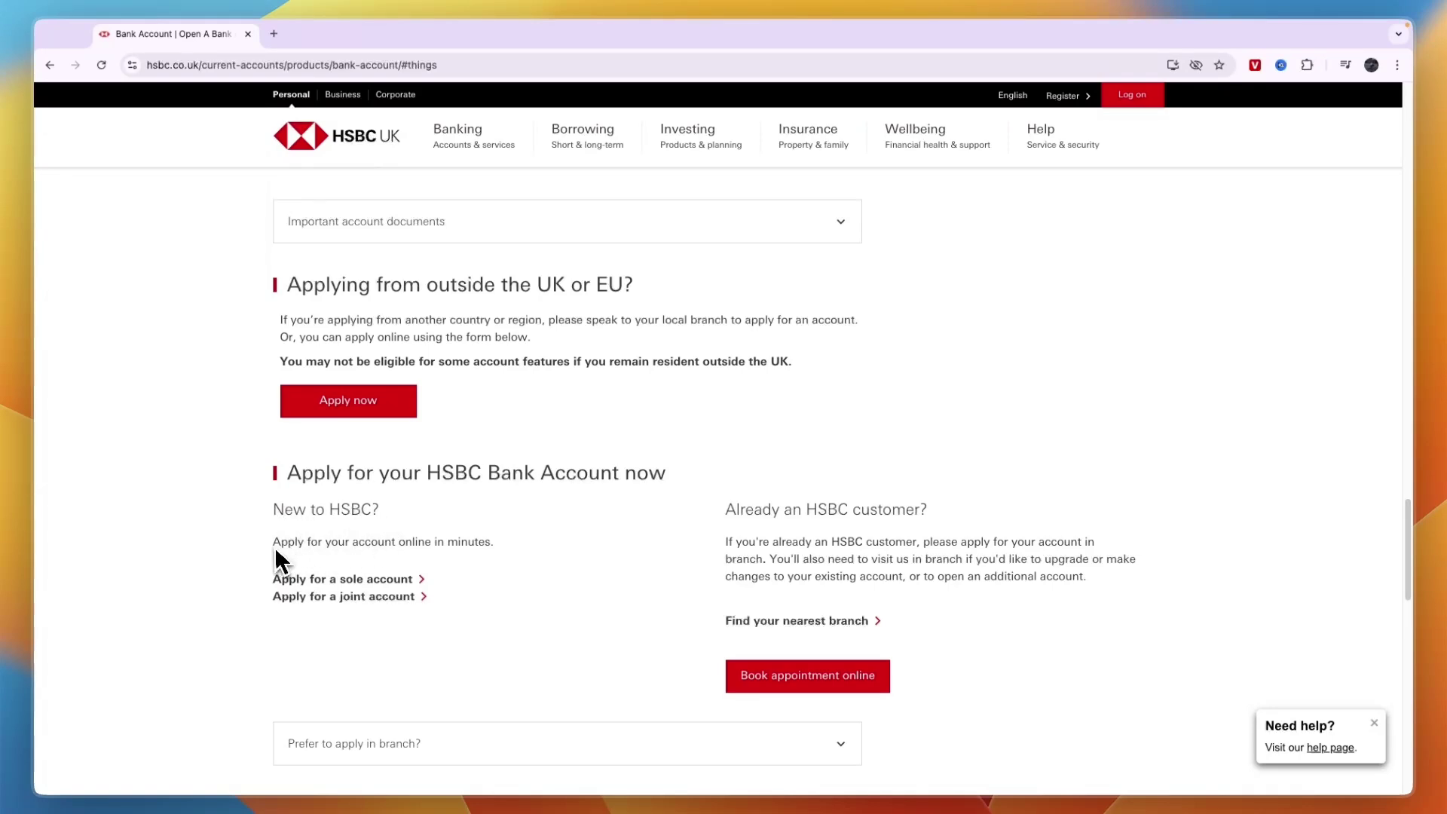
pyautogui.moveTo(278, 555); pyautogui.dragTo(433, 564)
pyautogui.click(496, 551)
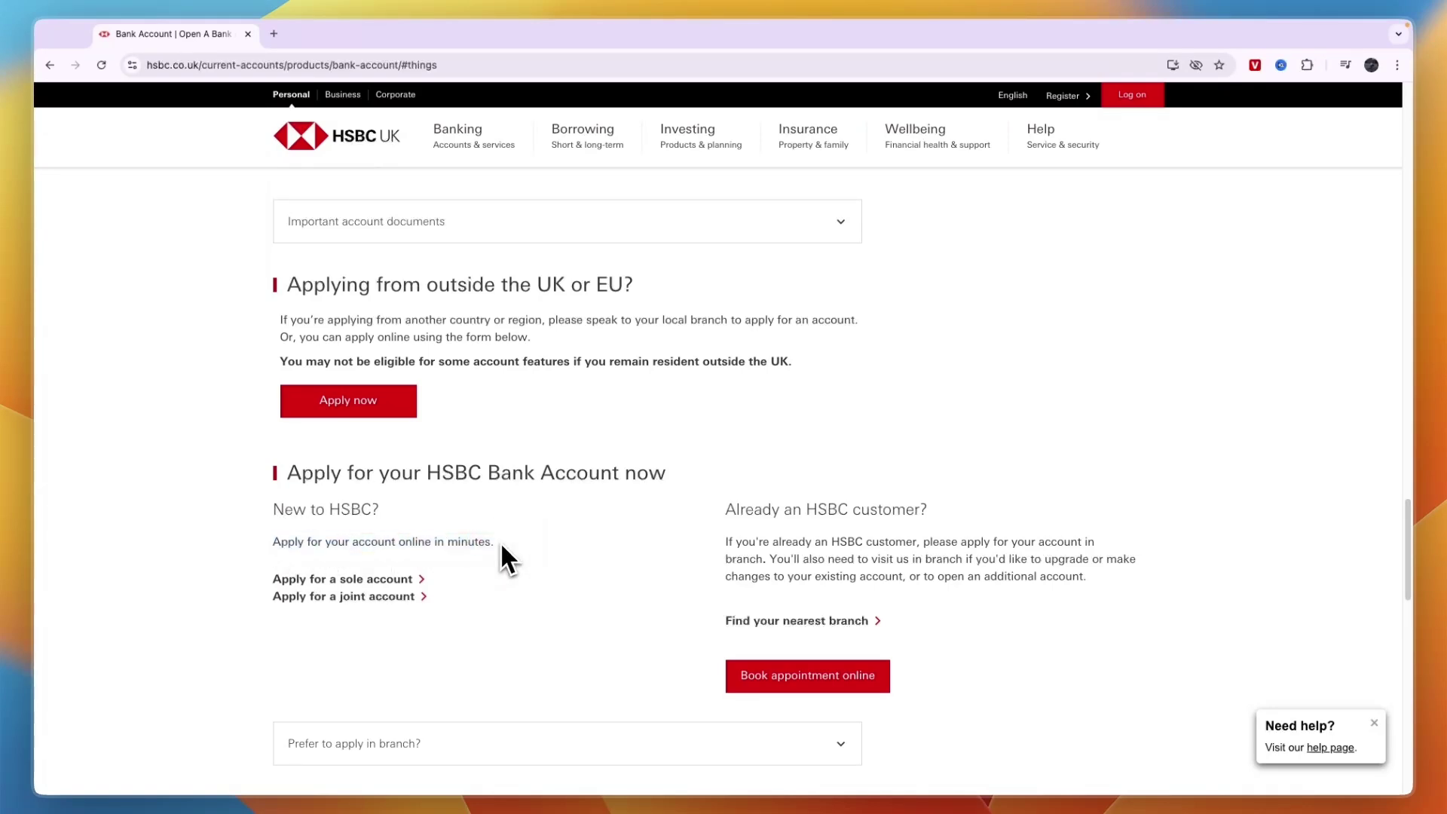
pyautogui.click(369, 577)
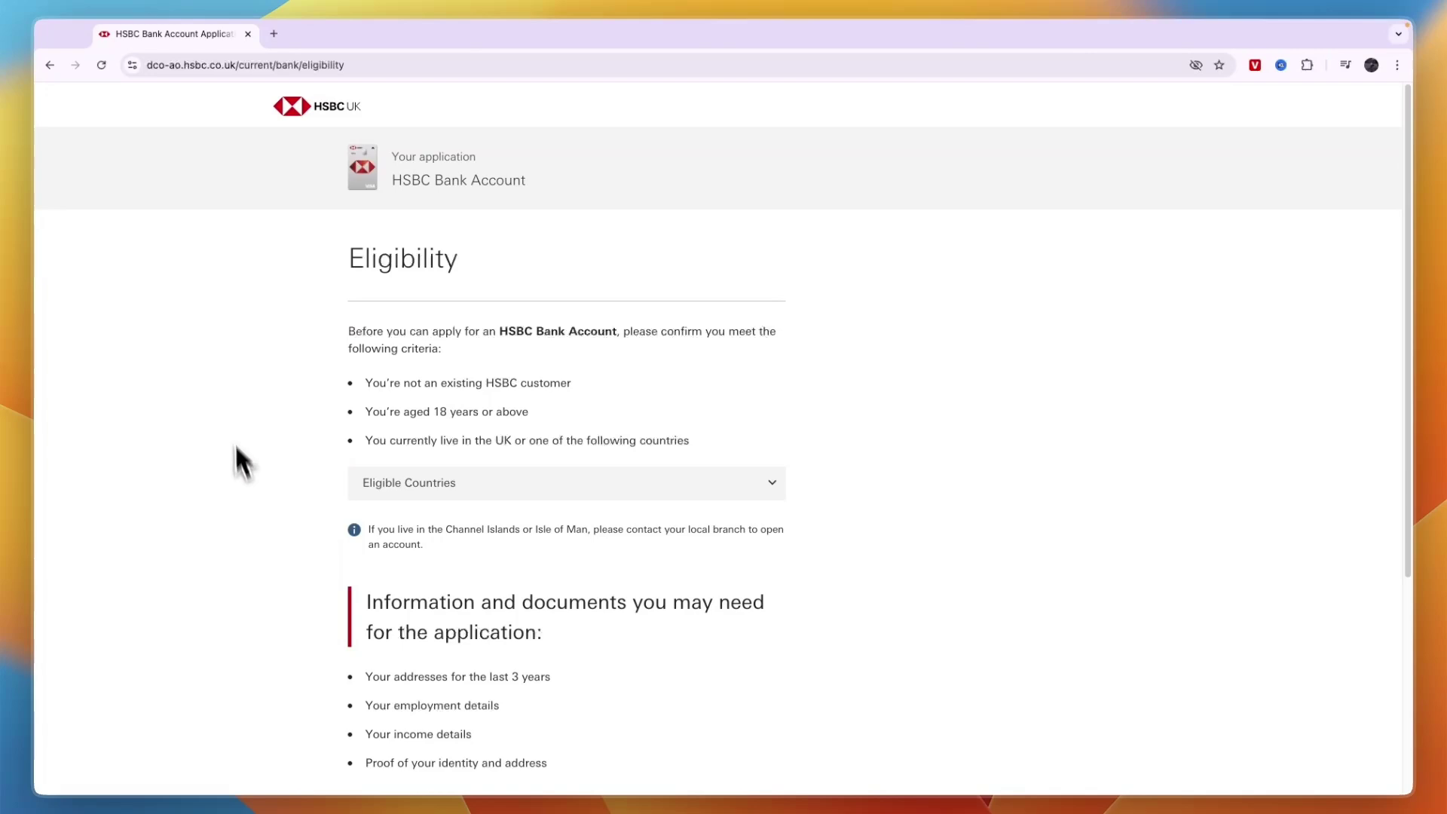
# Step: Review the age, residence and eligible-country criteria, then choose Confirm and start
pyautogui.moveTo(349, 262); pyautogui.dragTo(468, 264)
pyautogui.moveTo(366, 384); pyautogui.dragTo(526, 398)
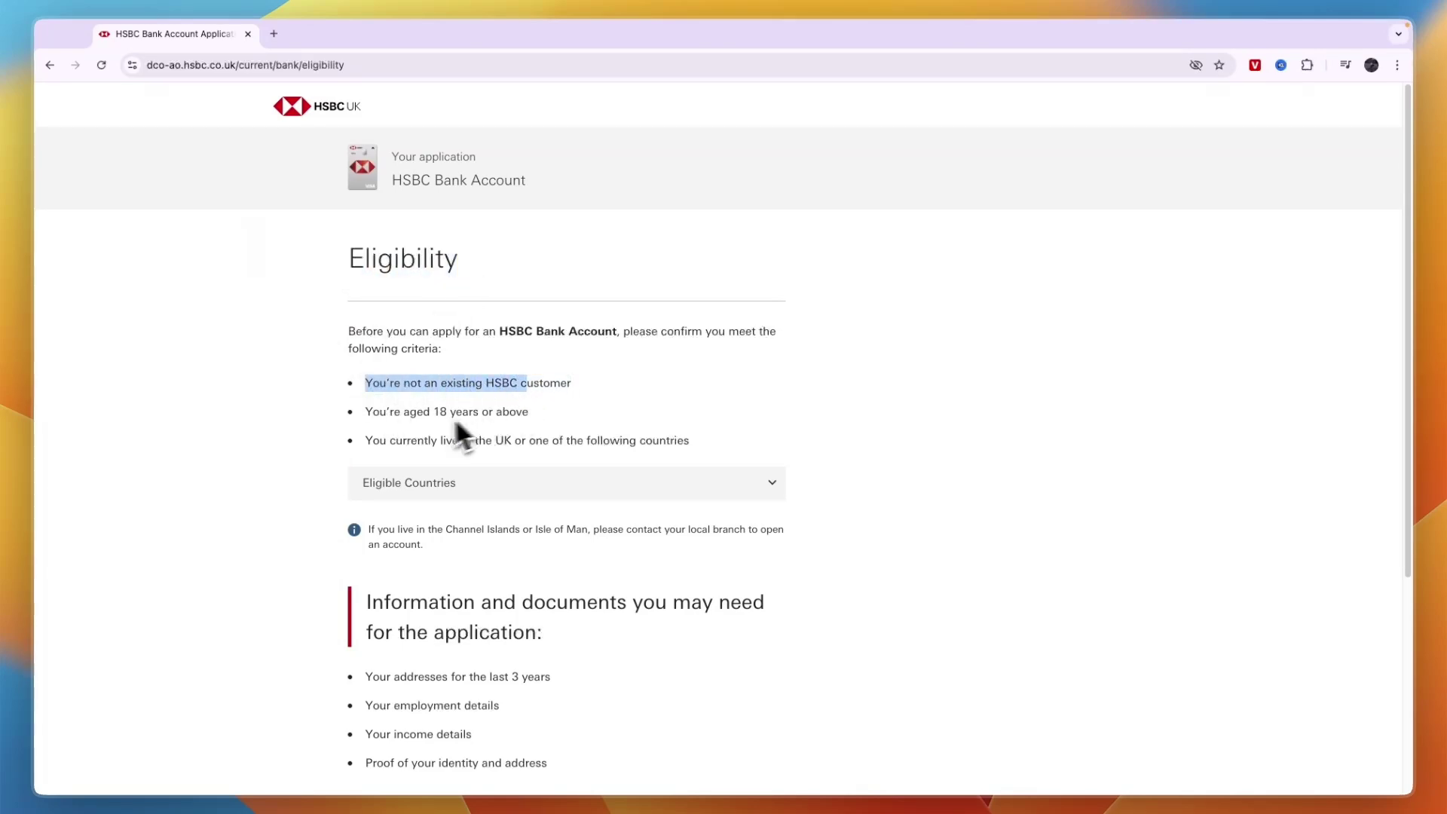
pyautogui.moveTo(367, 413); pyautogui.dragTo(473, 423)
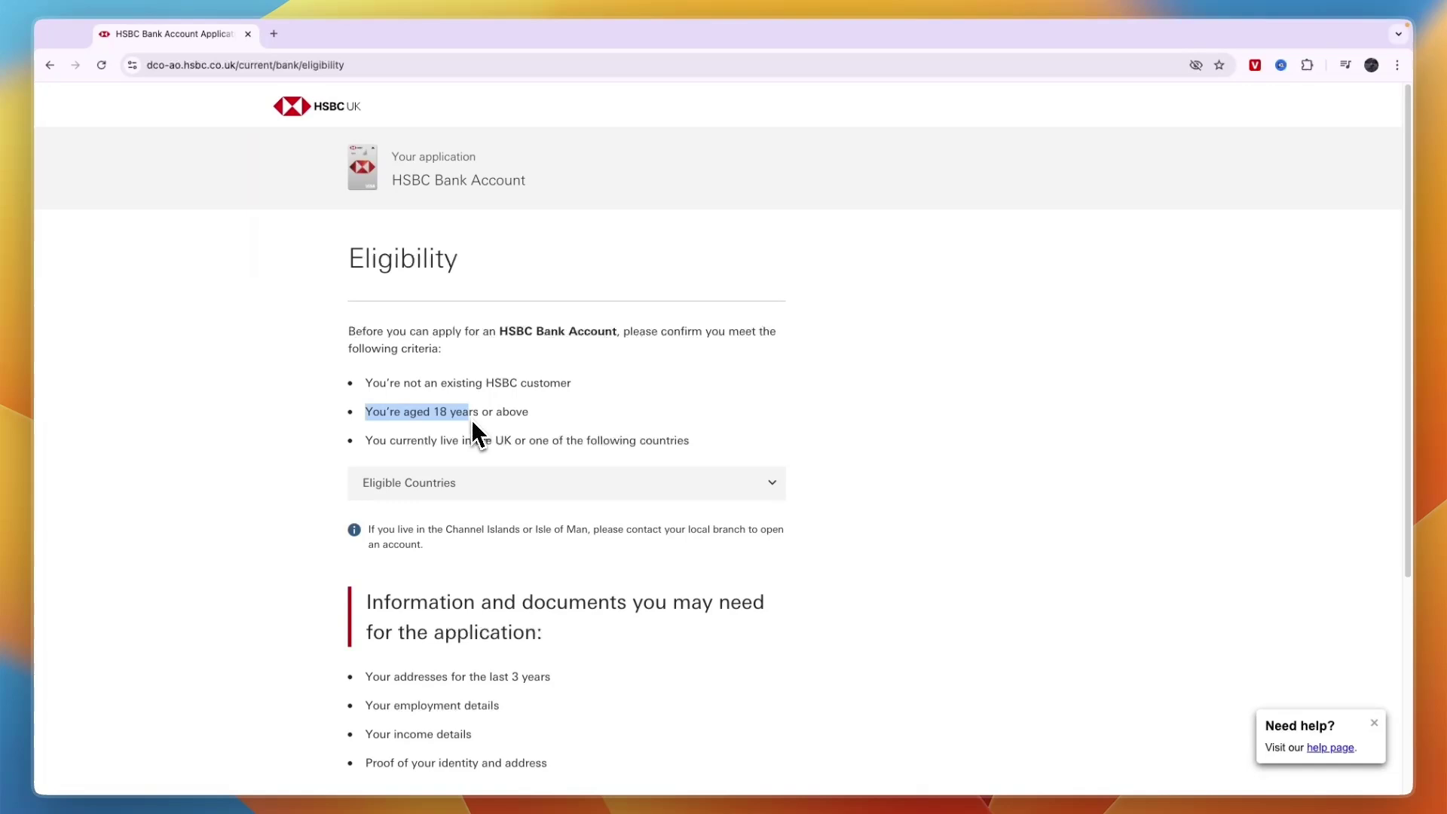
pyautogui.moveTo(370, 445); pyautogui.dragTo(724, 465)
pyautogui.click(610, 487)
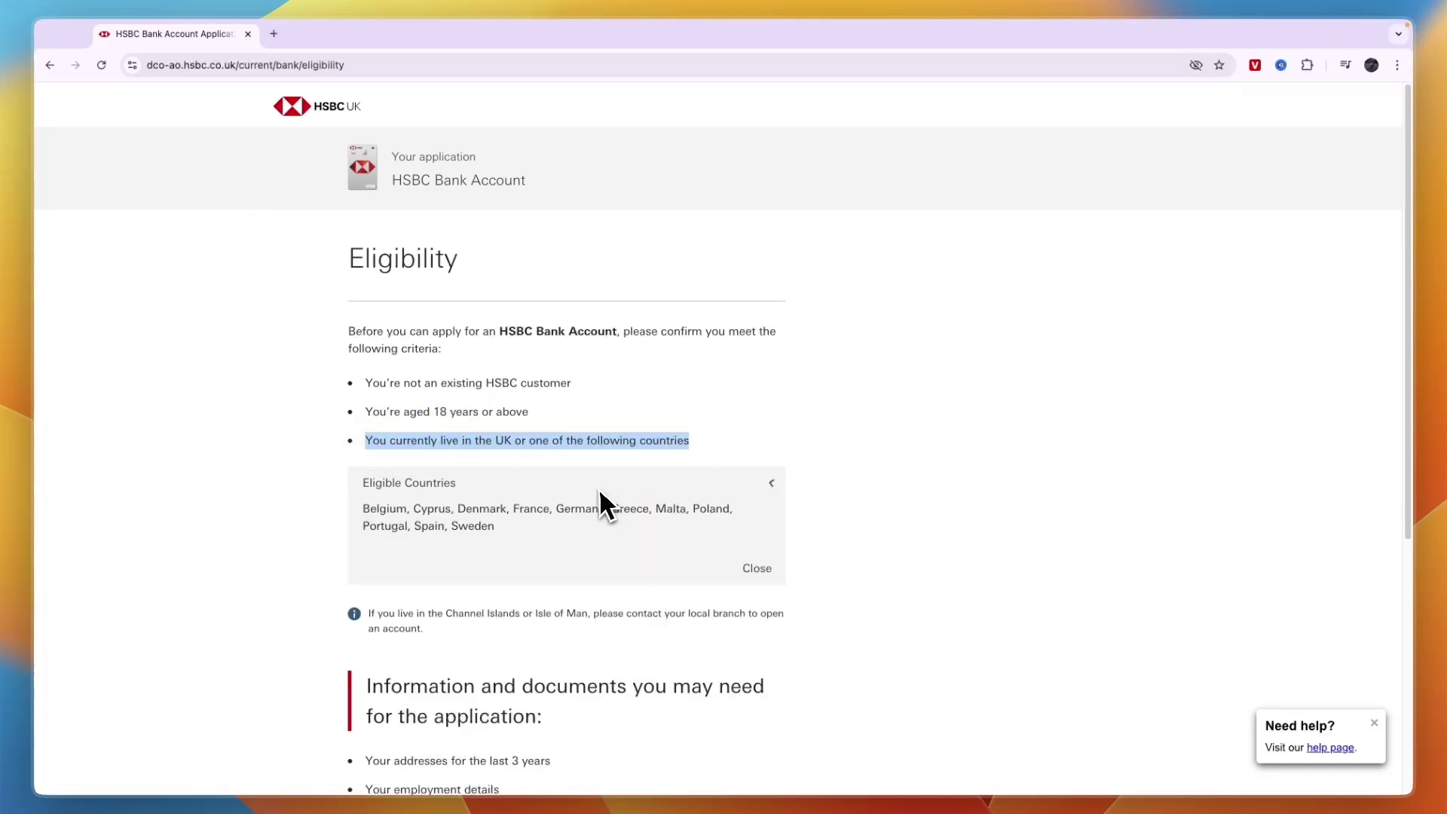
pyautogui.moveTo(362, 510); pyautogui.dragTo(513, 527)
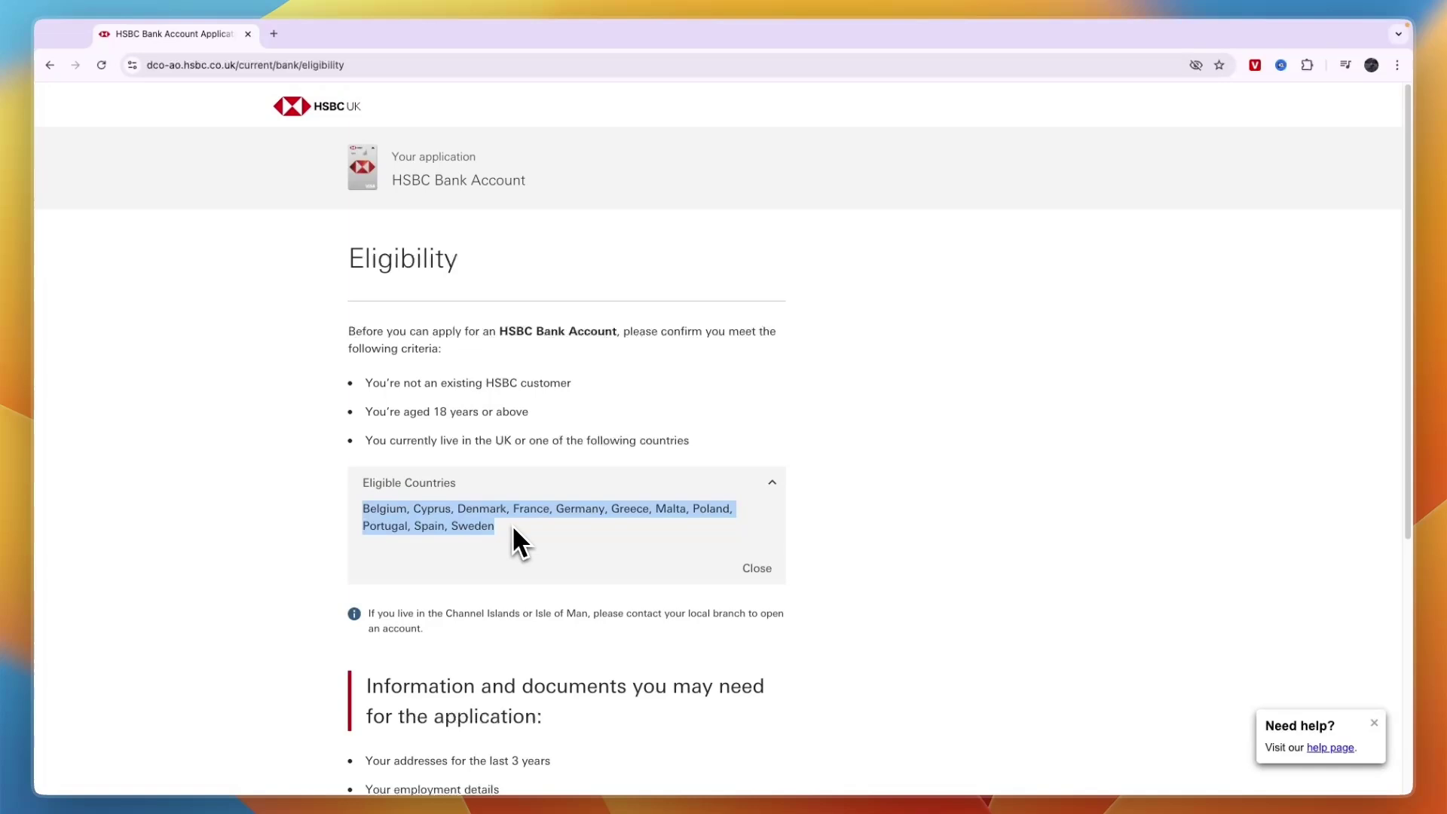
pyautogui.click(502, 542)
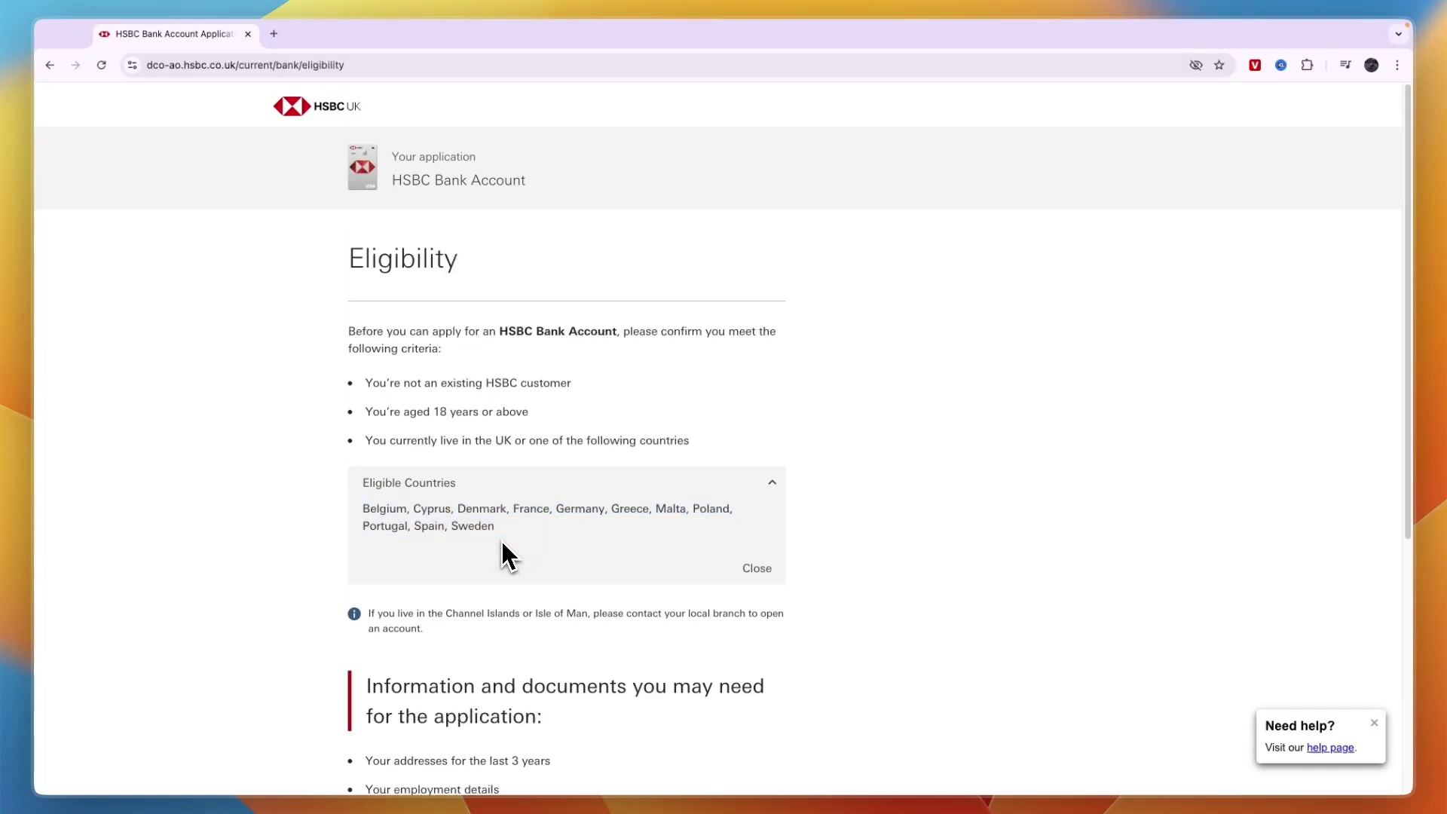
pyautogui.click(772, 484)
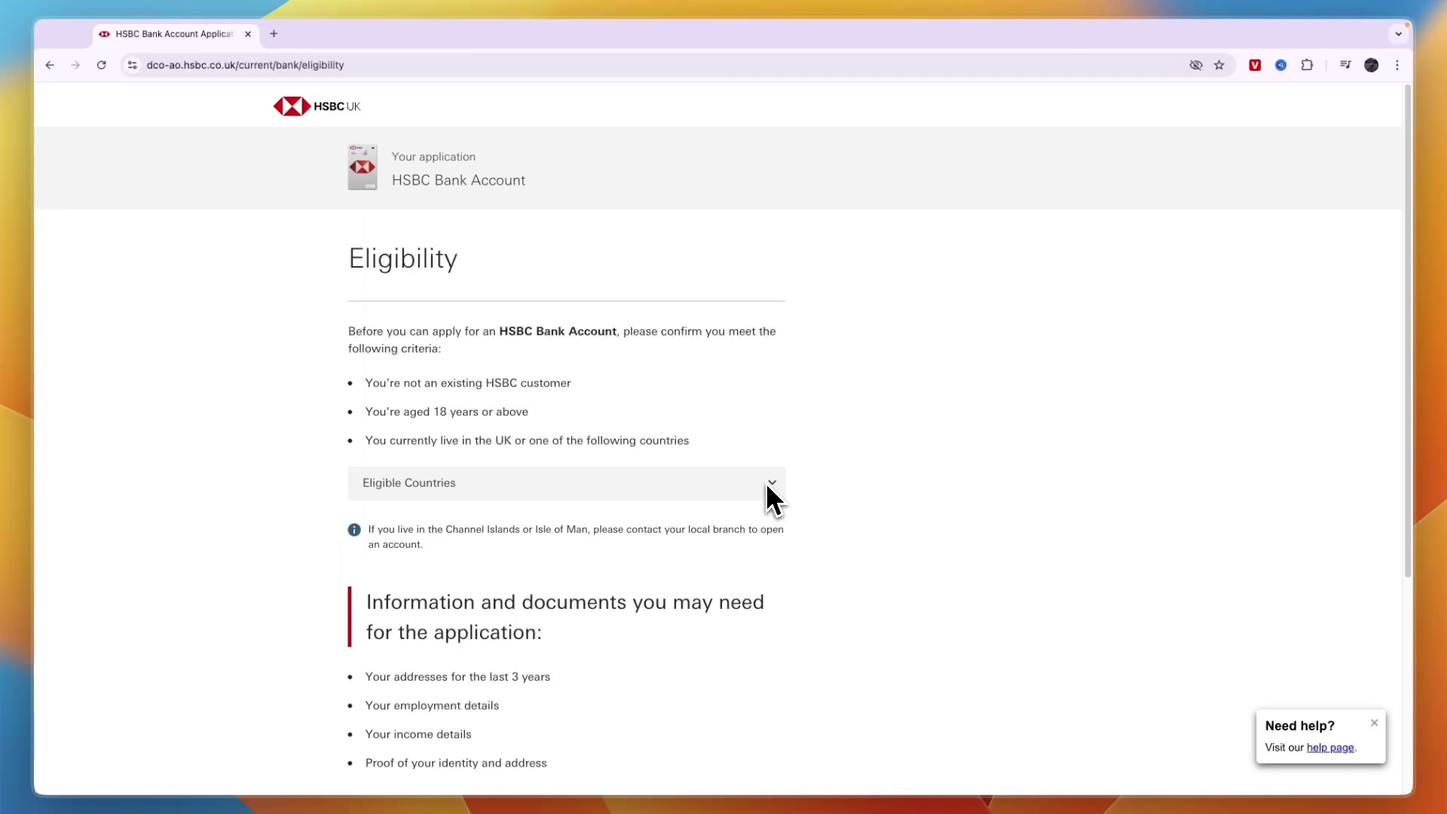
pyautogui.scroll(-5, 477, 494)
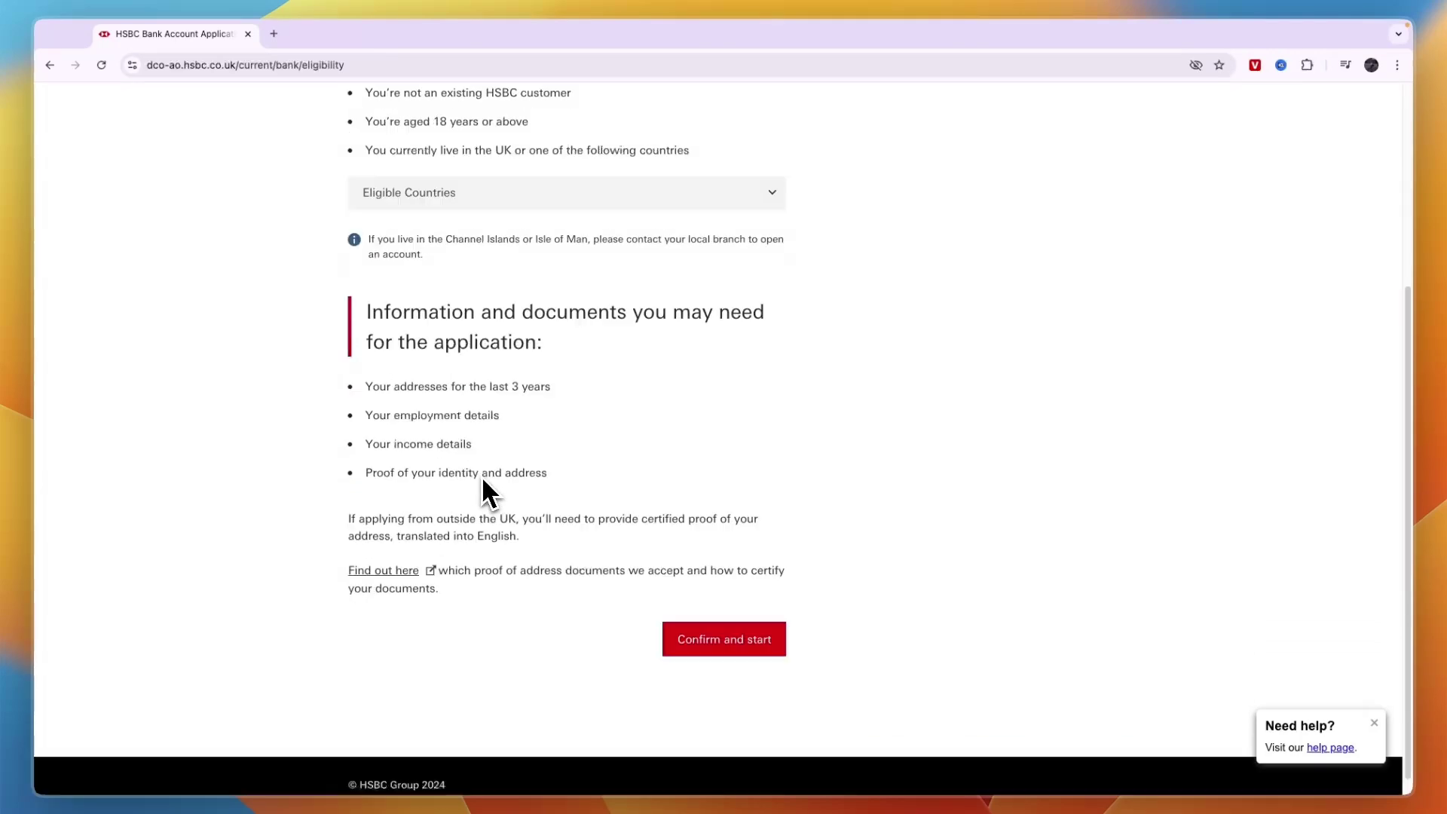
pyautogui.click(718, 620)
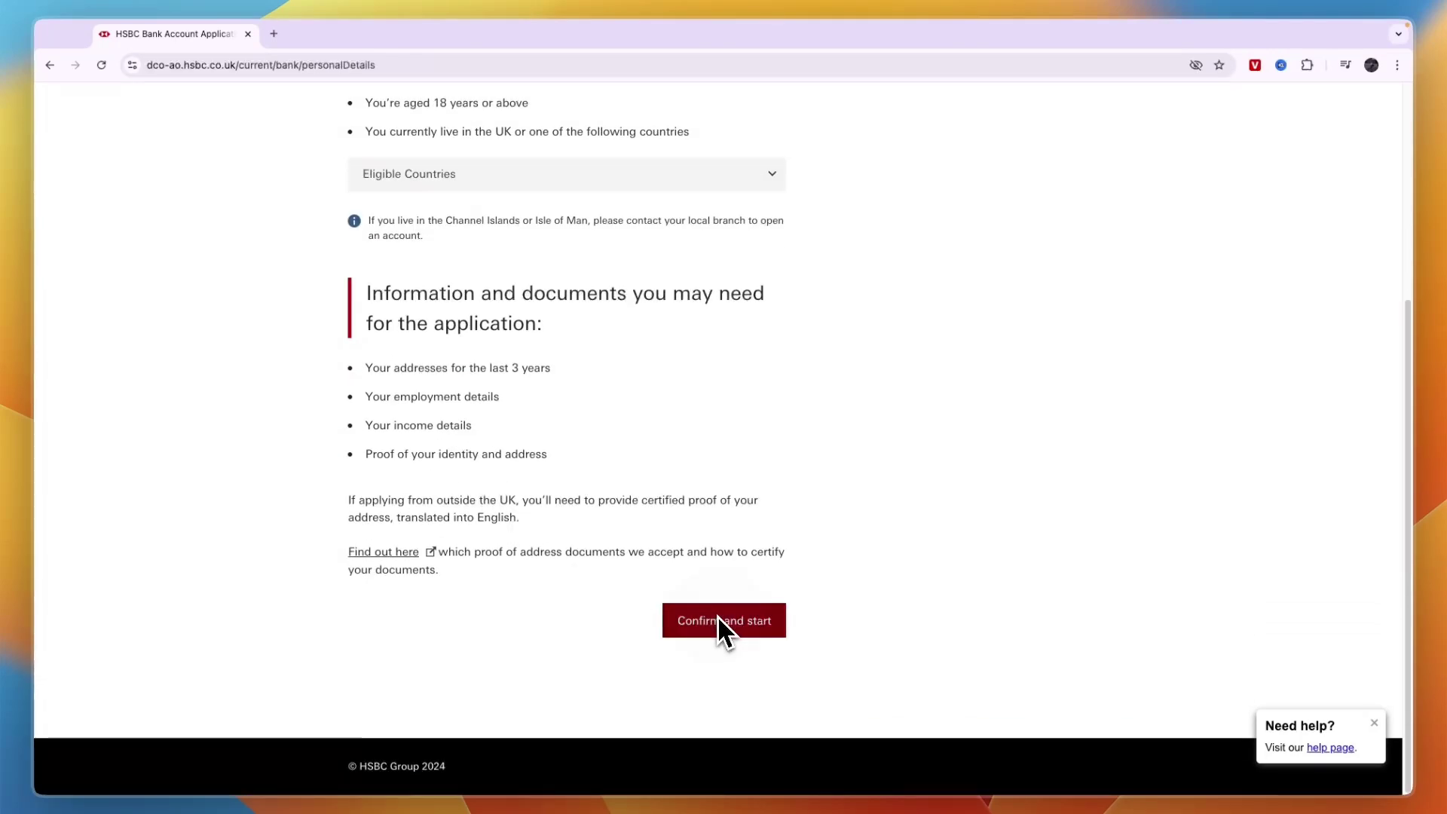
# Step: Set the Title to Mr on the Step 1 Personal details form
pyautogui.moveTo(343, 260); pyautogui.dragTo(528, 268)
pyautogui.click(530, 270)
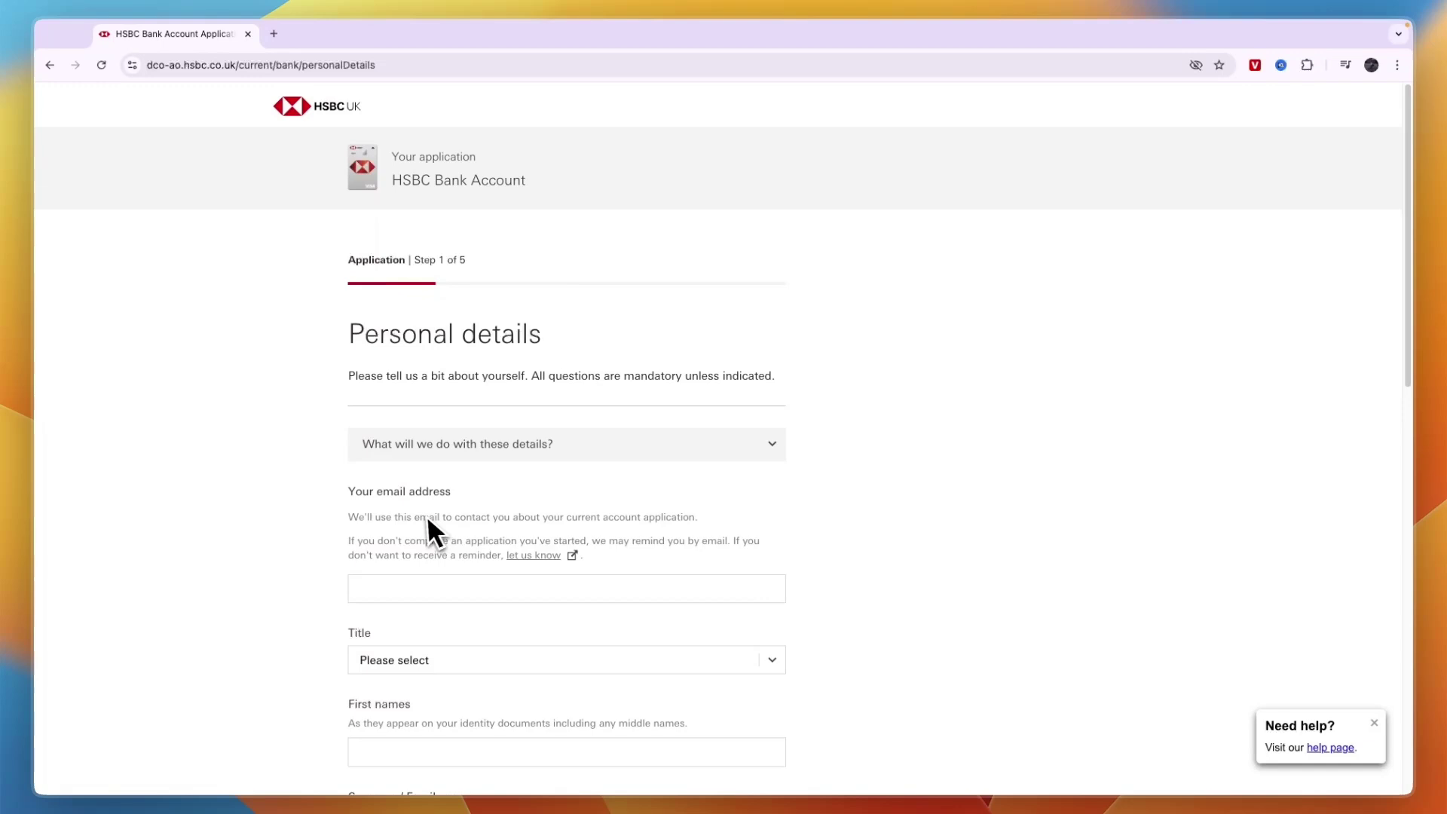
pyautogui.scroll(-5, 347, 518)
pyautogui.click(386, 336)
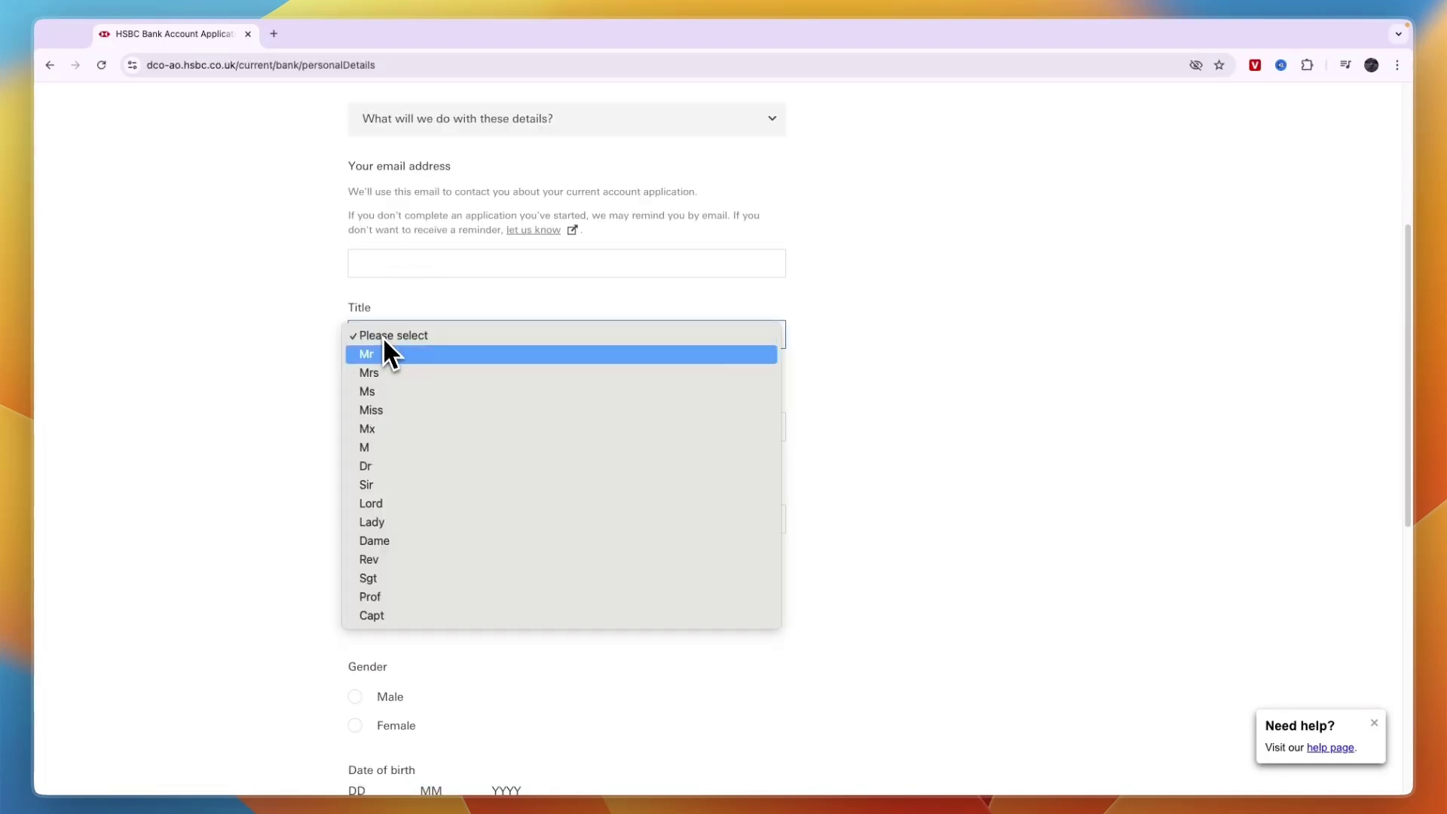
pyautogui.click(392, 354)
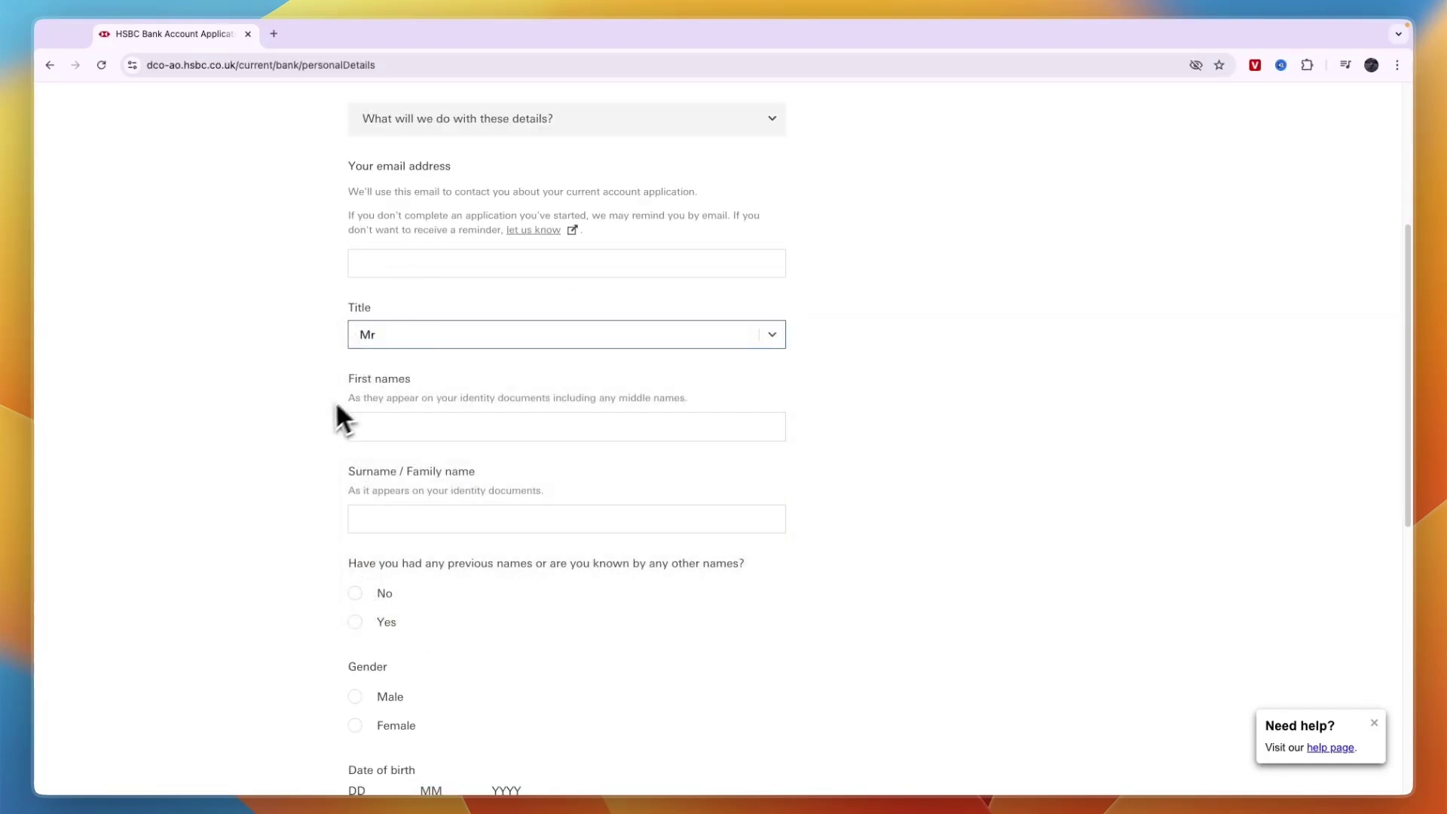
# Step: Review the first names, surname, previous names and gender fields
pyautogui.tripleClick(359, 380)
pyautogui.moveTo(338, 473); pyautogui.dragTo(487, 483)
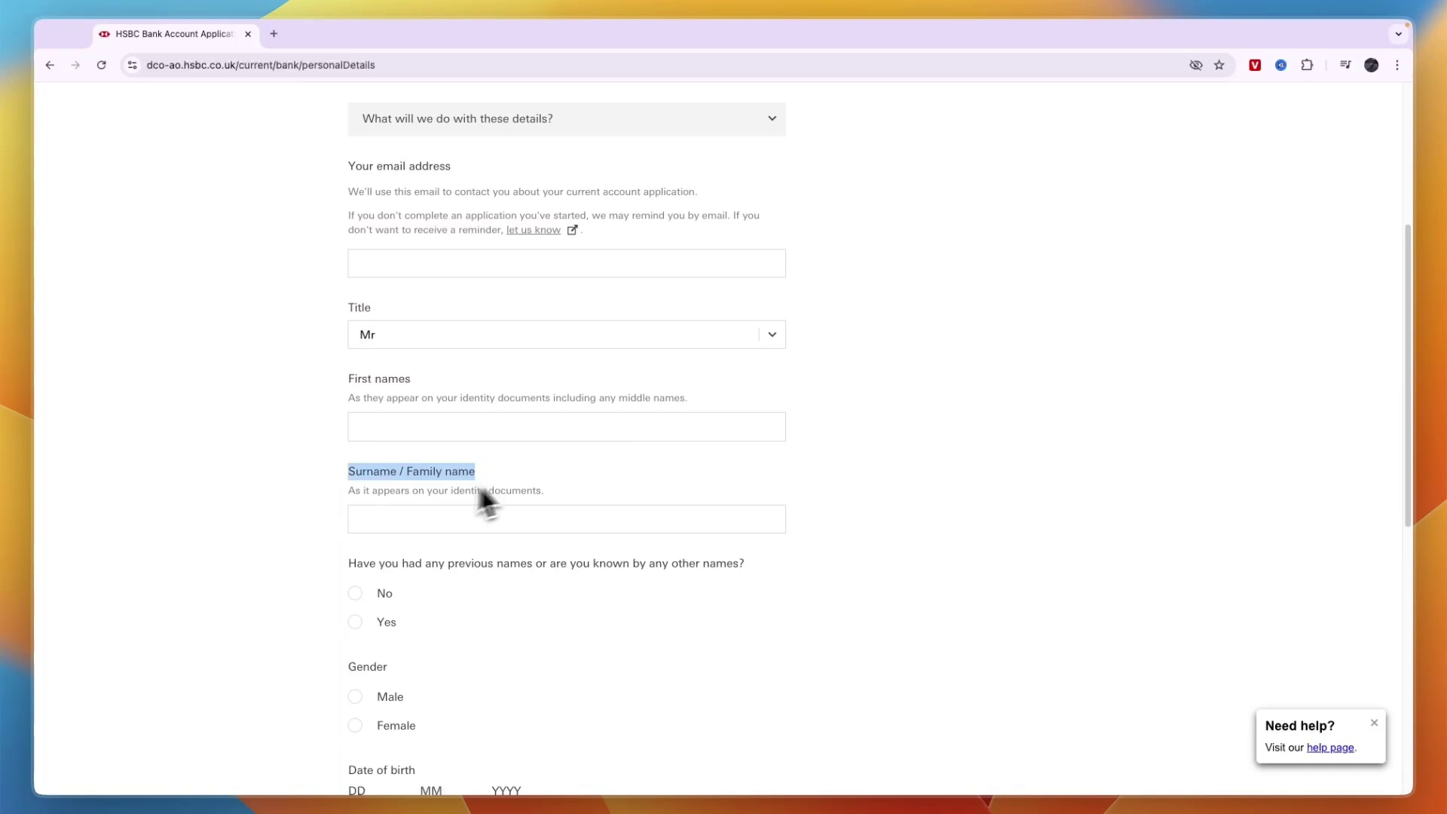
pyautogui.click(342, 511)
pyautogui.scroll(-1, 343, 520)
pyautogui.moveTo(346, 540); pyautogui.dragTo(745, 538)
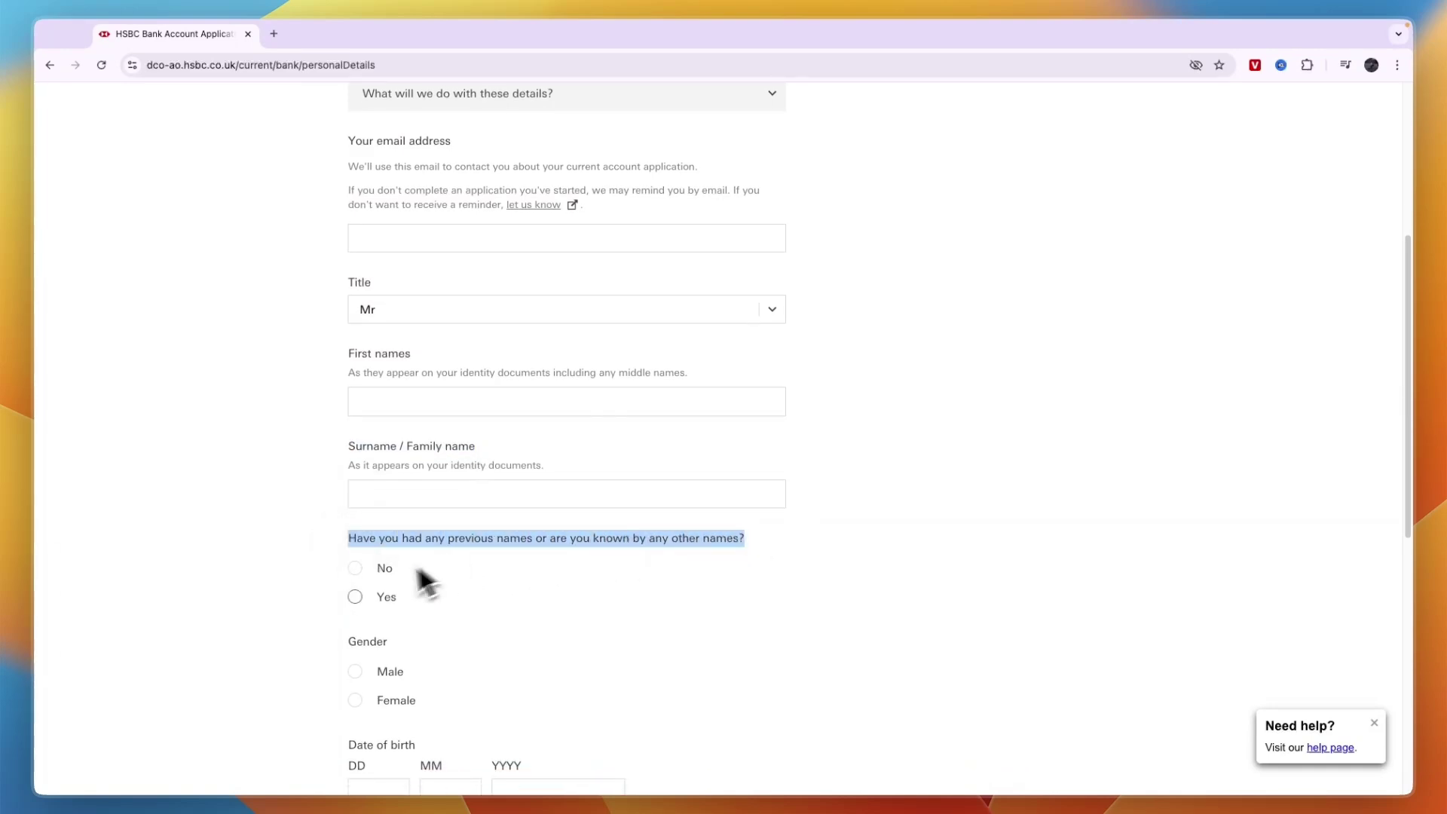
pyautogui.scroll(-2, 347, 603)
pyautogui.click(331, 612)
pyautogui.click(420, 545)
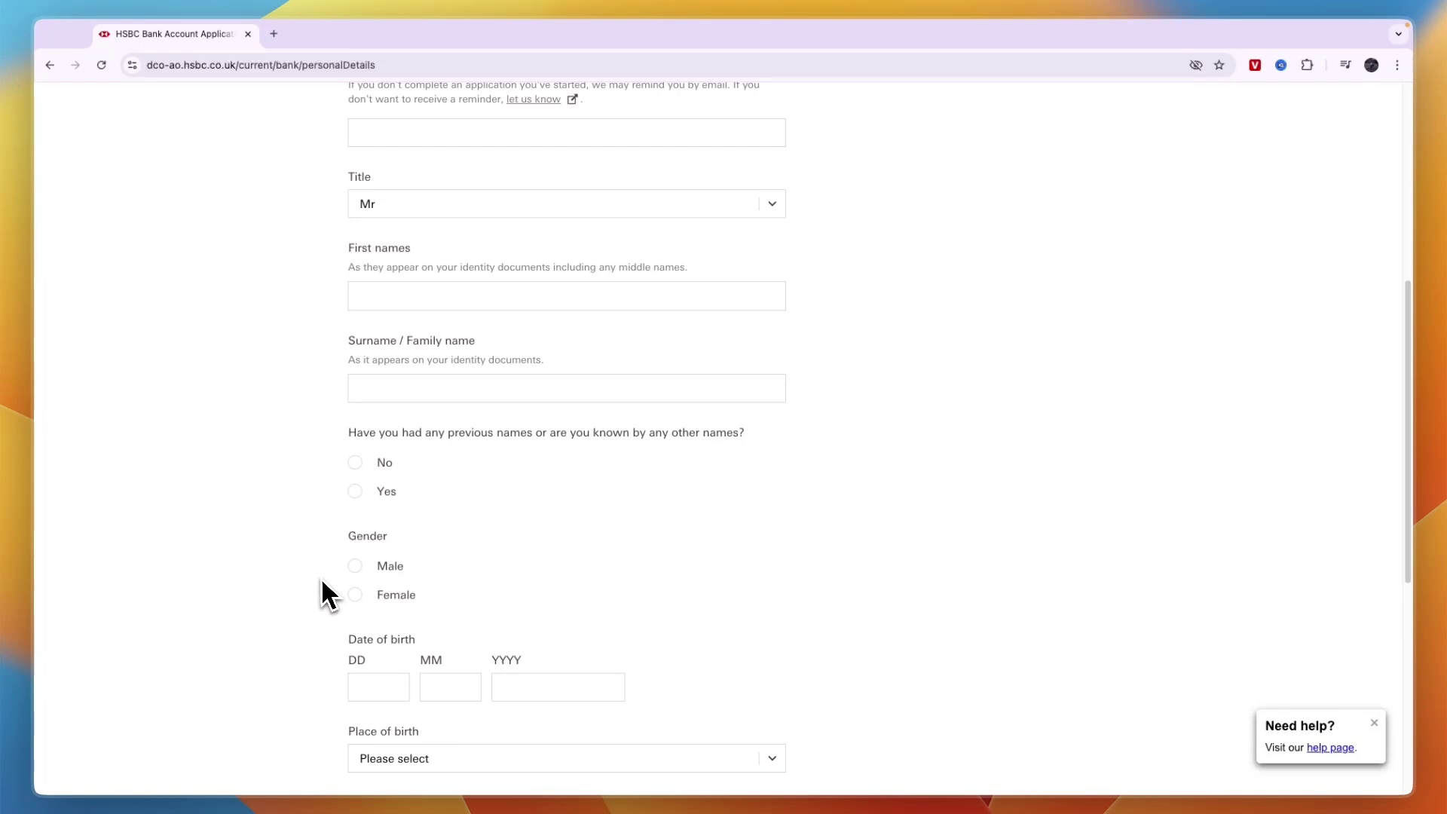
pyautogui.scroll(-1, 332, 603)
pyautogui.moveTo(343, 615); pyautogui.dragTo(417, 614)
pyautogui.scroll(-4, 329, 573)
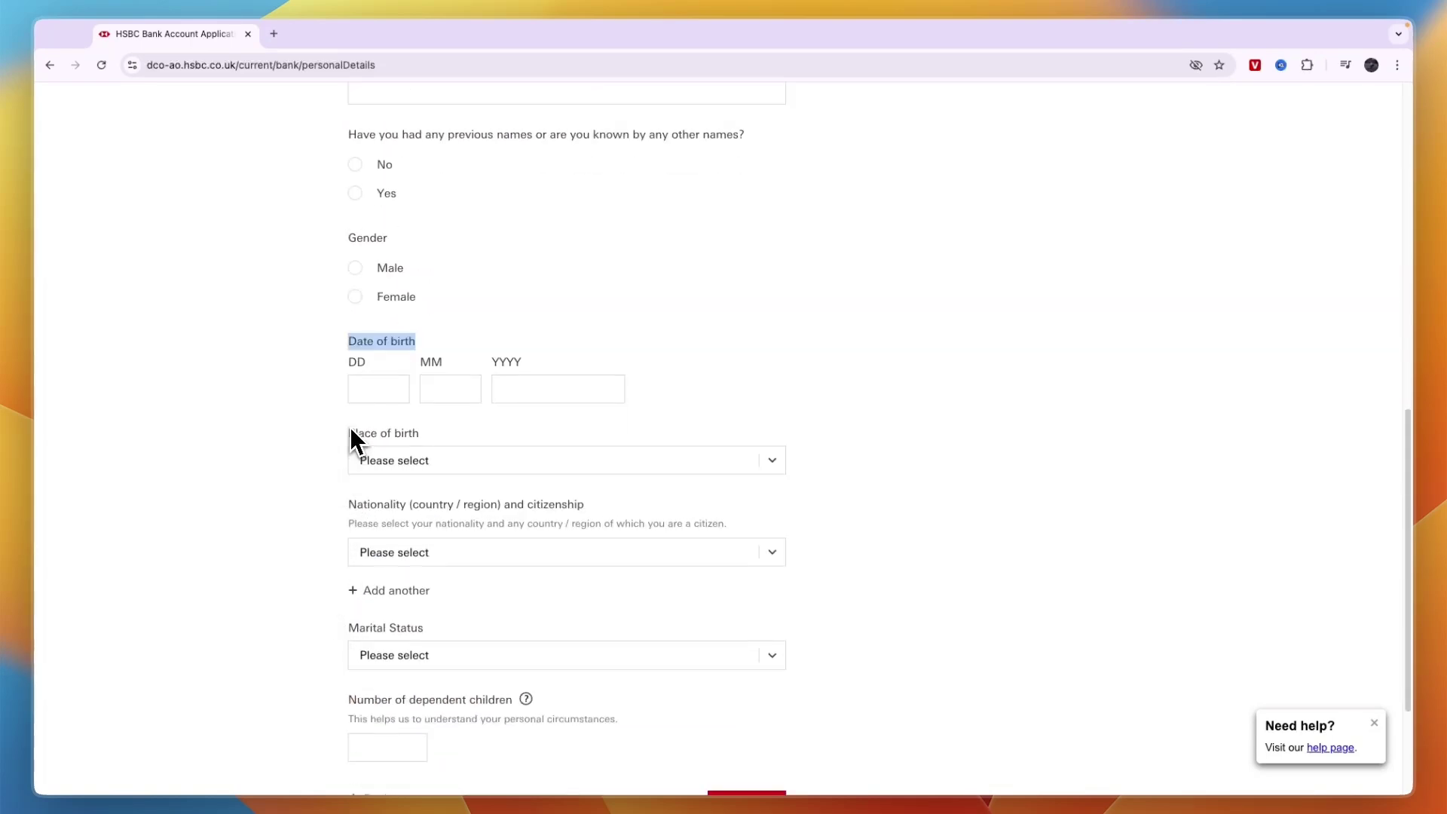
# Step: Review the place of birth, nationality, marital status and dependent children fields
pyautogui.moveTo(349, 433); pyautogui.dragTo(418, 433)
pyautogui.moveTo(348, 504); pyautogui.dragTo(585, 504)
pyautogui.scroll(-1, 317, 598)
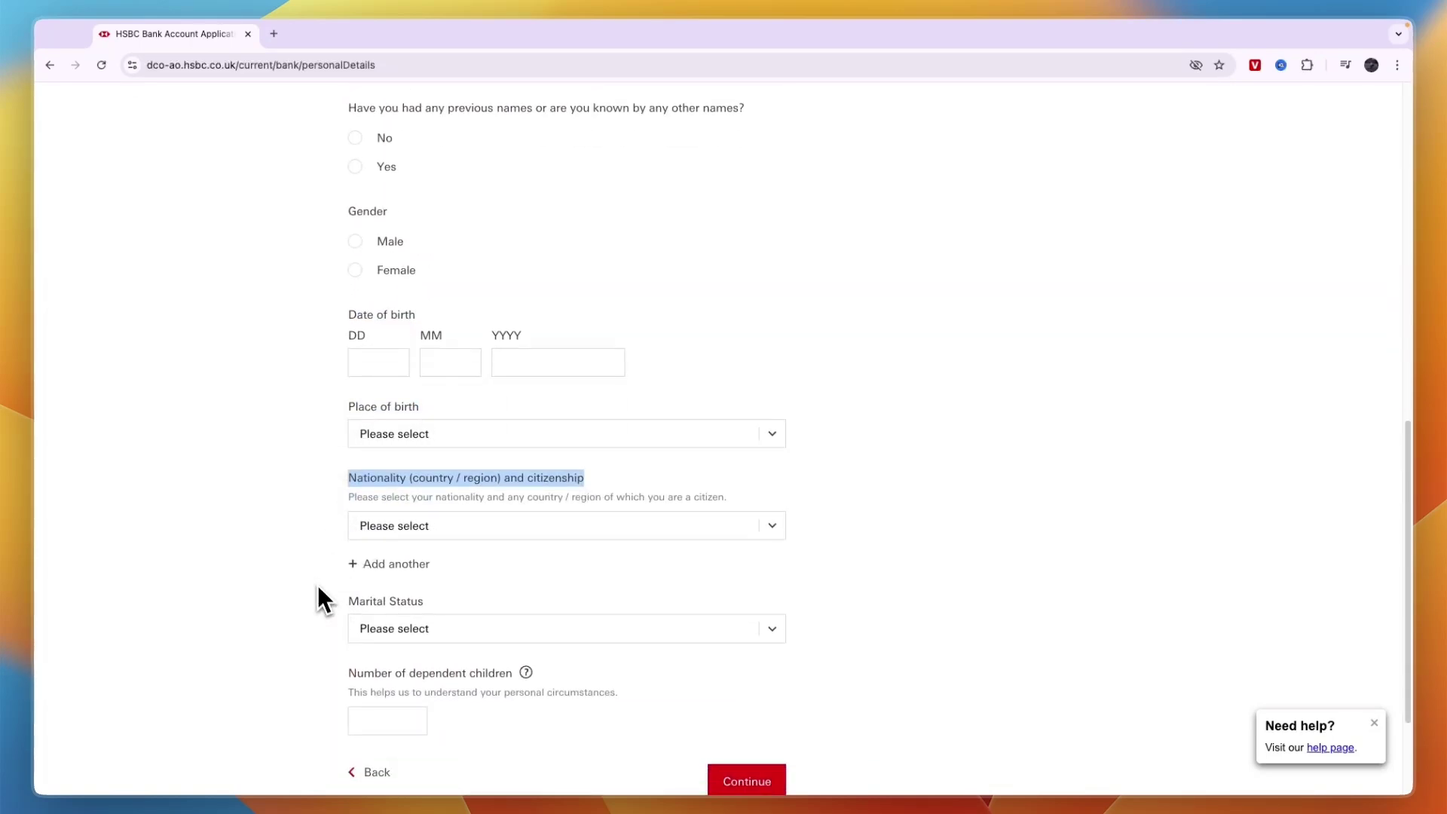
pyautogui.moveTo(316, 599); pyautogui.dragTo(378, 583)
pyautogui.click(297, 620)
pyautogui.scroll(-3, 297, 620)
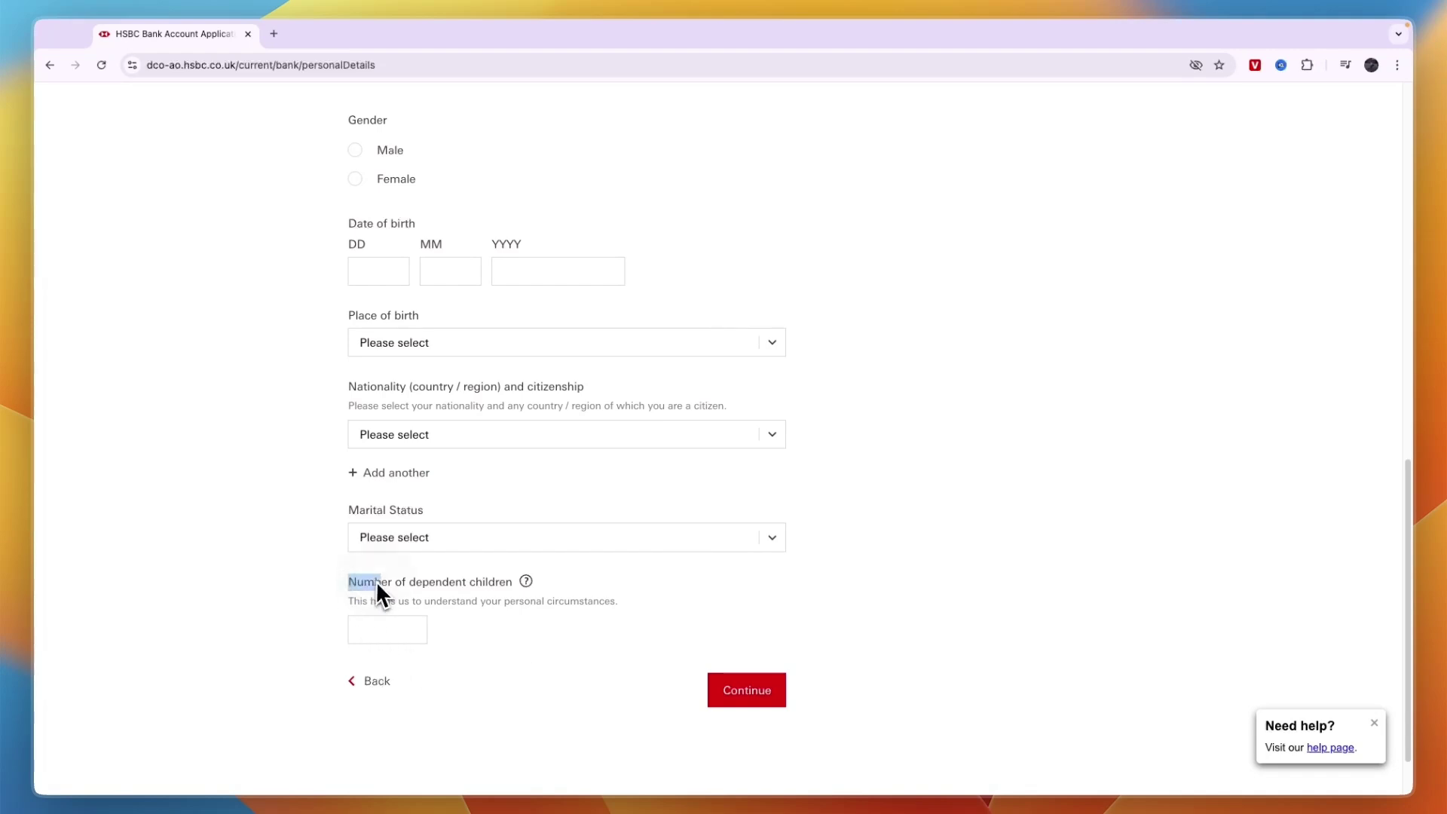
pyautogui.moveTo(491, 590); pyautogui.dragTo(507, 590)
pyautogui.click(508, 594)
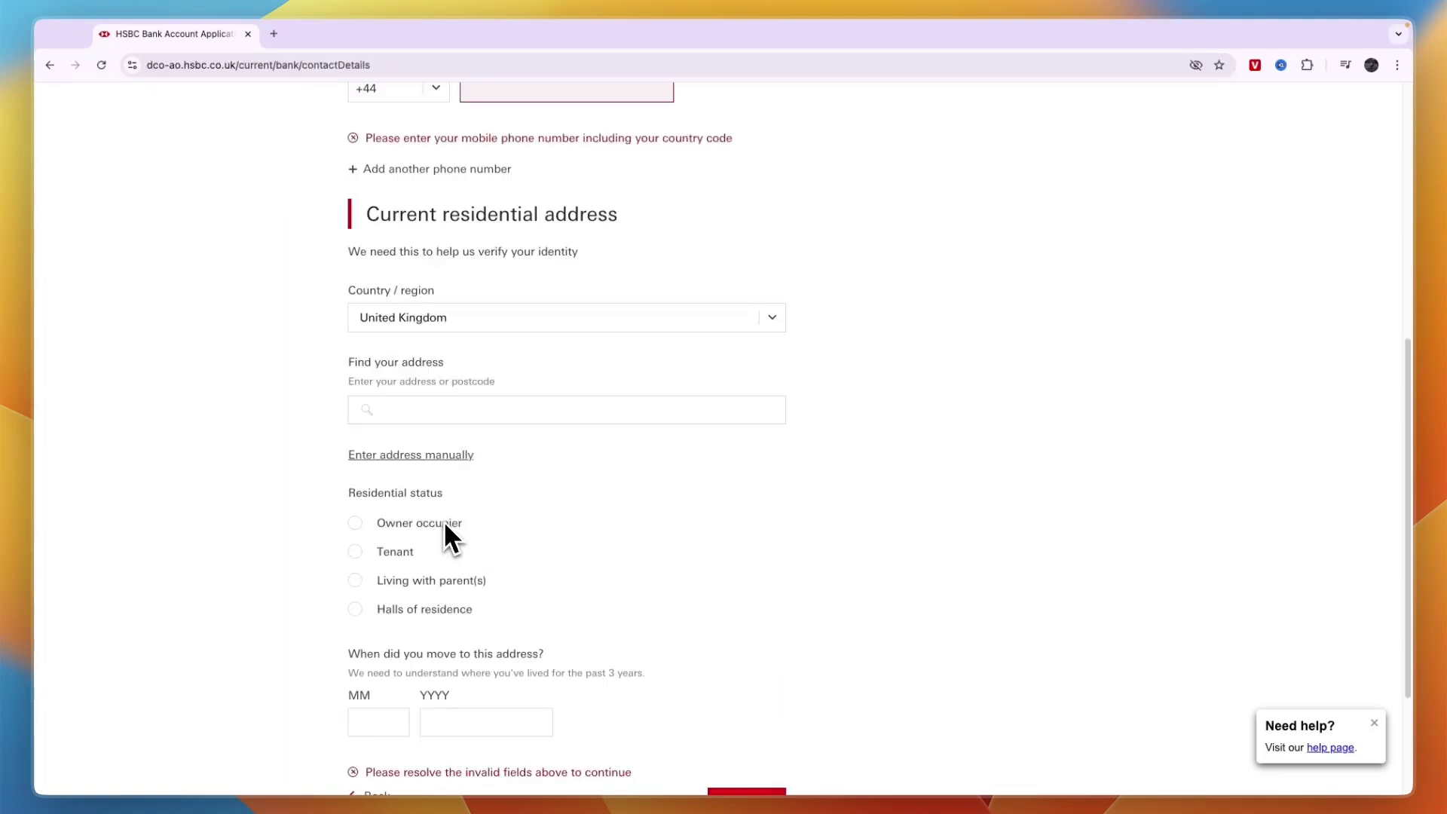
pyautogui.scroll(7, 443, 520)
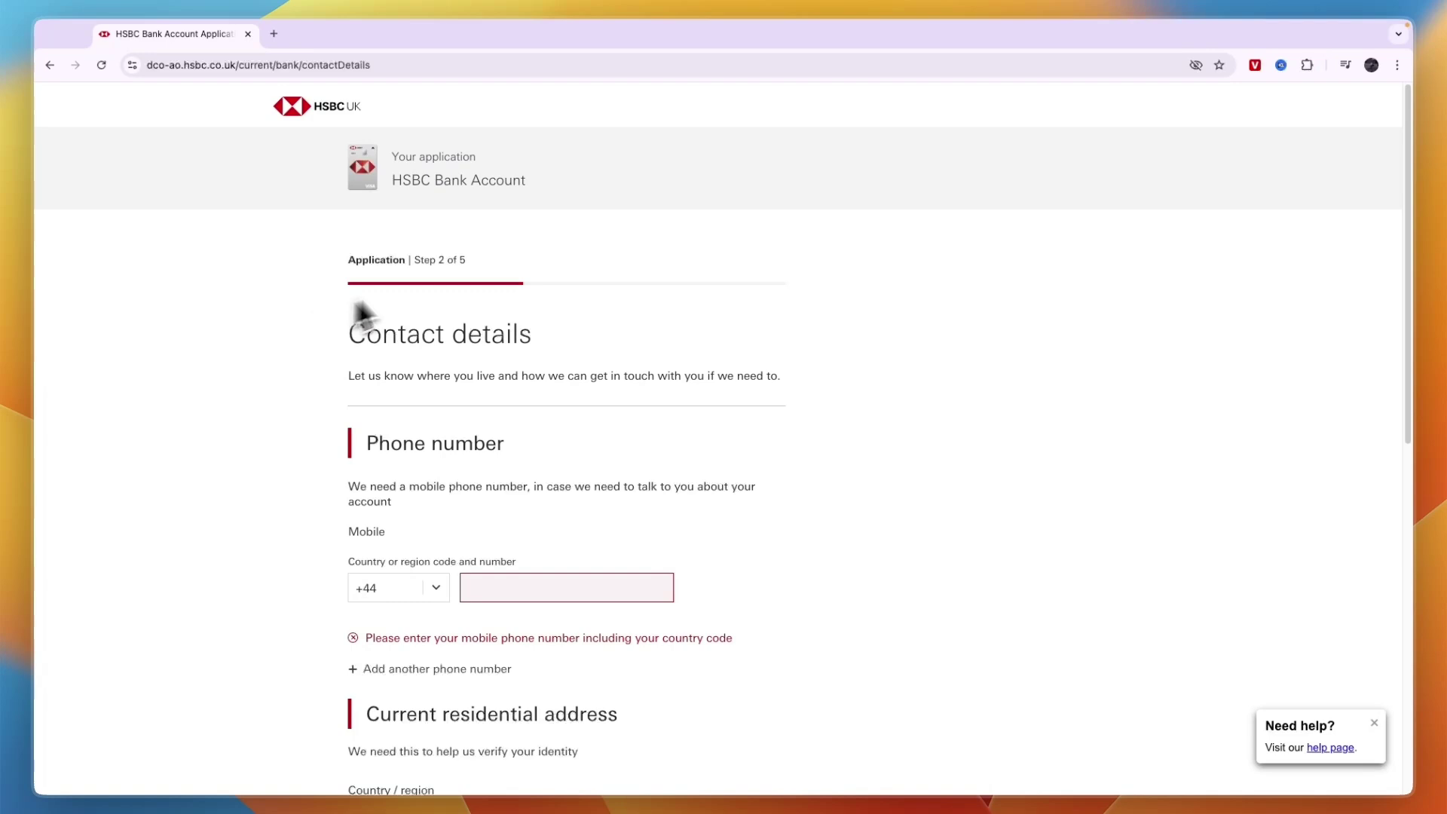
pyautogui.moveTo(355, 335); pyautogui.dragTo(580, 350)
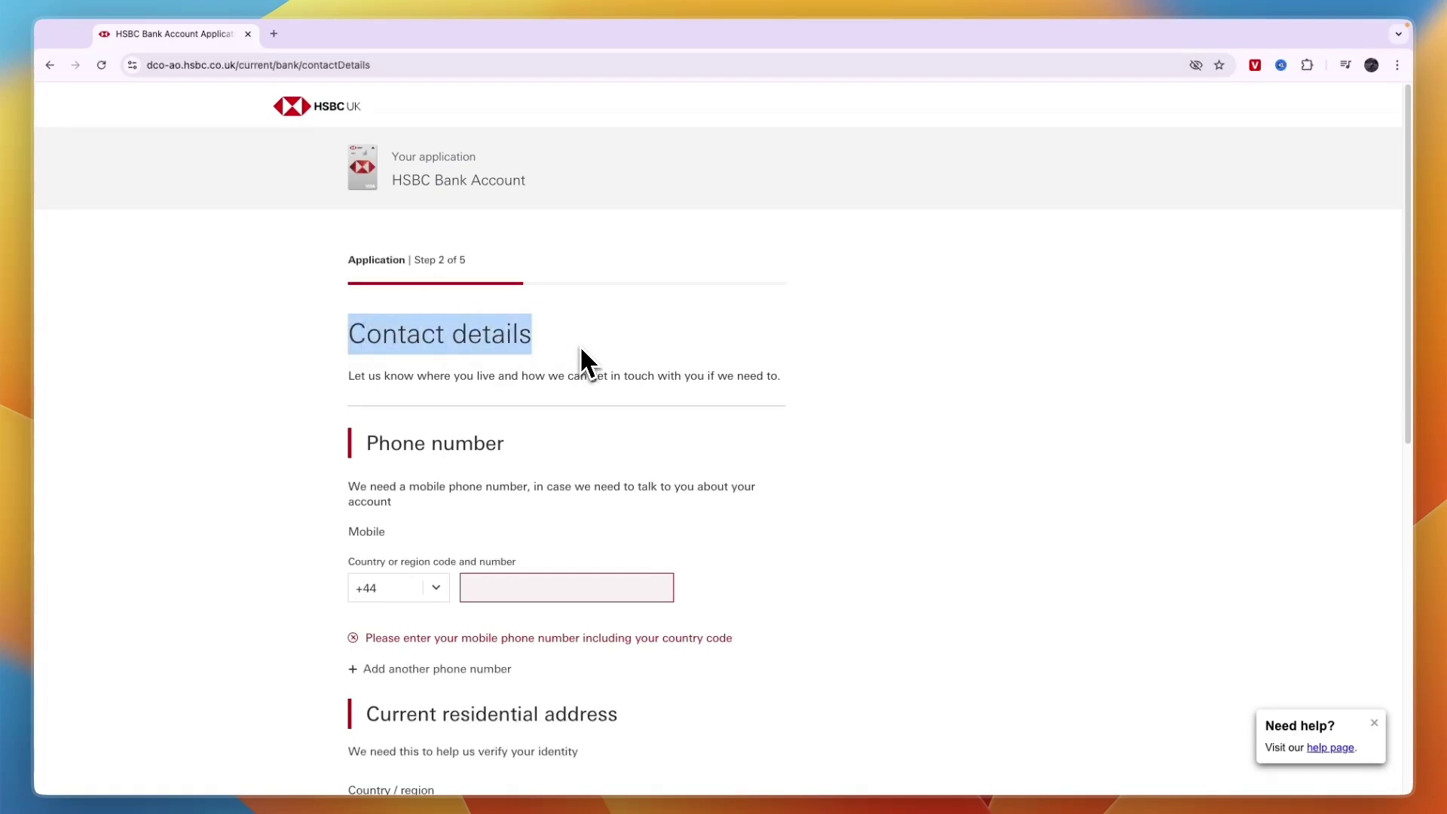
pyautogui.click(279, 422)
pyautogui.scroll(-3, 301, 415)
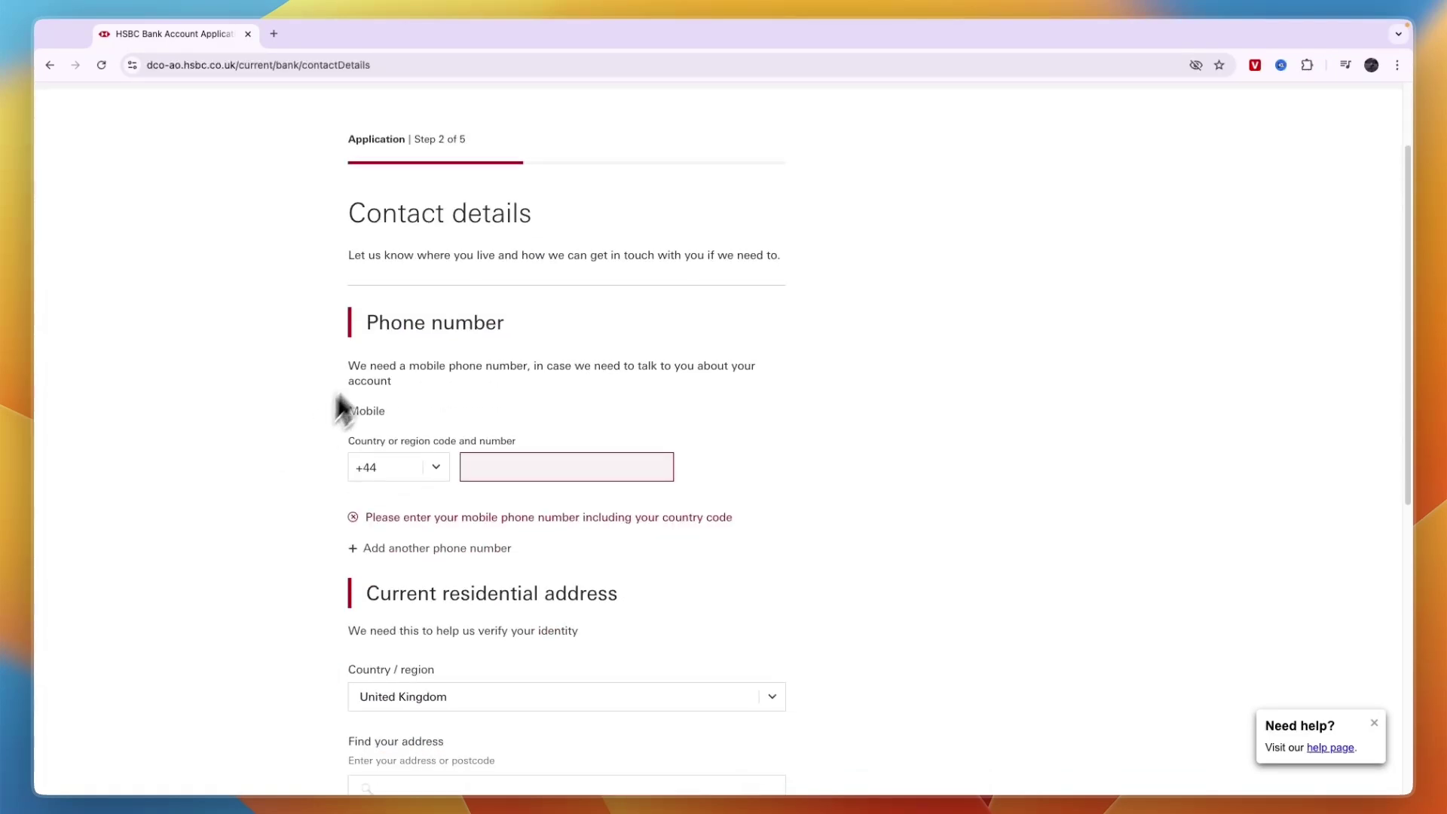
pyautogui.moveTo(351, 322); pyautogui.dragTo(395, 349)
pyautogui.click(355, 368)
pyautogui.click(437, 468)
pyautogui.scroll(-5, 474, 609)
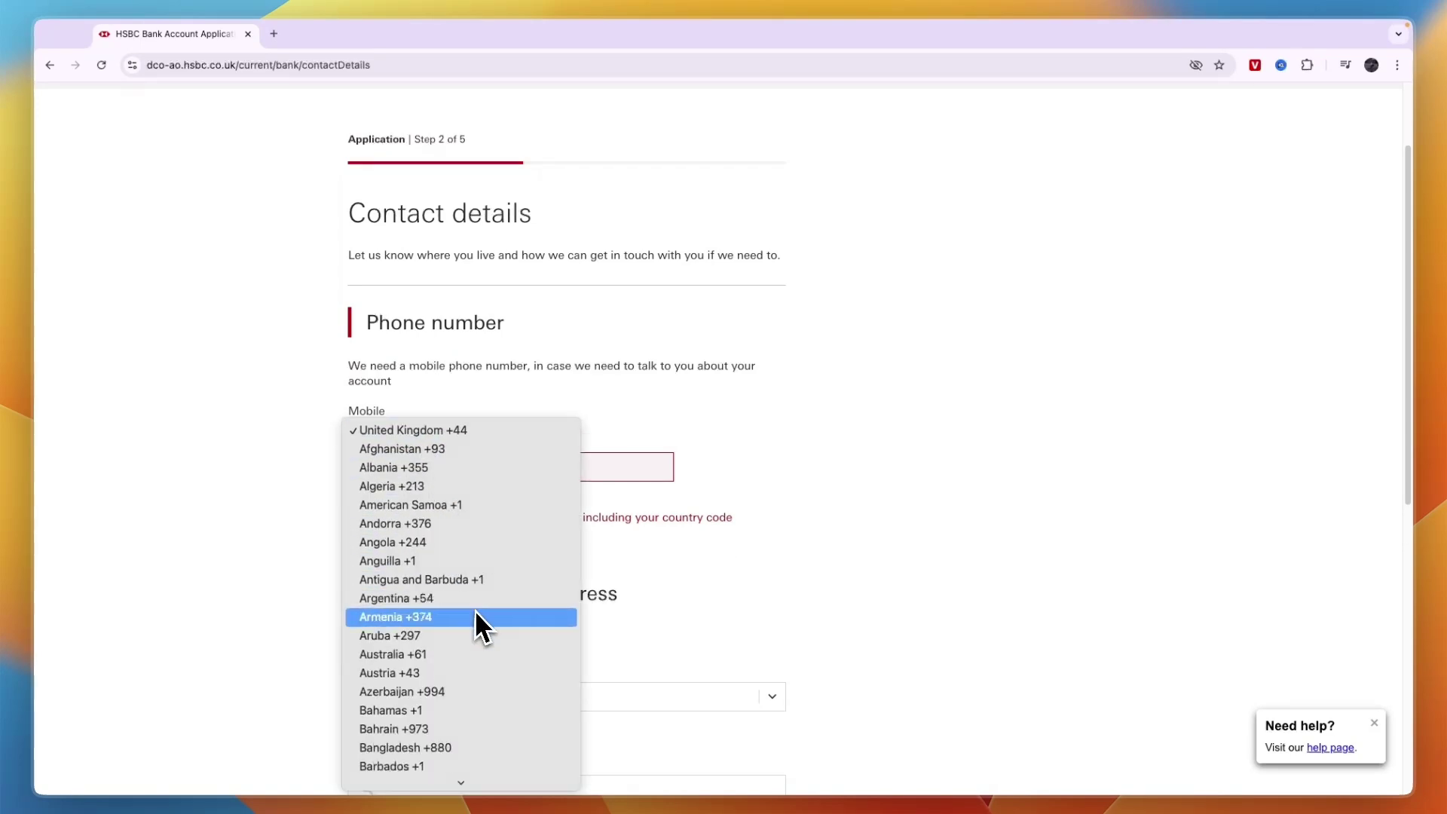
pyautogui.click(592, 565)
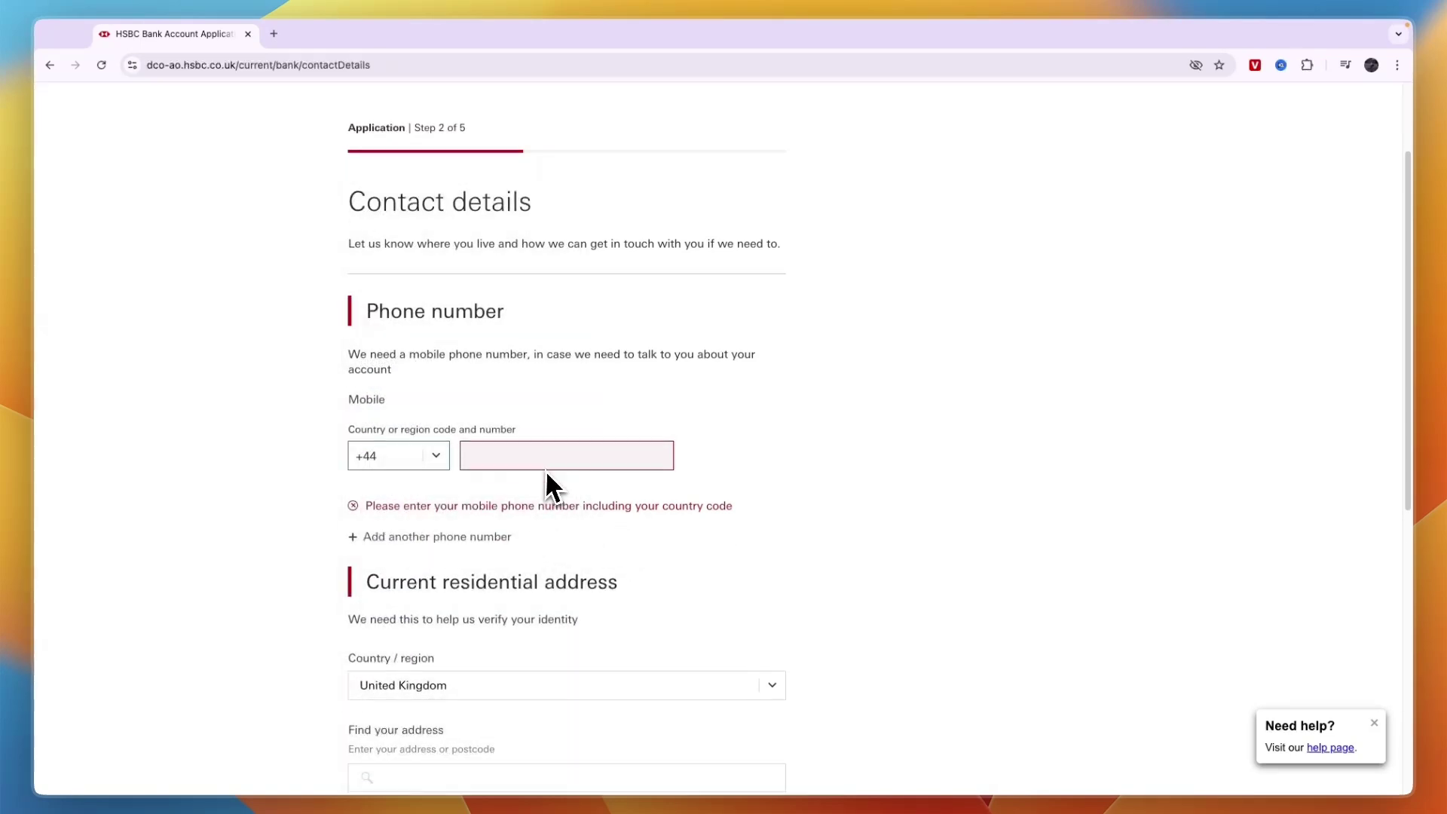
# Step: Scroll through the current residential address section to the move-in date question
pyautogui.scroll(-5, 546, 482)
pyautogui.moveTo(368, 326); pyautogui.dragTo(607, 329)
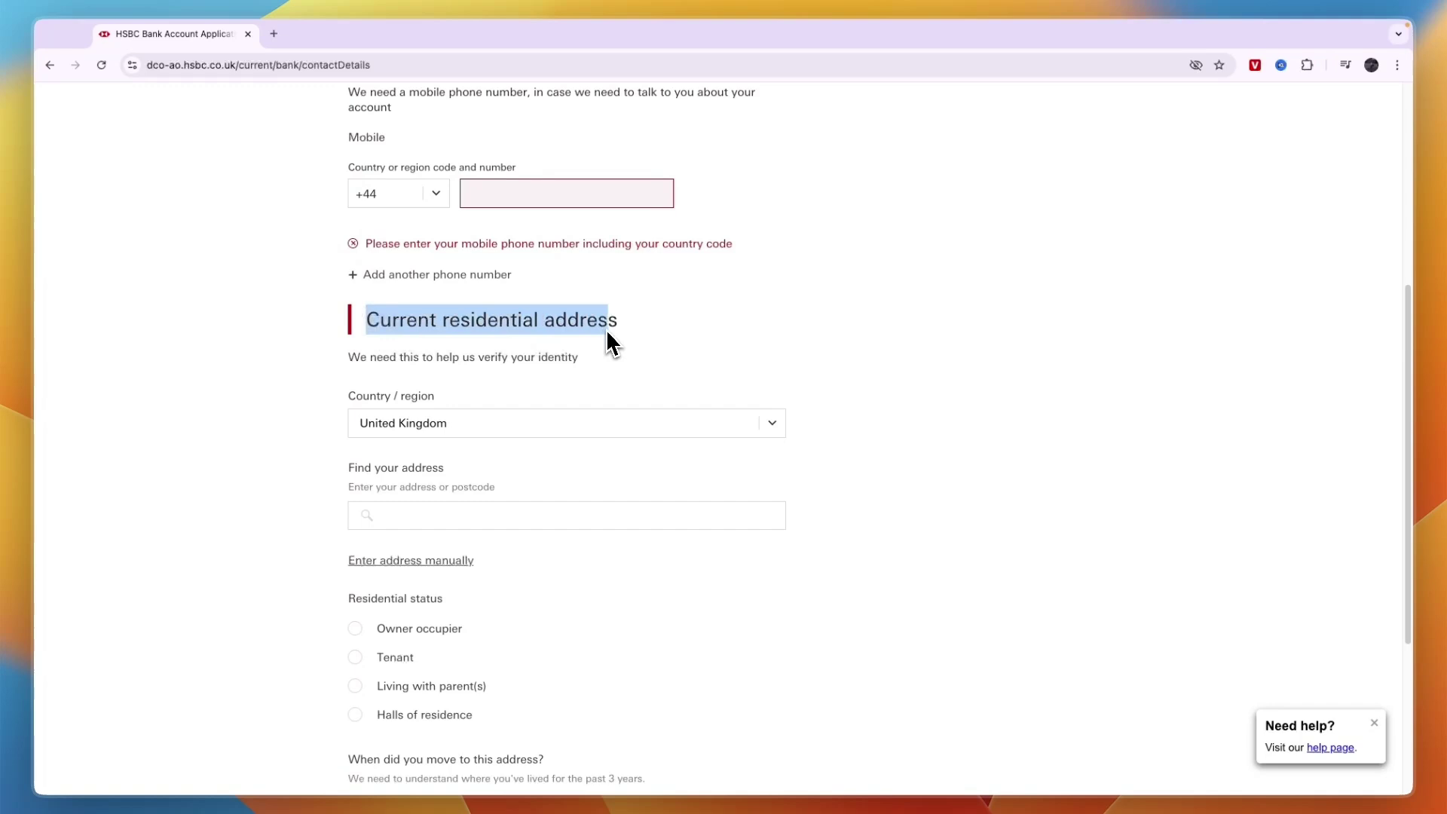
pyautogui.click(609, 332)
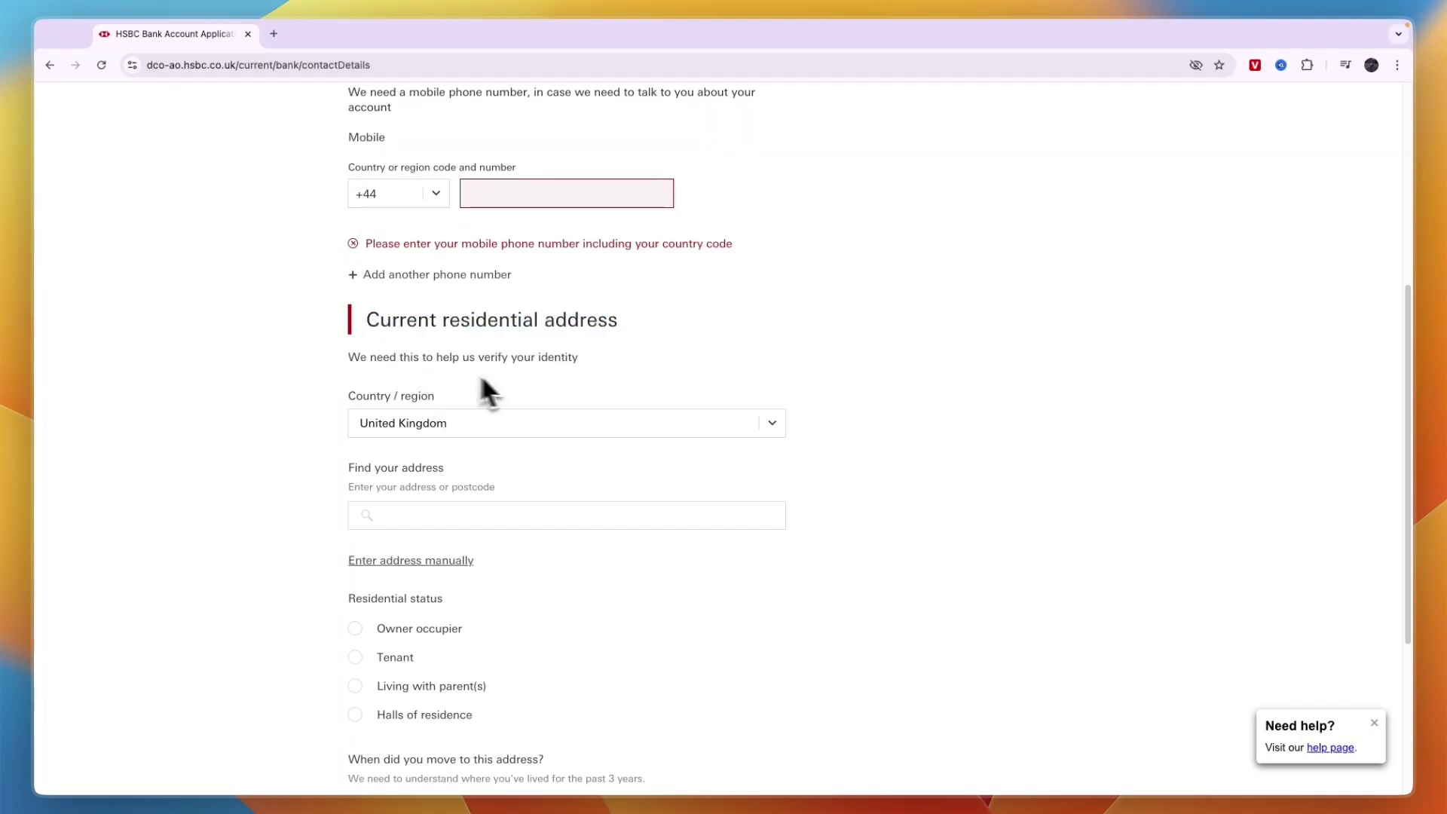
pyautogui.scroll(-1, 411, 577)
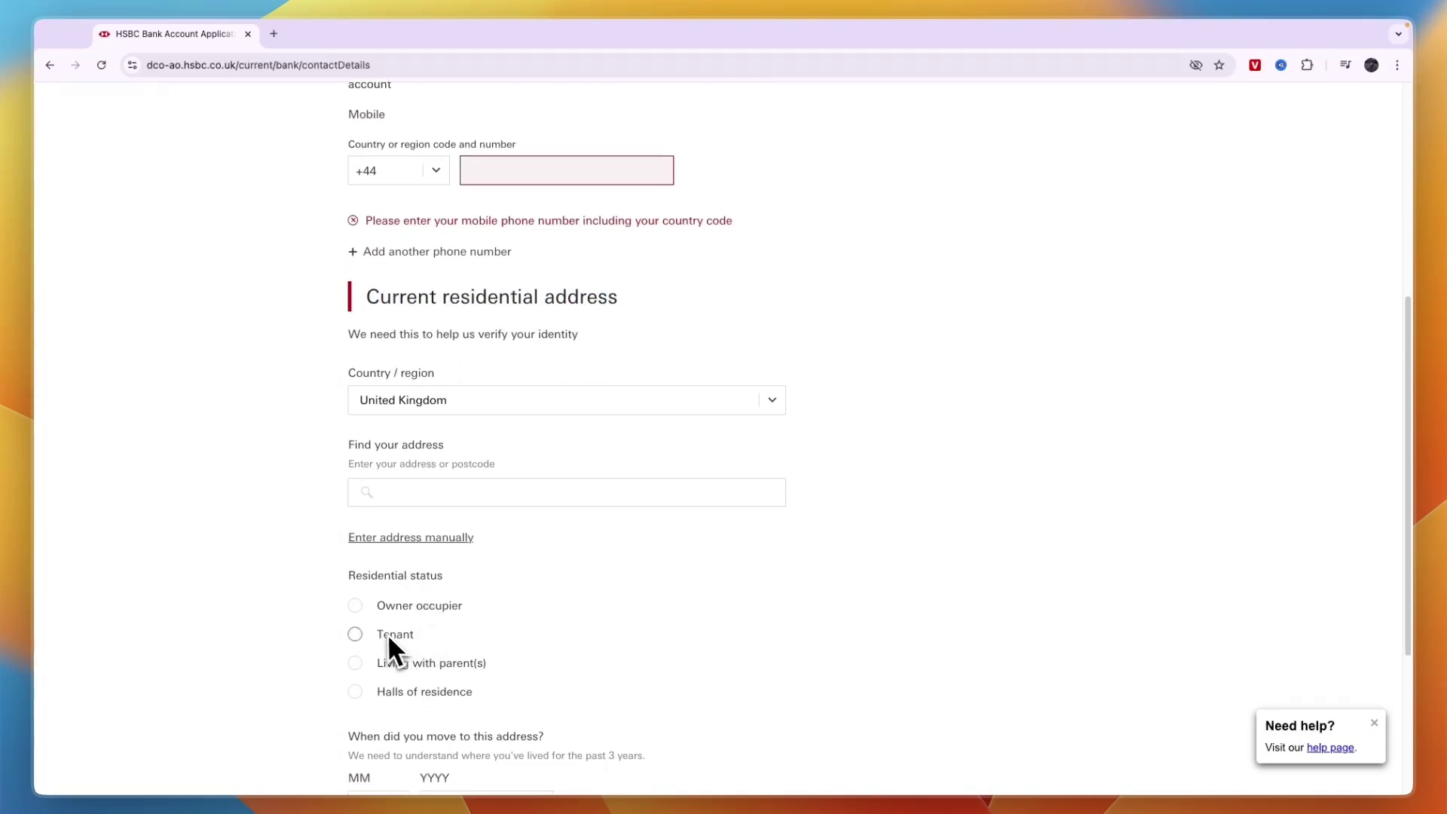
pyautogui.scroll(-3, 422, 573)
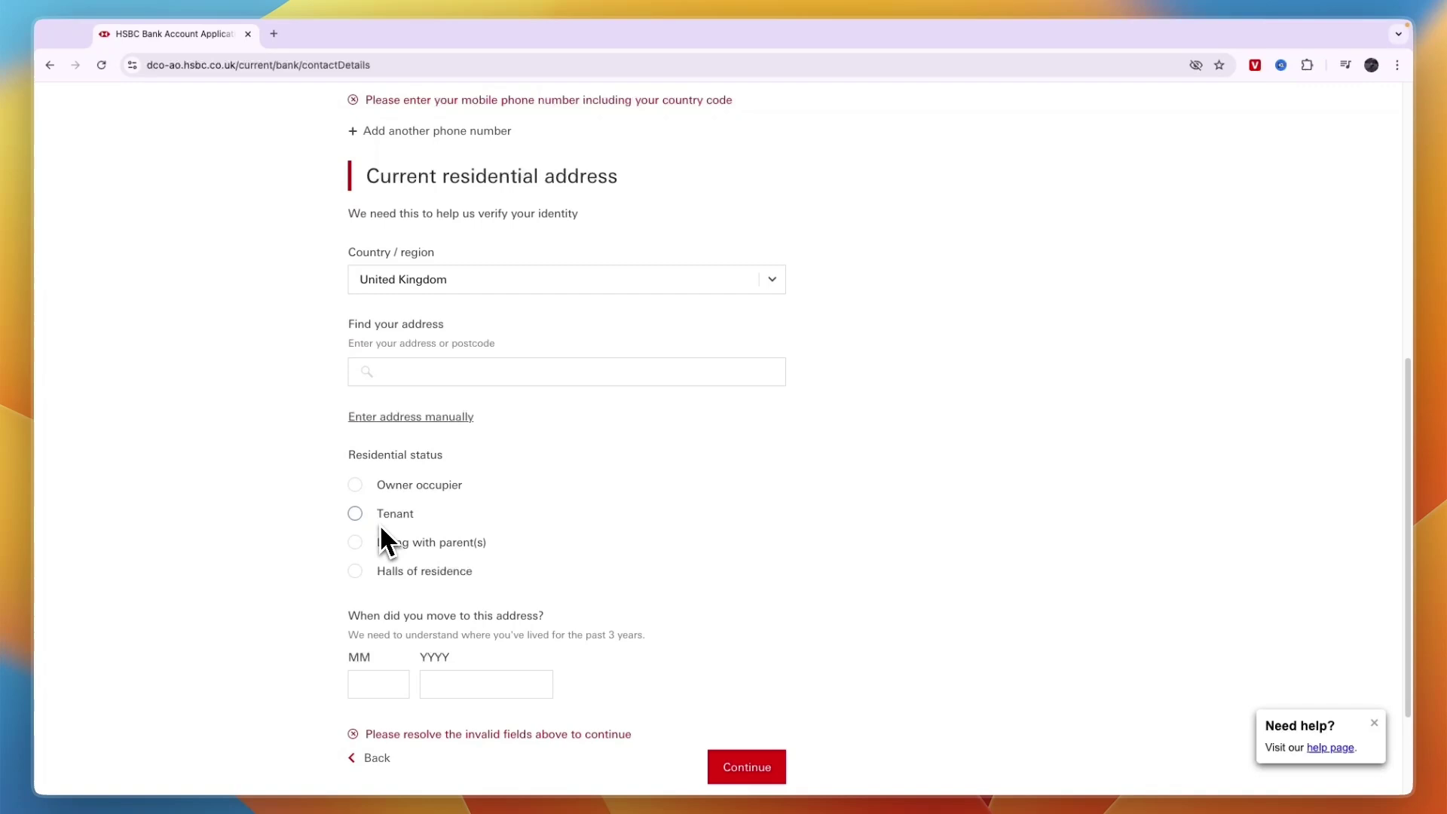
pyautogui.scroll(-2, 452, 543)
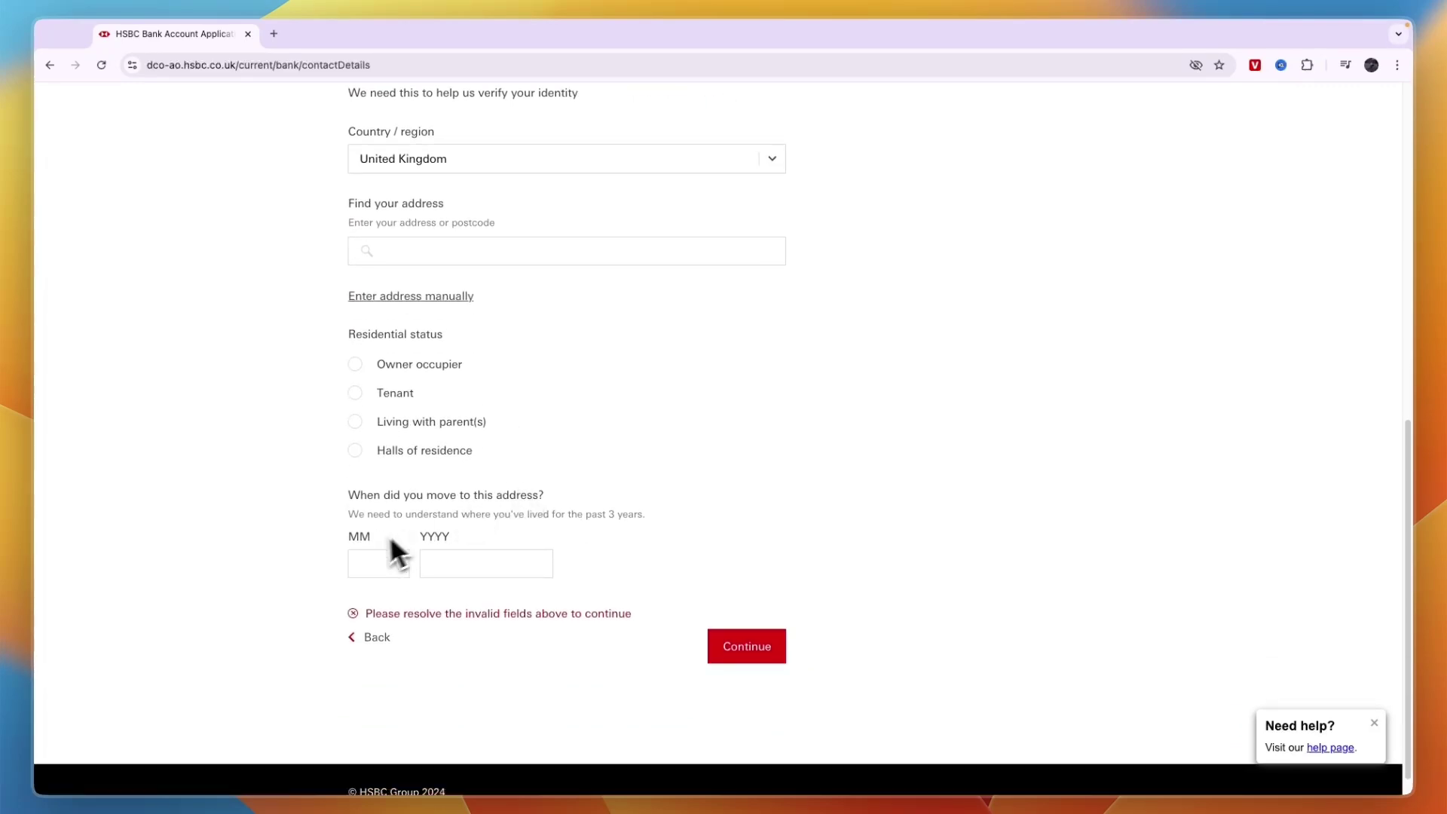
pyautogui.moveTo(351, 495); pyautogui.dragTo(518, 520)
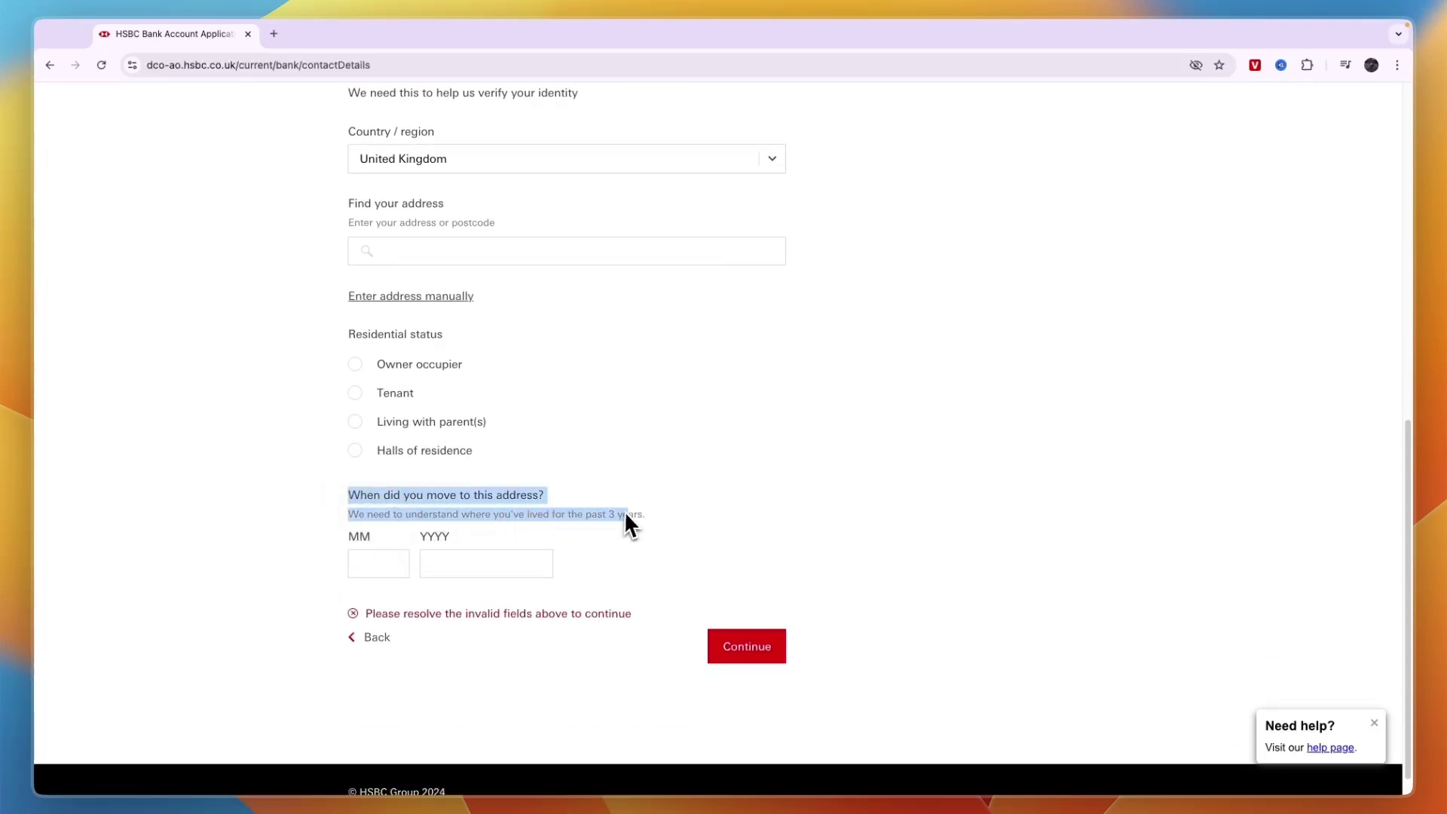
pyautogui.click(333, 537)
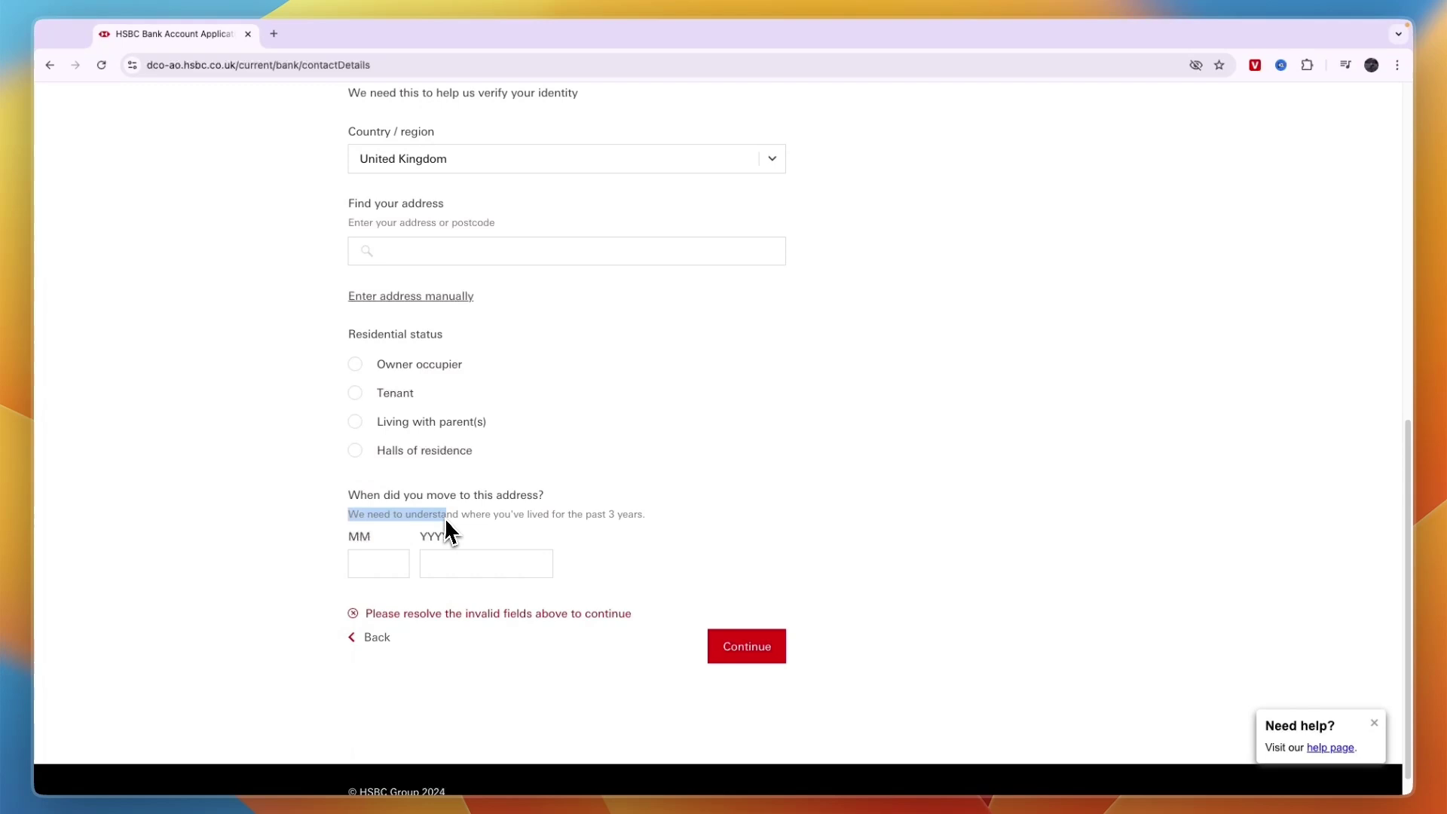
# Step: Enter the move-in date, correcting the mistyped year 2023 to 2020
pyautogui.click(543, 566)
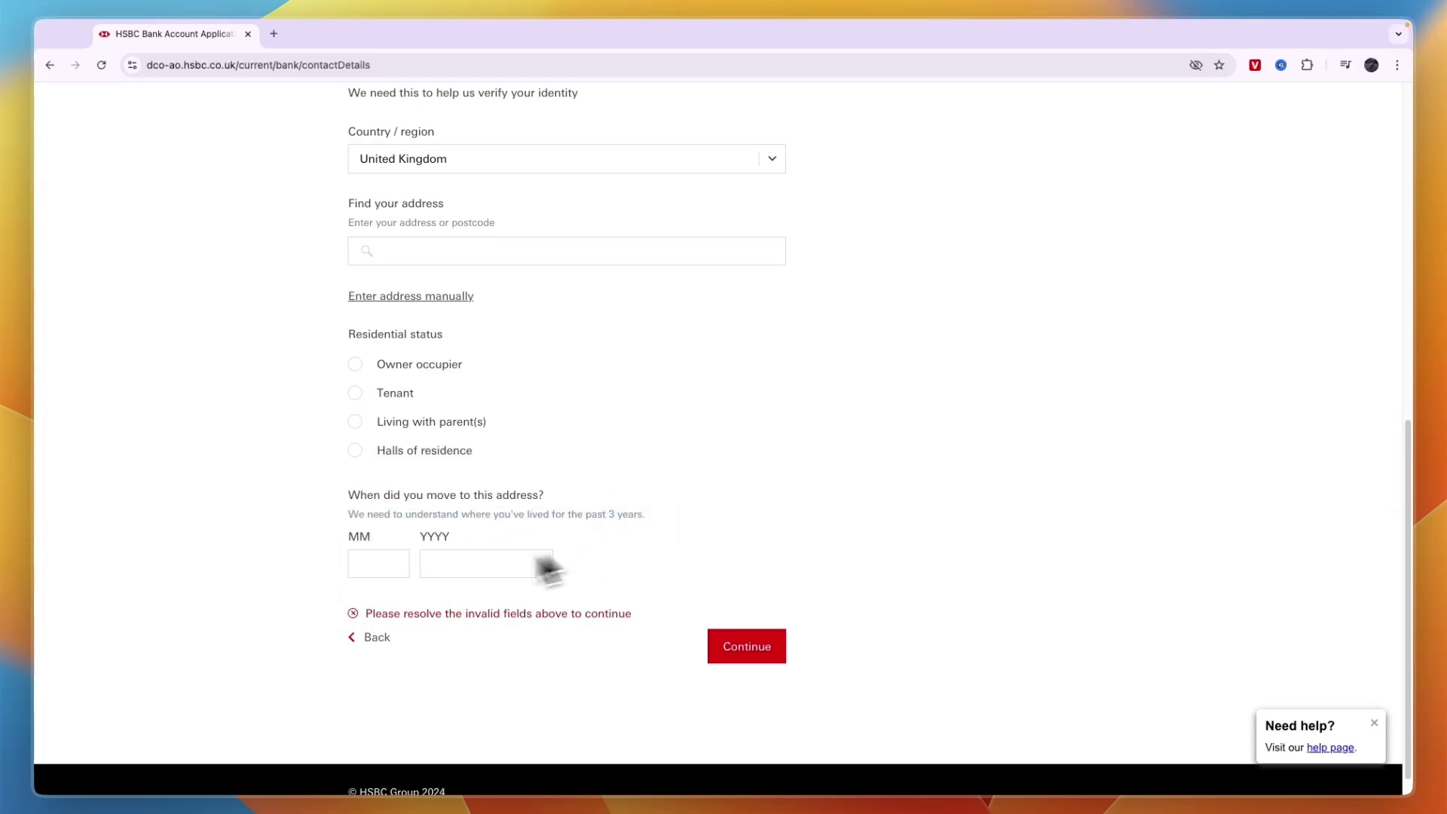
pyautogui.write('2023')
pyautogui.click(387, 568)
pyautogui.write('01')
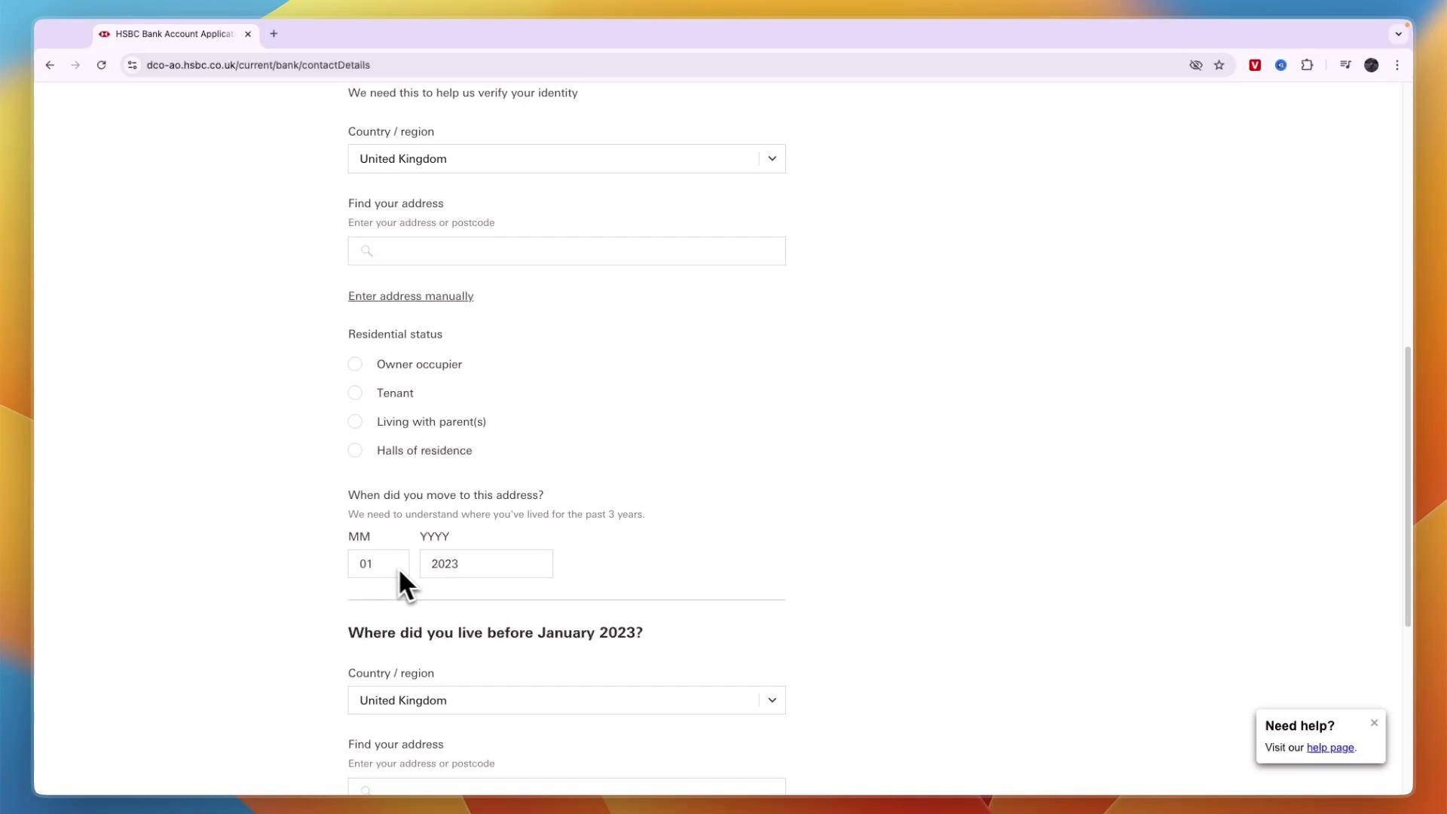
pyautogui.scroll(-5, 396, 577)
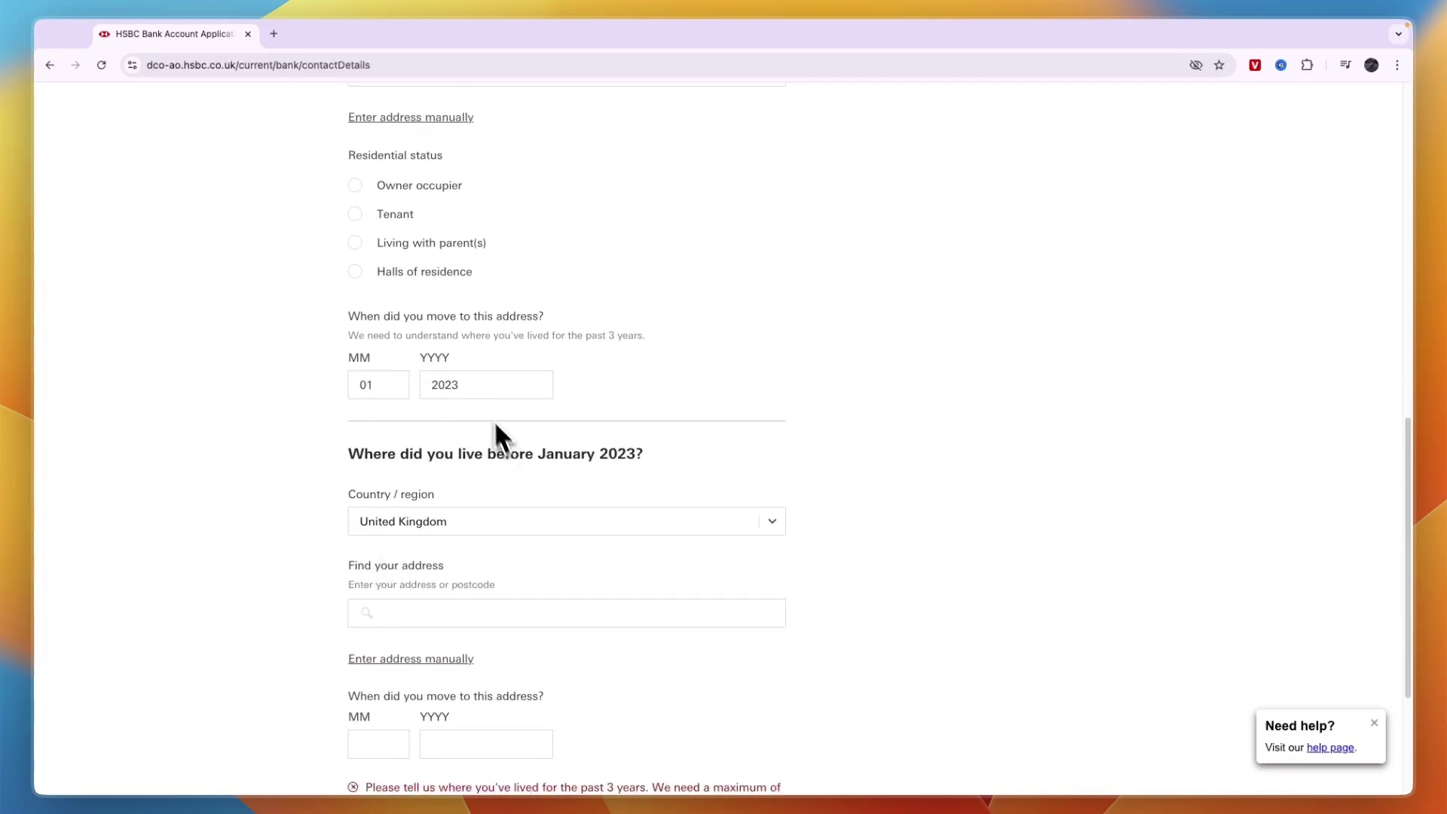
pyautogui.click(481, 384)
pyautogui.press('BackSpace')
pyautogui.write('0')
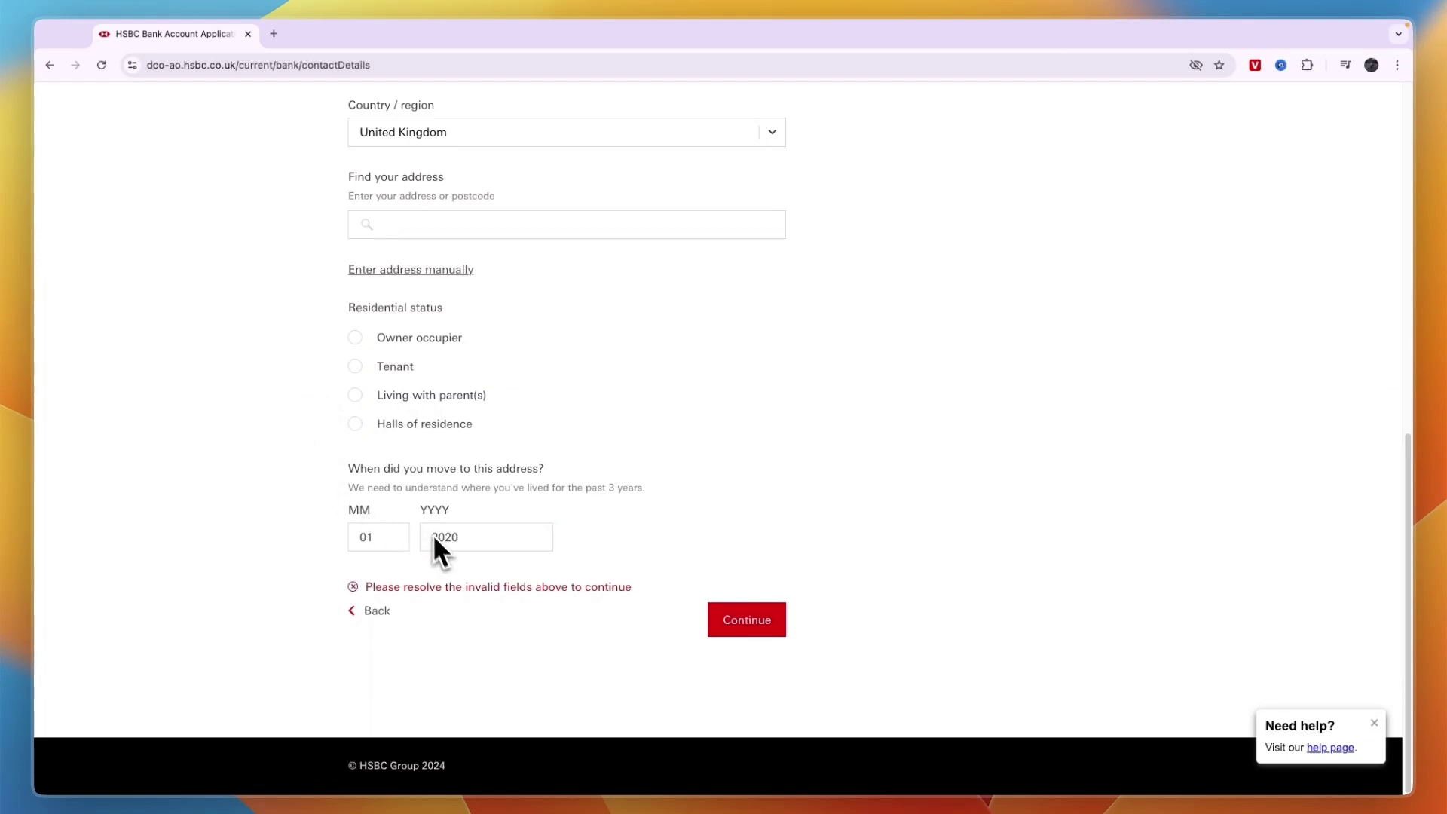
# Step: Try to continue, retrying after the missing phone number error
pyautogui.click(746, 632)
pyautogui.scroll(-9, 446, 565)
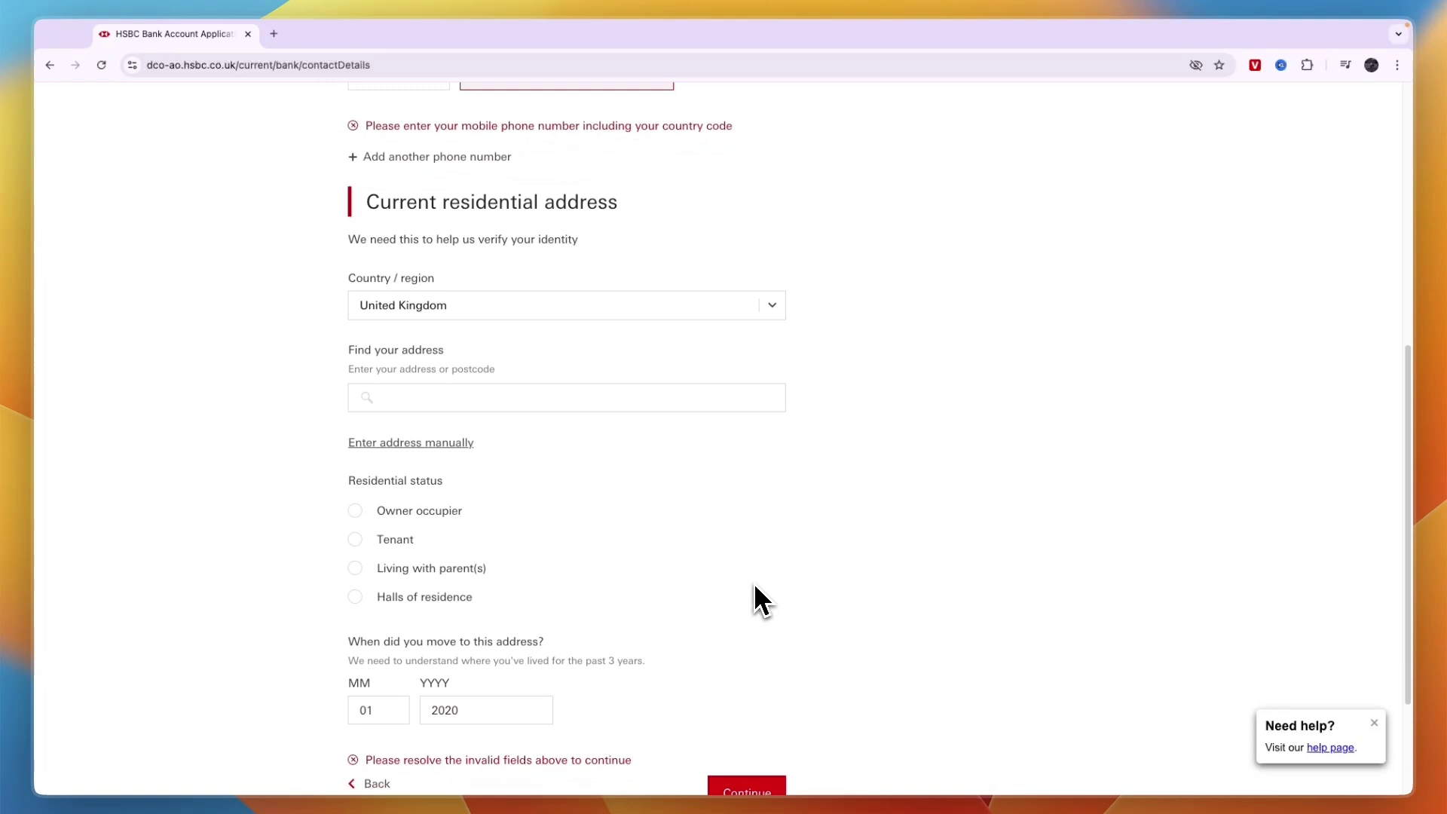
pyautogui.click(754, 607)
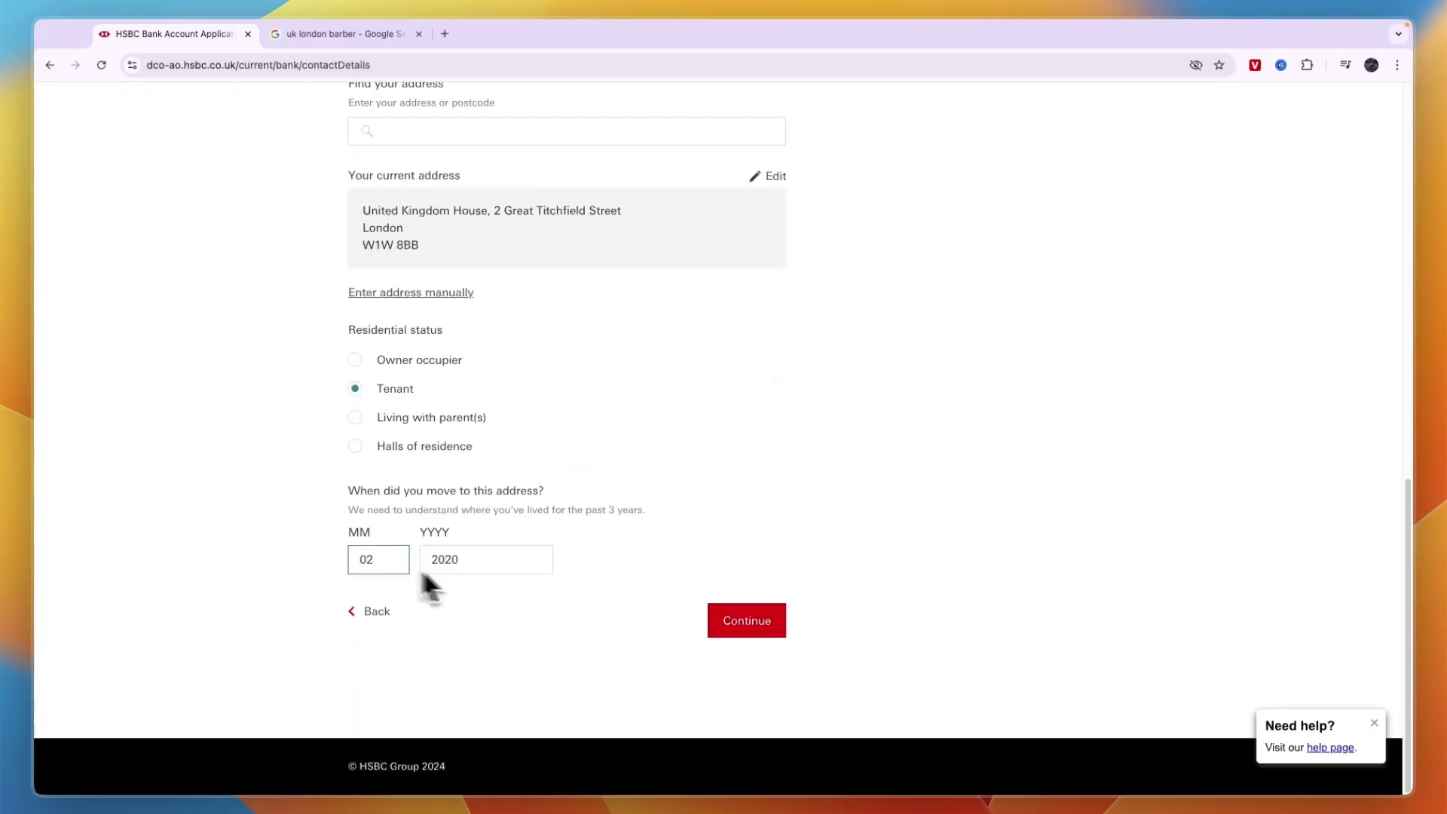
# Step: Go on to Step 3 Financial details and set employment status to Employed full-time
pyautogui.click(750, 632)
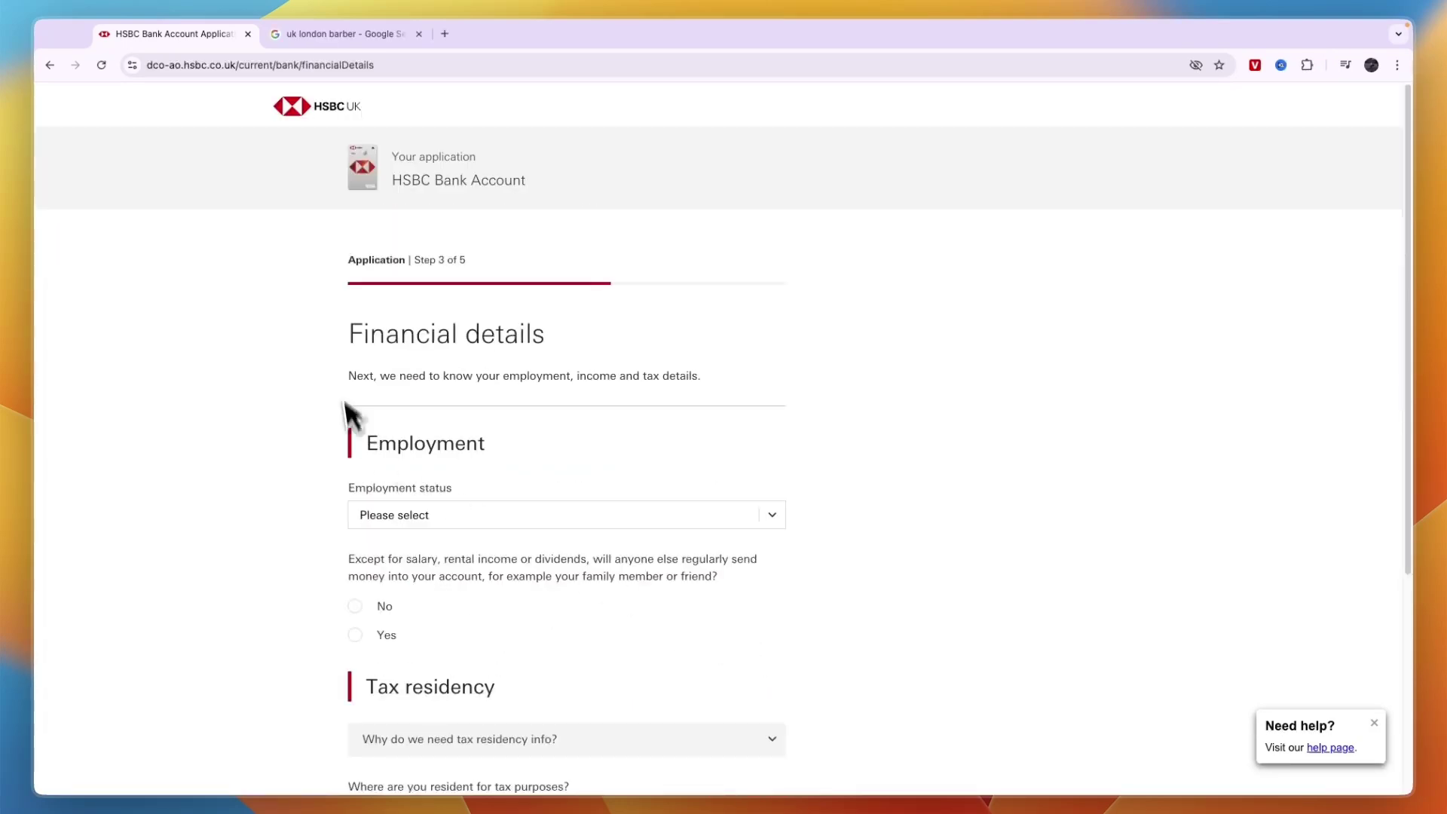
pyautogui.moveTo(412, 260); pyautogui.dragTo(463, 270)
pyautogui.moveTo(317, 340); pyautogui.dragTo(526, 342)
pyautogui.click(487, 408)
pyautogui.scroll(-1, 479, 451)
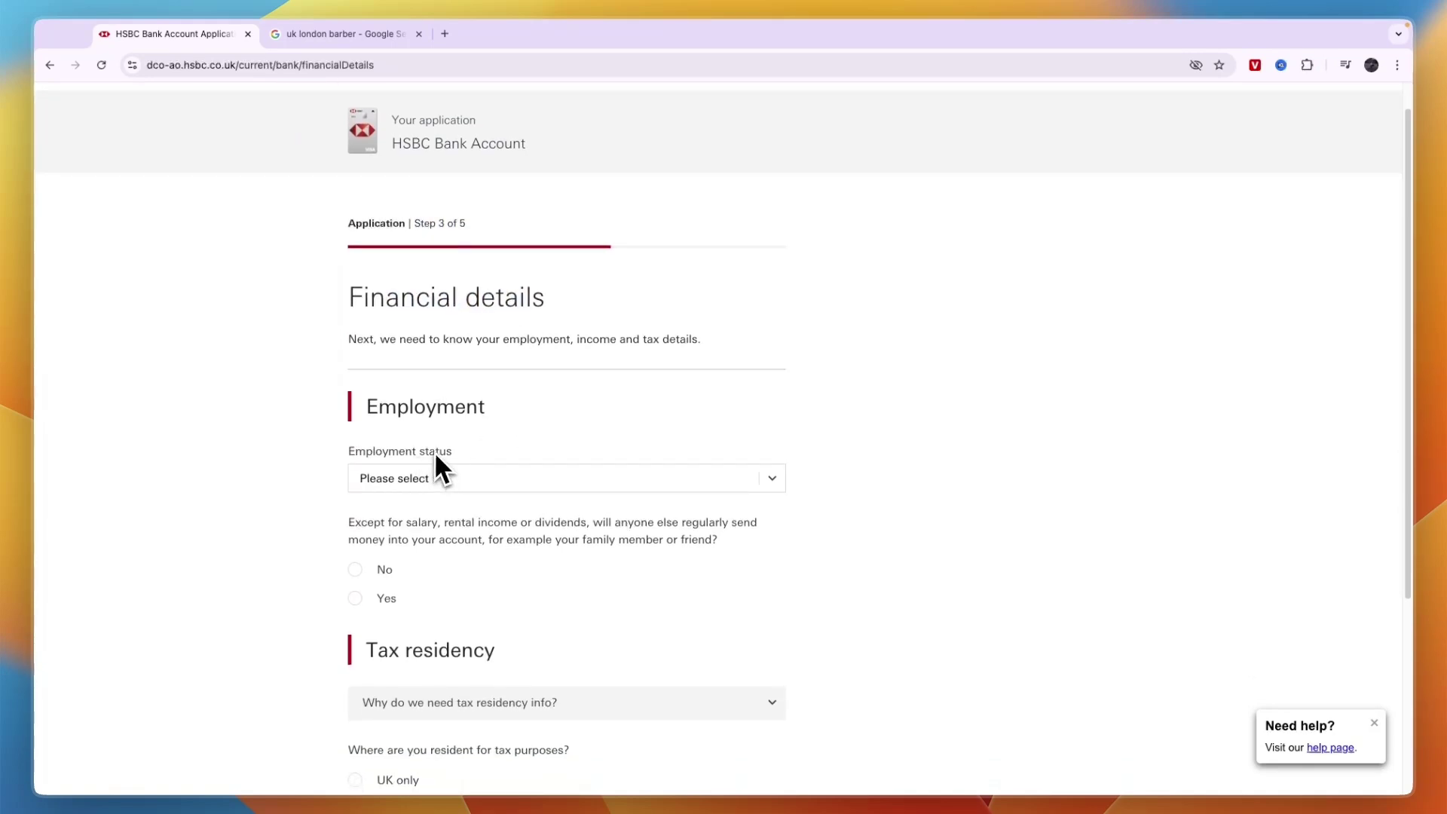
pyautogui.click(432, 477)
pyautogui.click(435, 504)
# Step: Answer No to recently graduating and choose Professional as the occupation
pyautogui.scroll(-1, 377, 505)
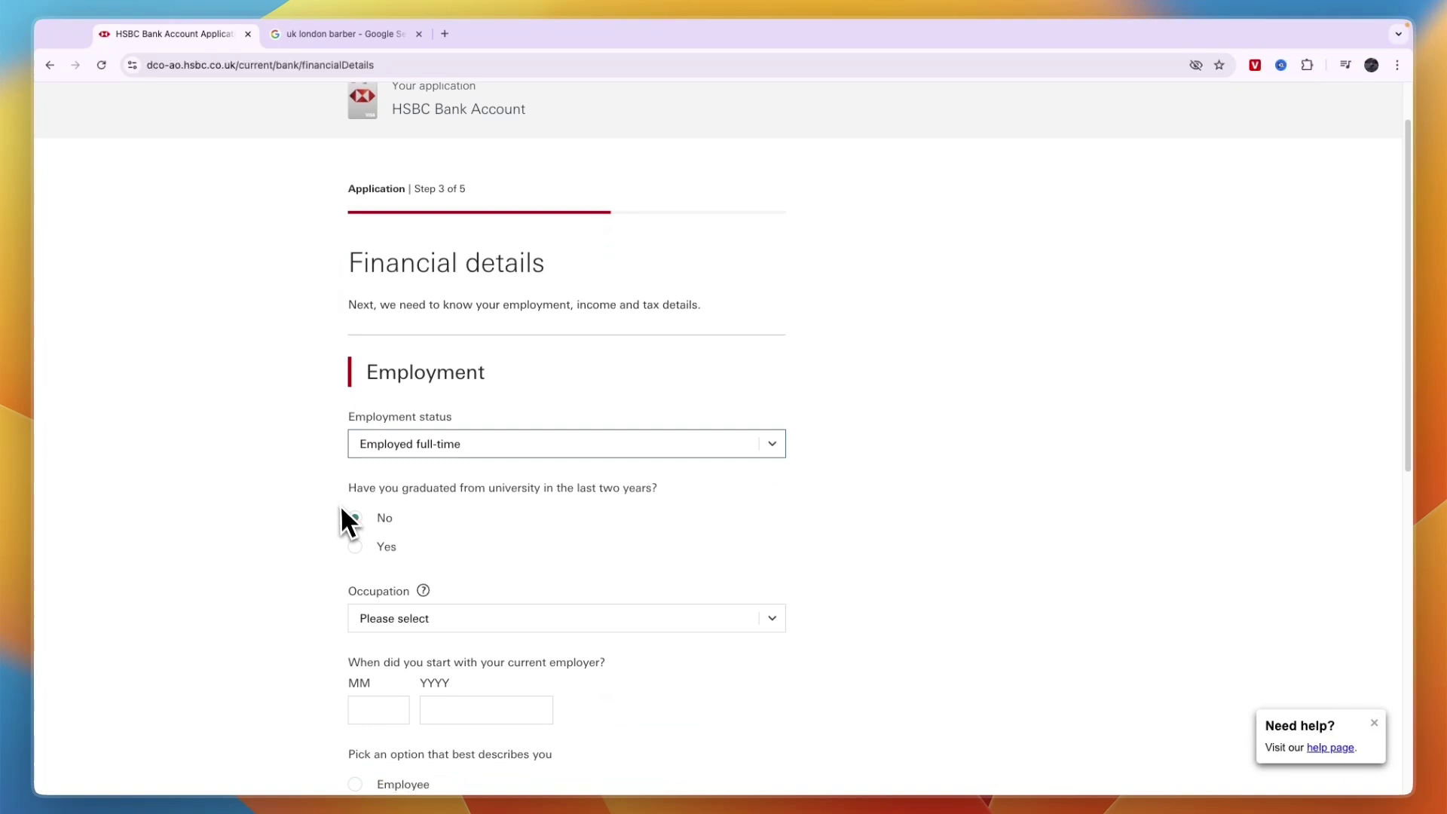
pyautogui.click(340, 506)
pyautogui.moveTo(345, 478); pyautogui.dragTo(659, 473)
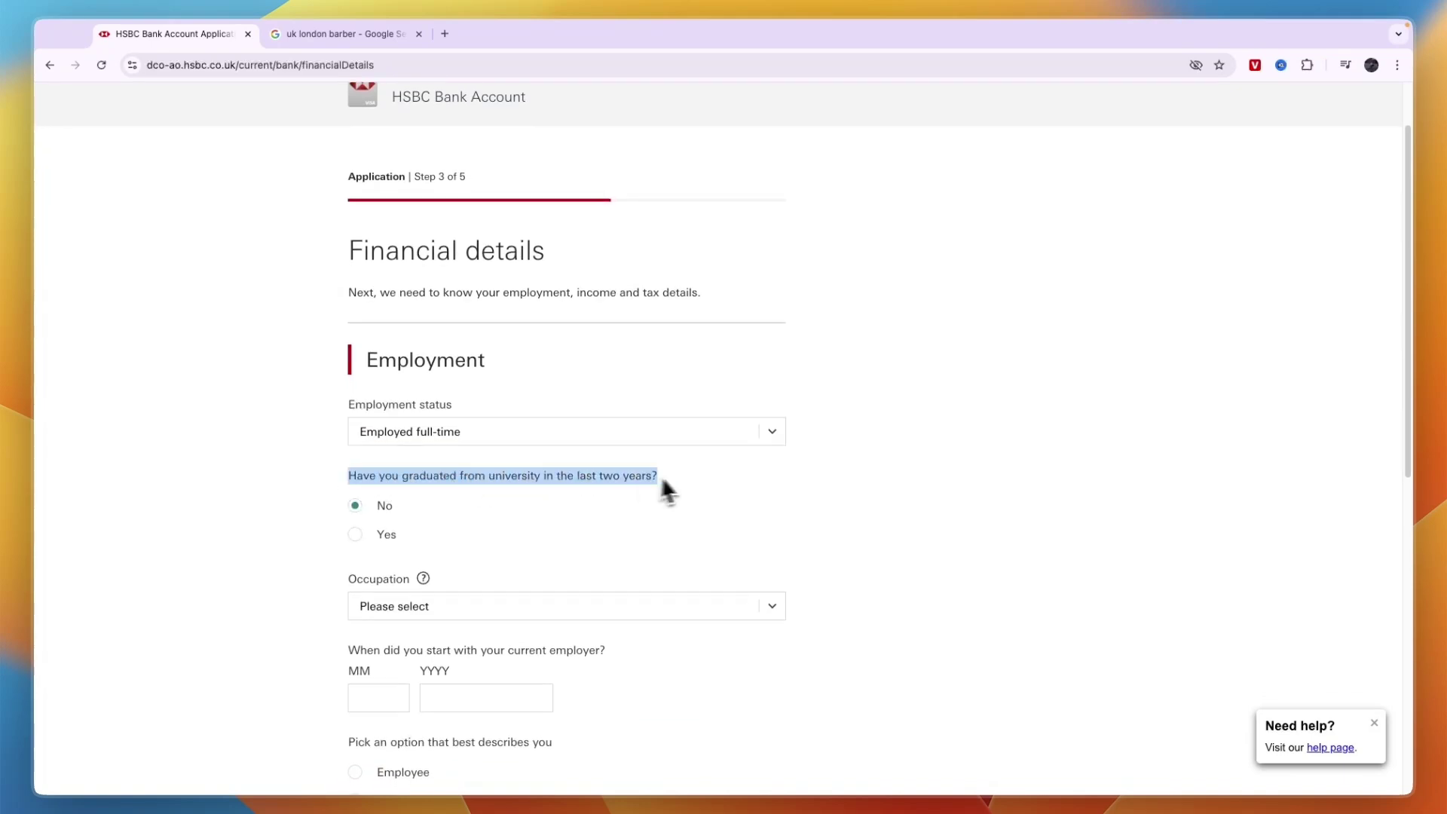
pyautogui.click(653, 479)
pyautogui.scroll(-2, 467, 557)
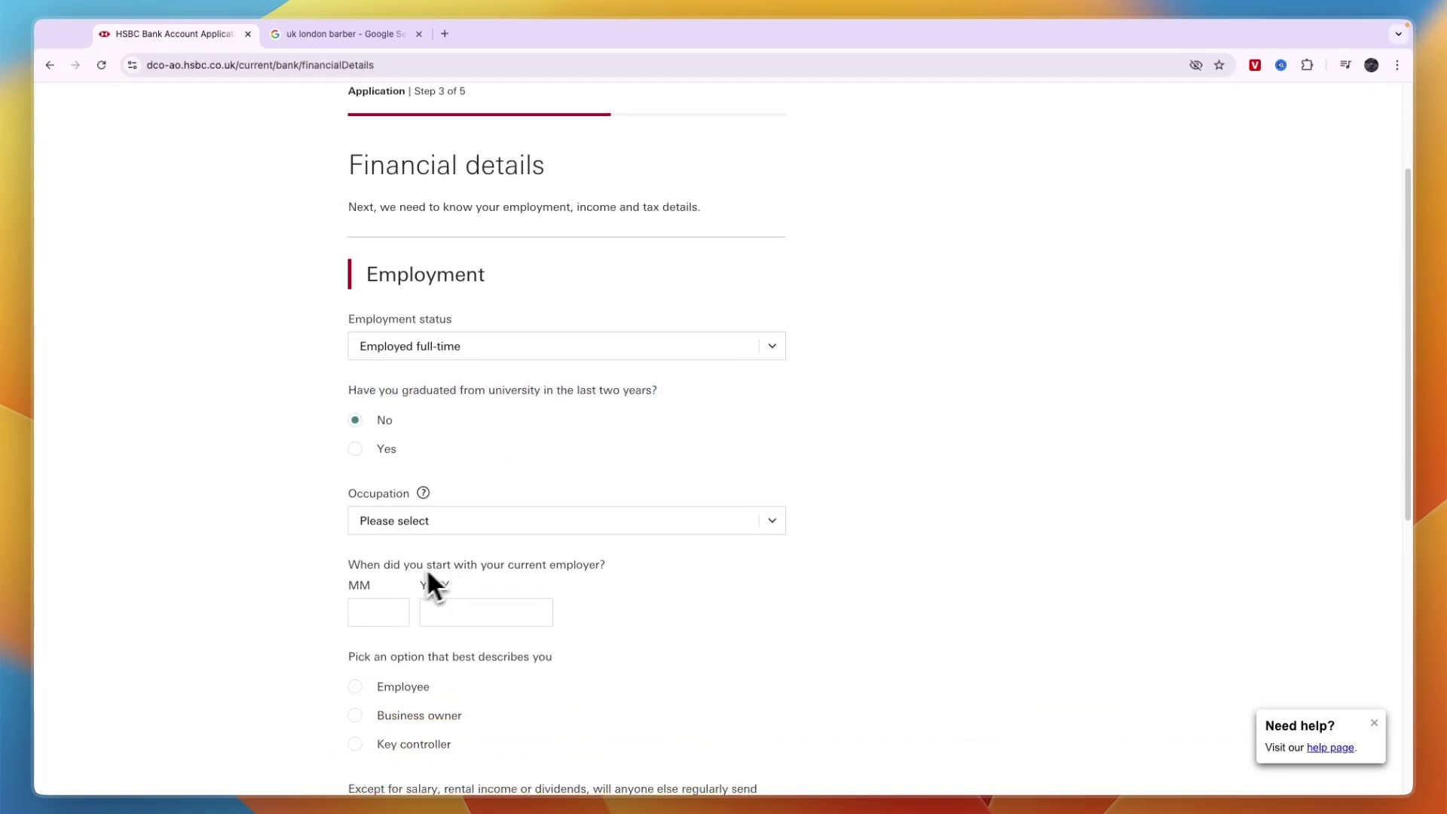
pyautogui.press('Down')
pyautogui.click(355, 420)
pyautogui.click(401, 499)
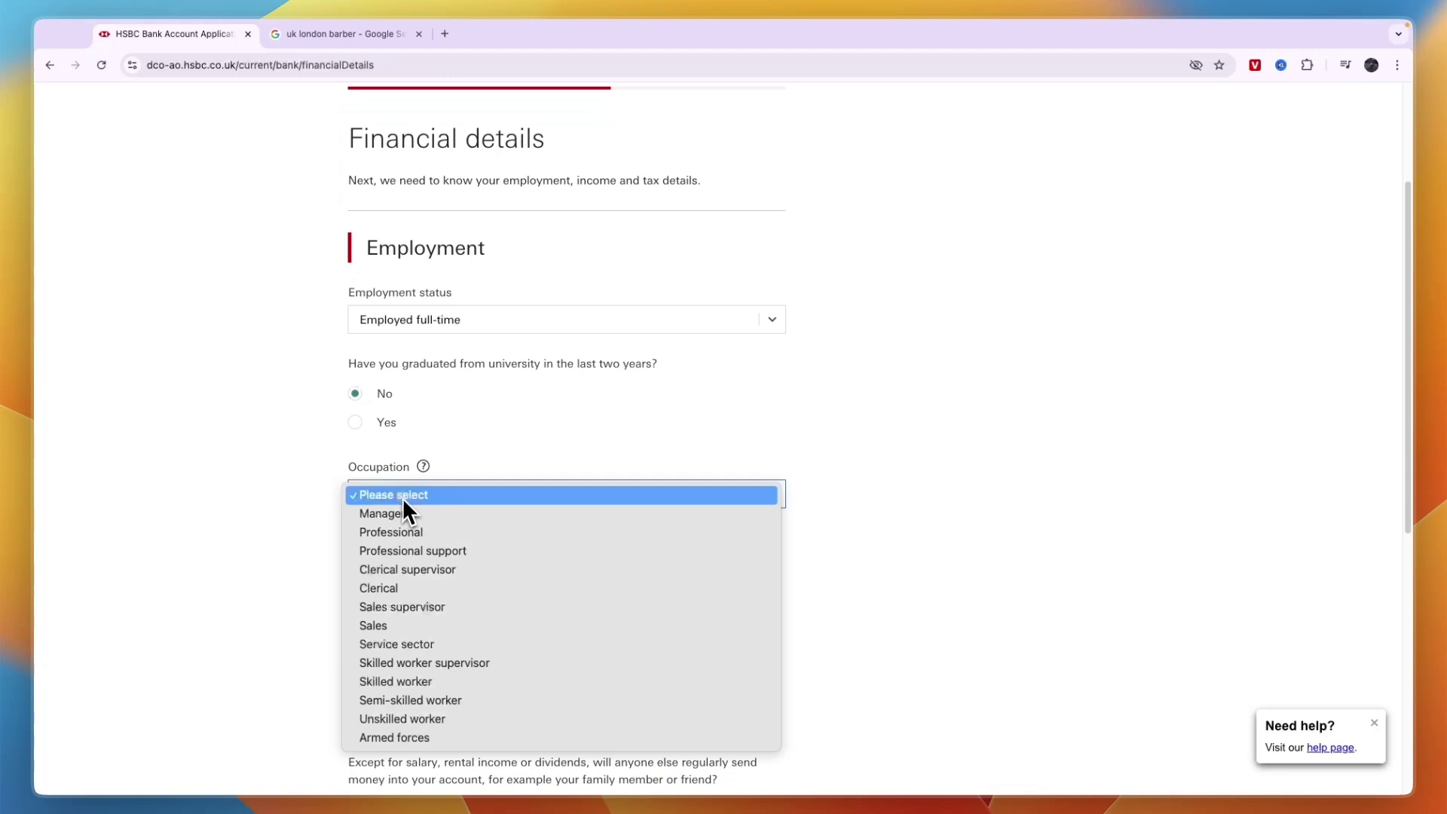
pyautogui.click(413, 526)
# Step: Enter employment start date 05/2024 and mark the role as Employee
pyautogui.scroll(-2, 415, 530)
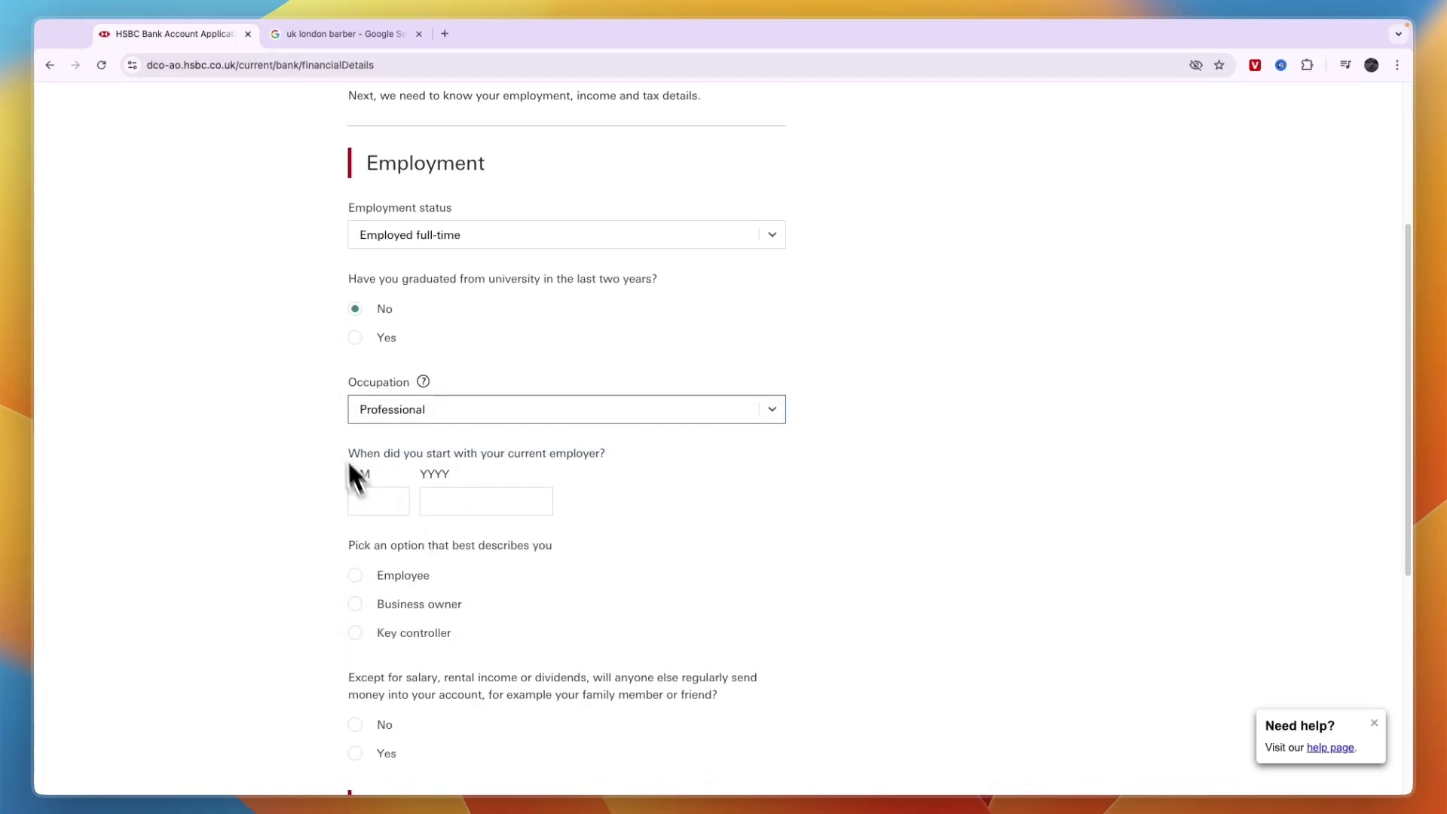
pyautogui.moveTo(349, 457); pyautogui.dragTo(631, 452)
pyautogui.click(631, 452)
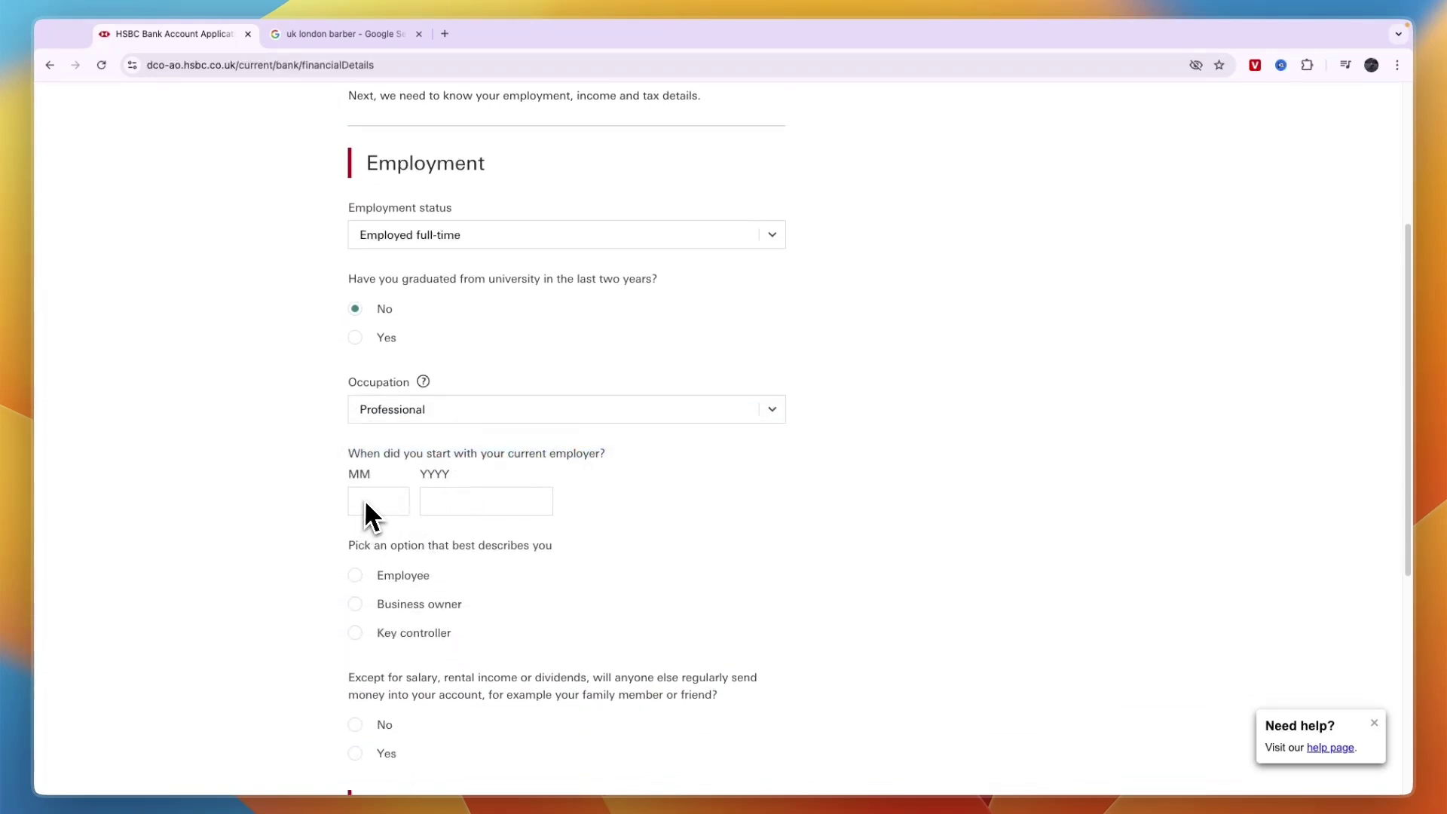
pyautogui.click(365, 499)
pyautogui.write('05')
pyautogui.press('Tab')
pyautogui.write('2024')
pyautogui.moveTo(341, 538); pyautogui.dragTo(458, 552)
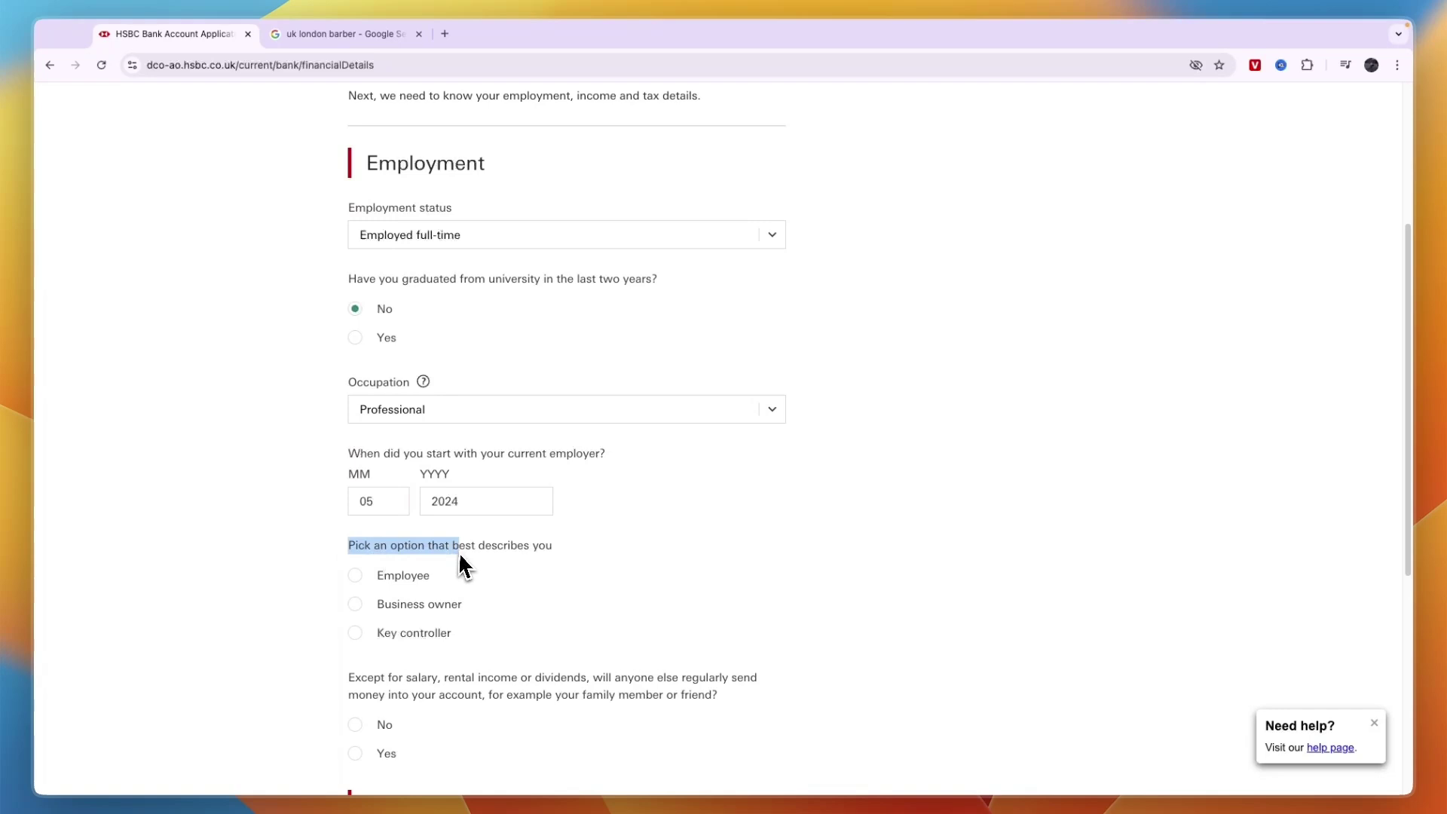
pyautogui.click(411, 576)
# Step: Fill in AS-Solutions as employer with business type Chemicals and Allied
pyautogui.scroll(-5, 307, 602)
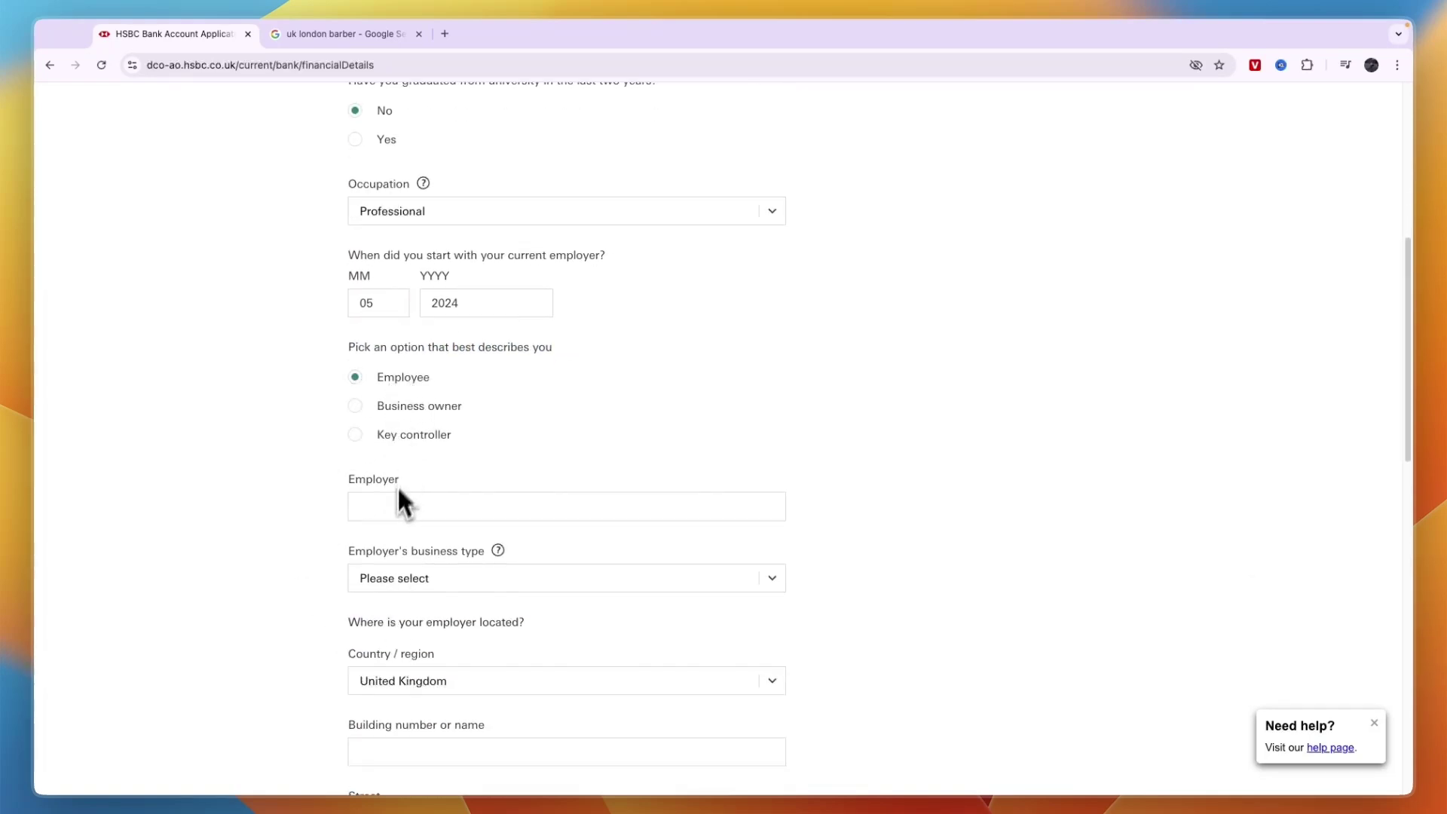
pyautogui.click(403, 506)
pyautogui.click(446, 537)
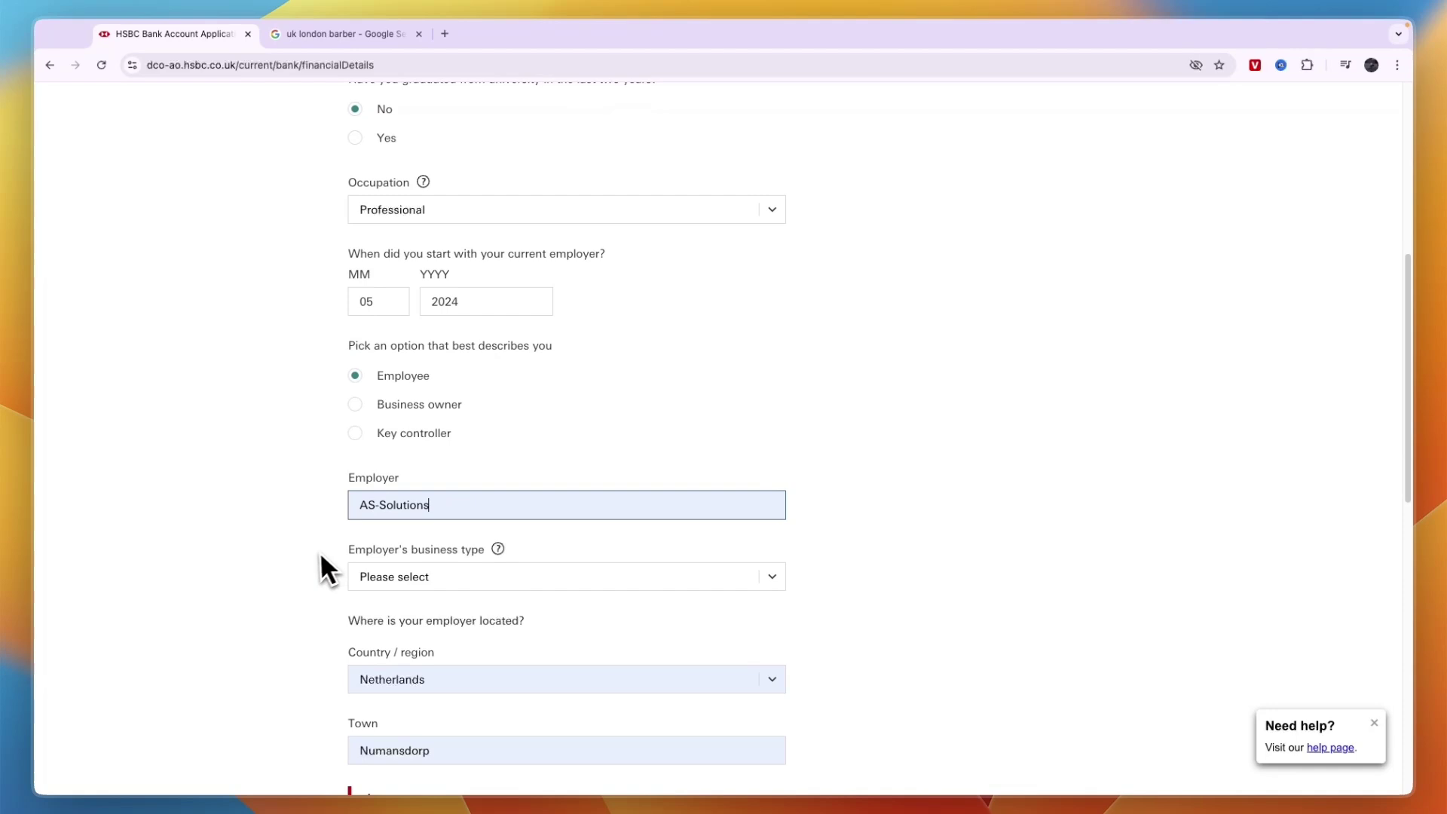
pyautogui.scroll(-1, 319, 593)
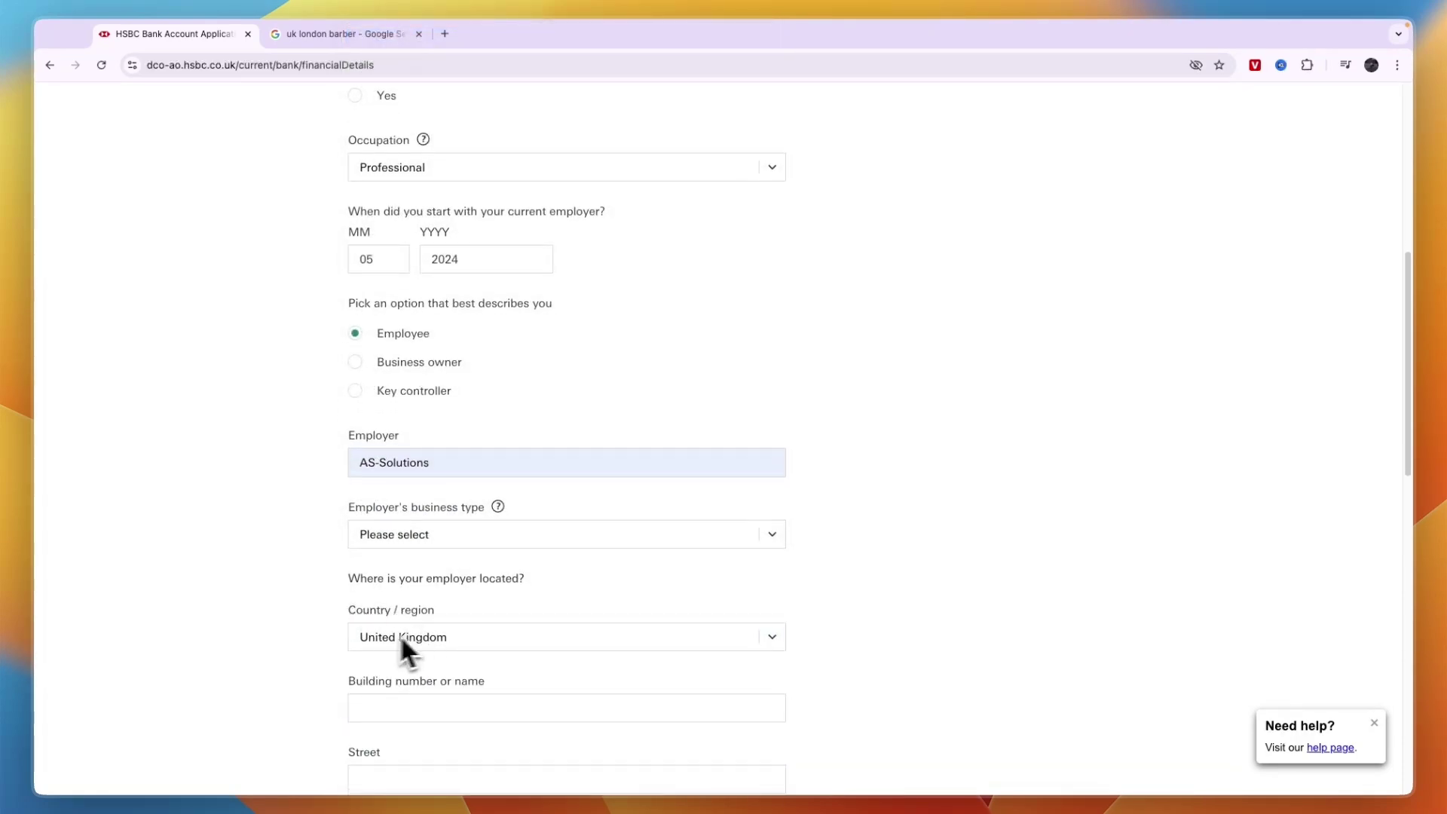
pyautogui.click(429, 541)
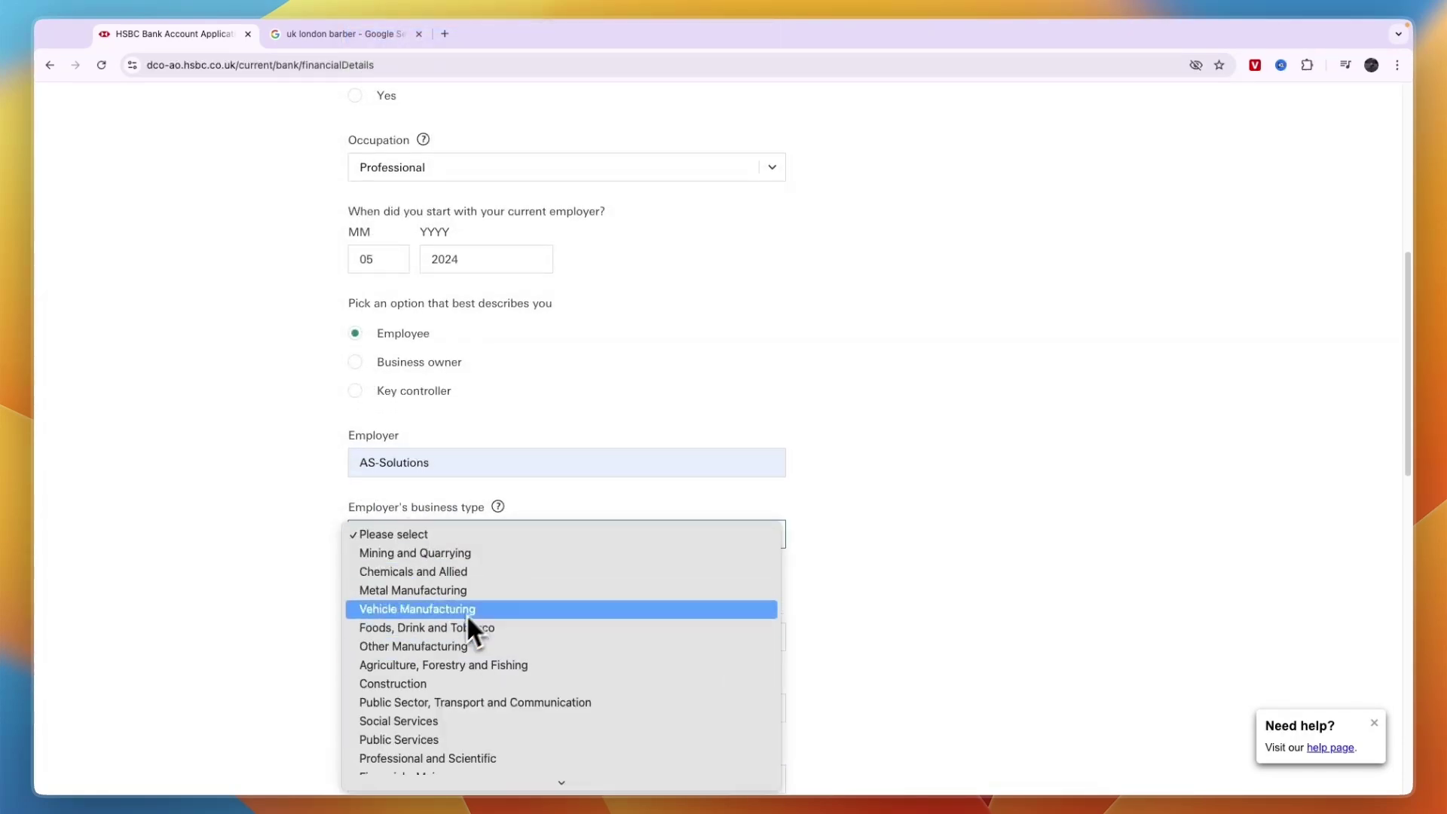
pyautogui.click(463, 573)
# Step: Attempt to continue, then enter 12 as the employer's building number
pyautogui.scroll(-5, 359, 636)
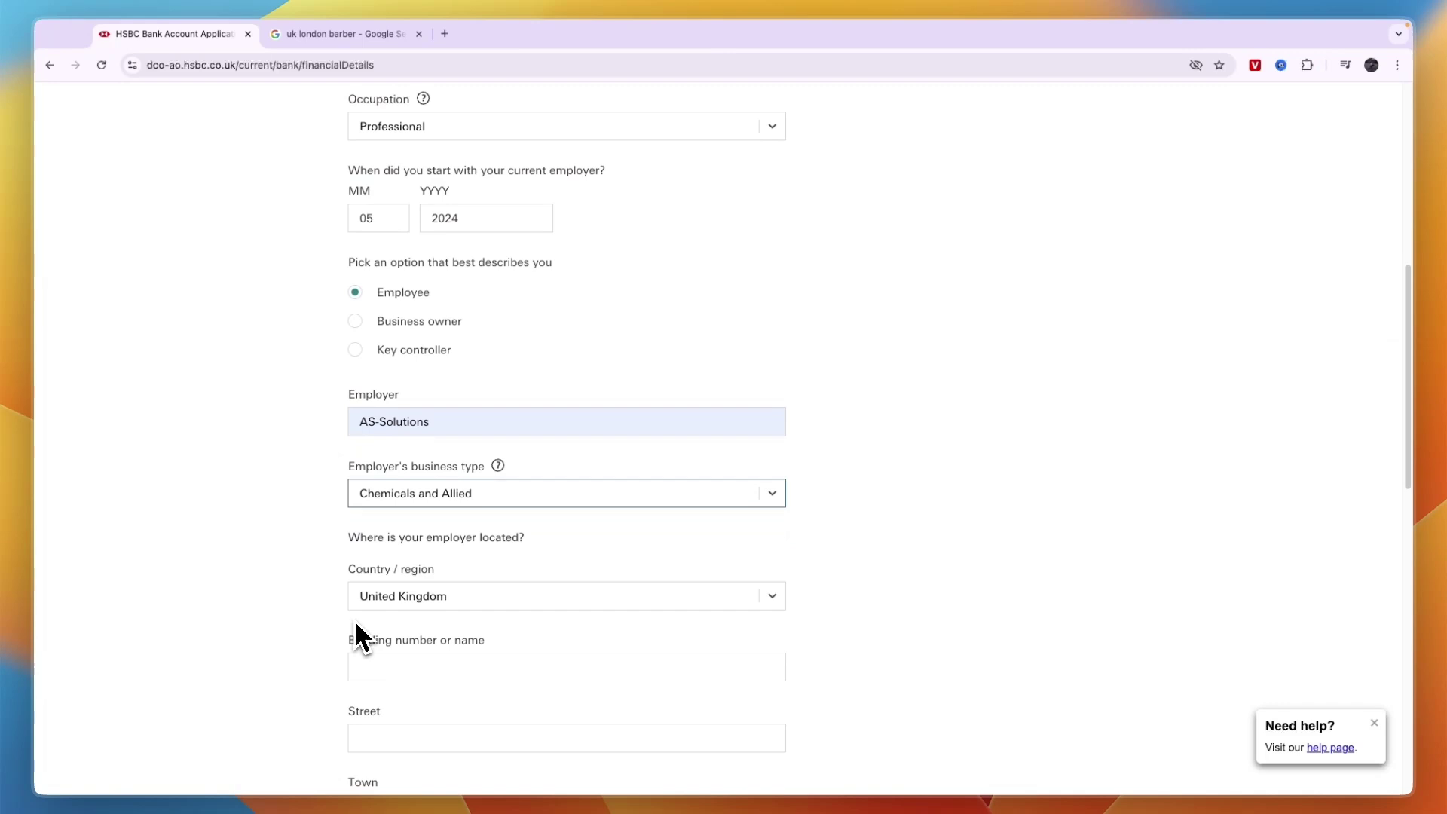
pyautogui.scroll(-2, 382, 556)
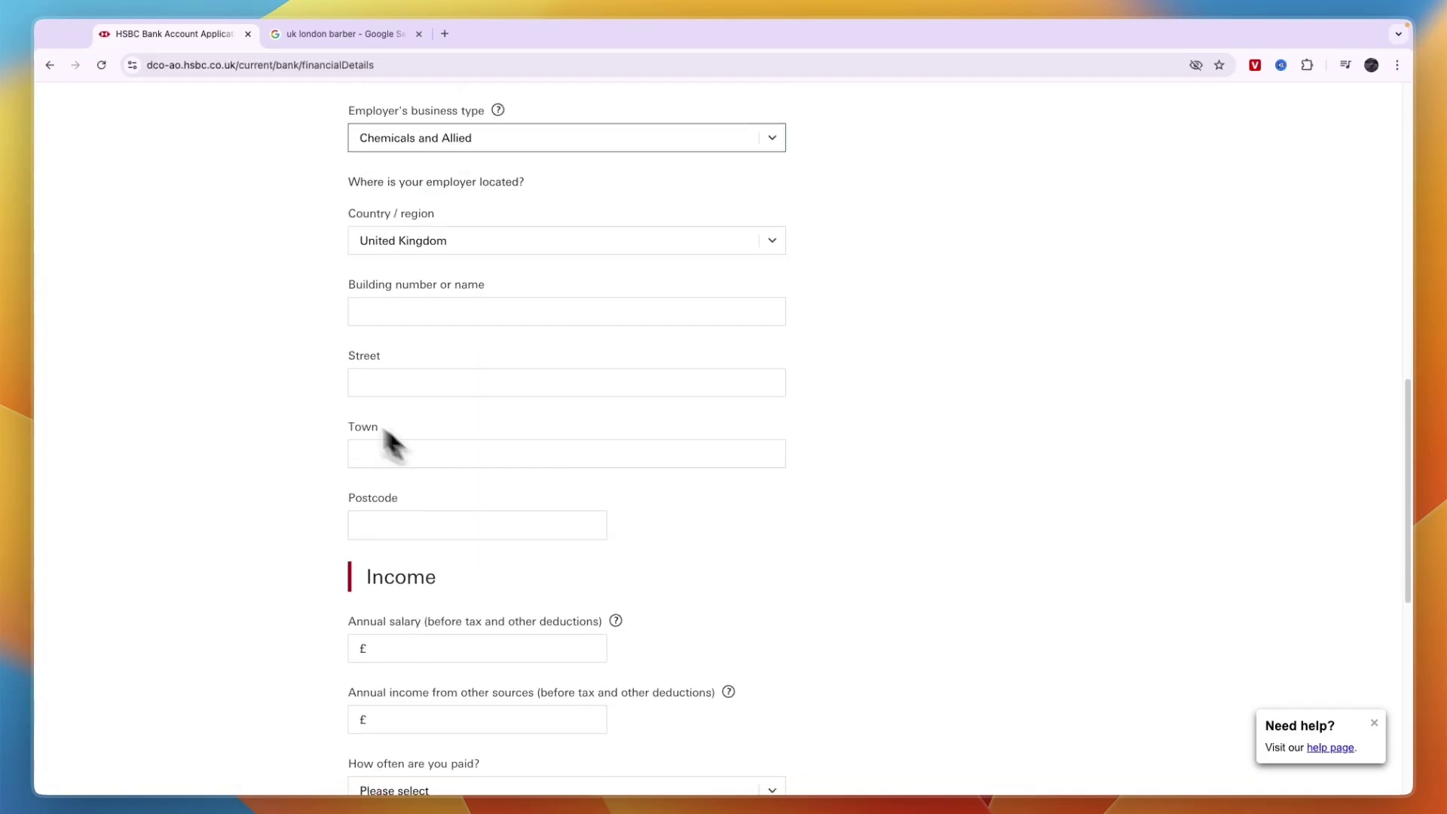
pyautogui.scroll(-5, 365, 585)
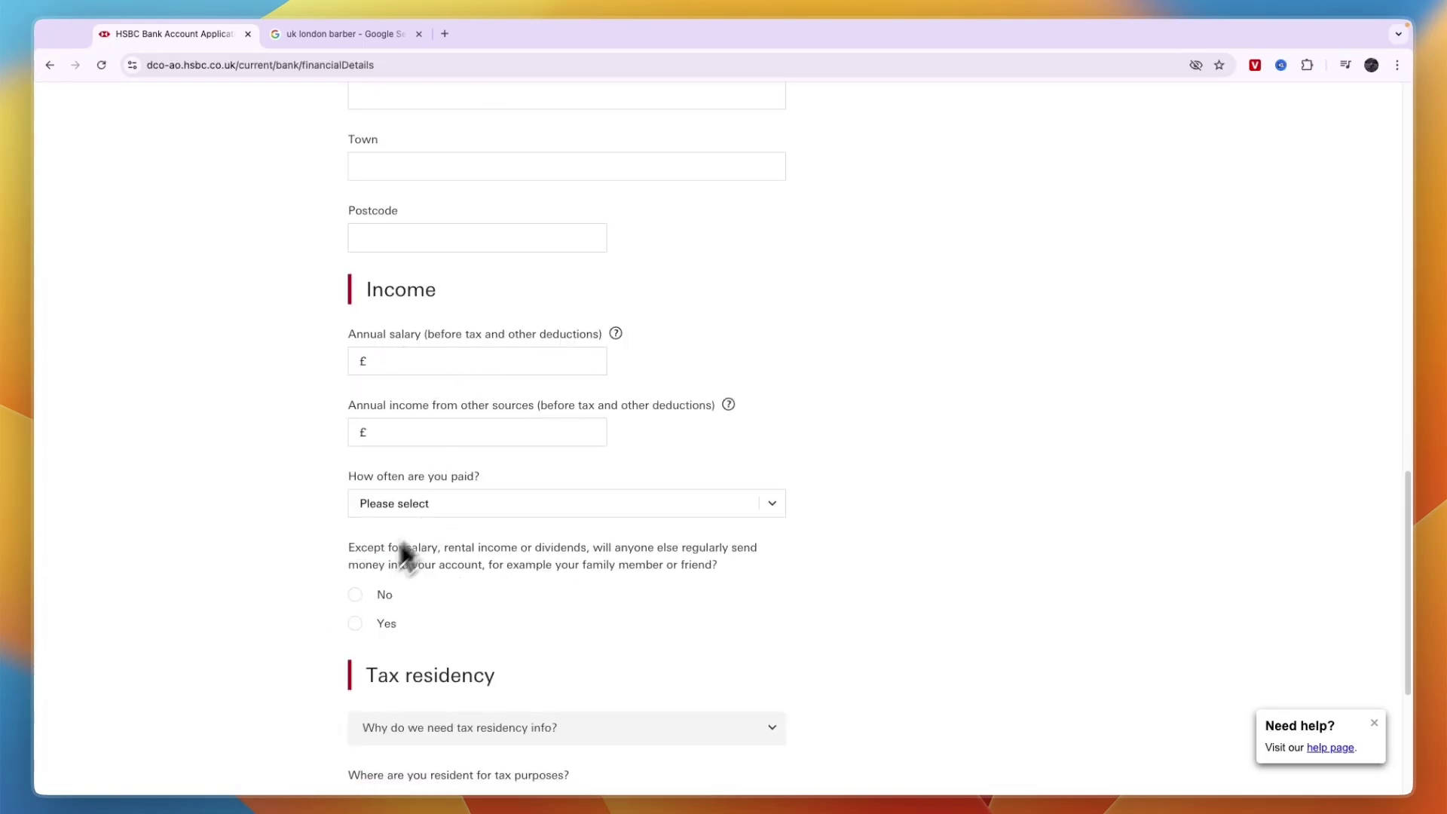
pyautogui.scroll(-5, 365, 591)
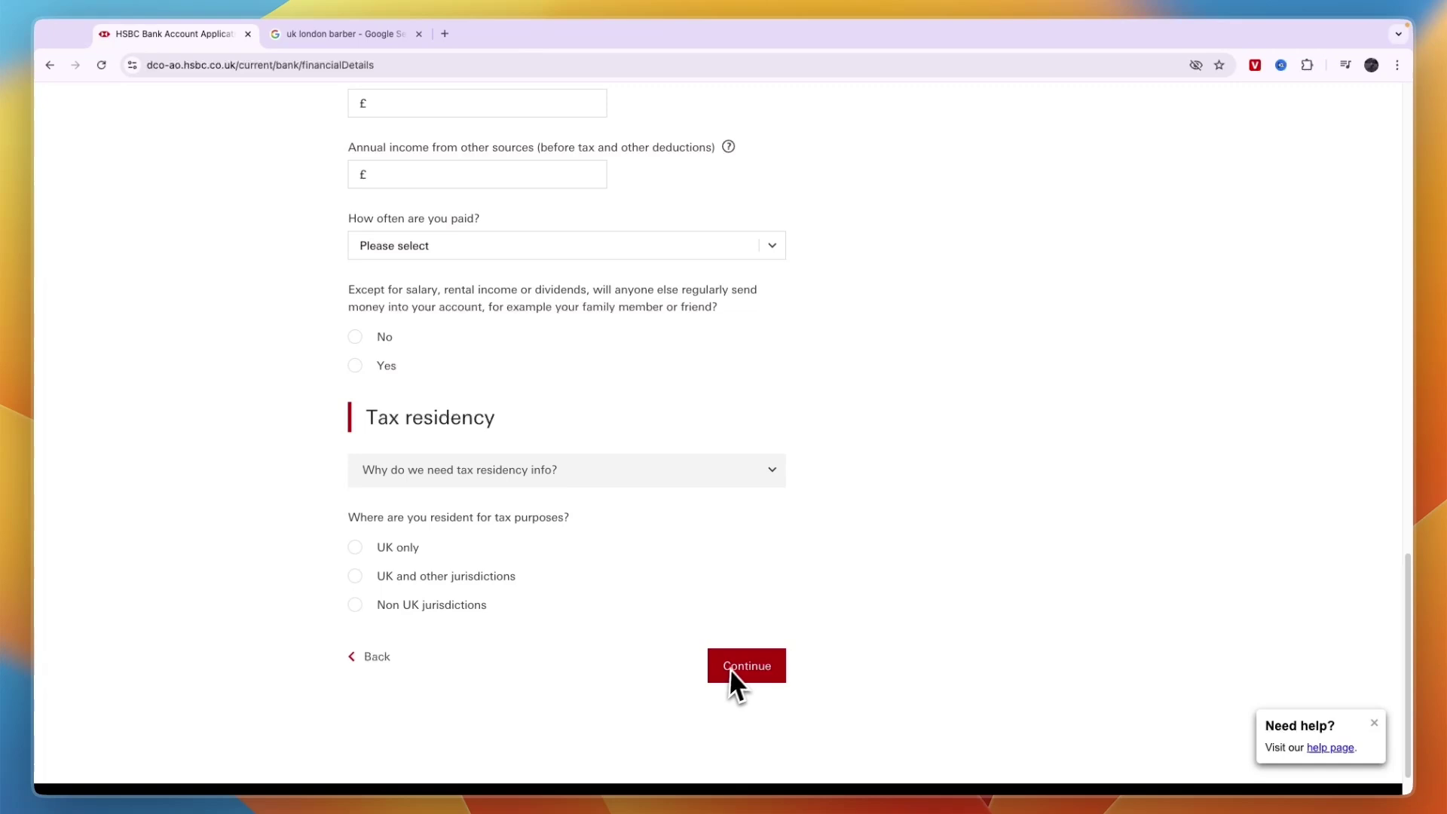
pyautogui.click(716, 666)
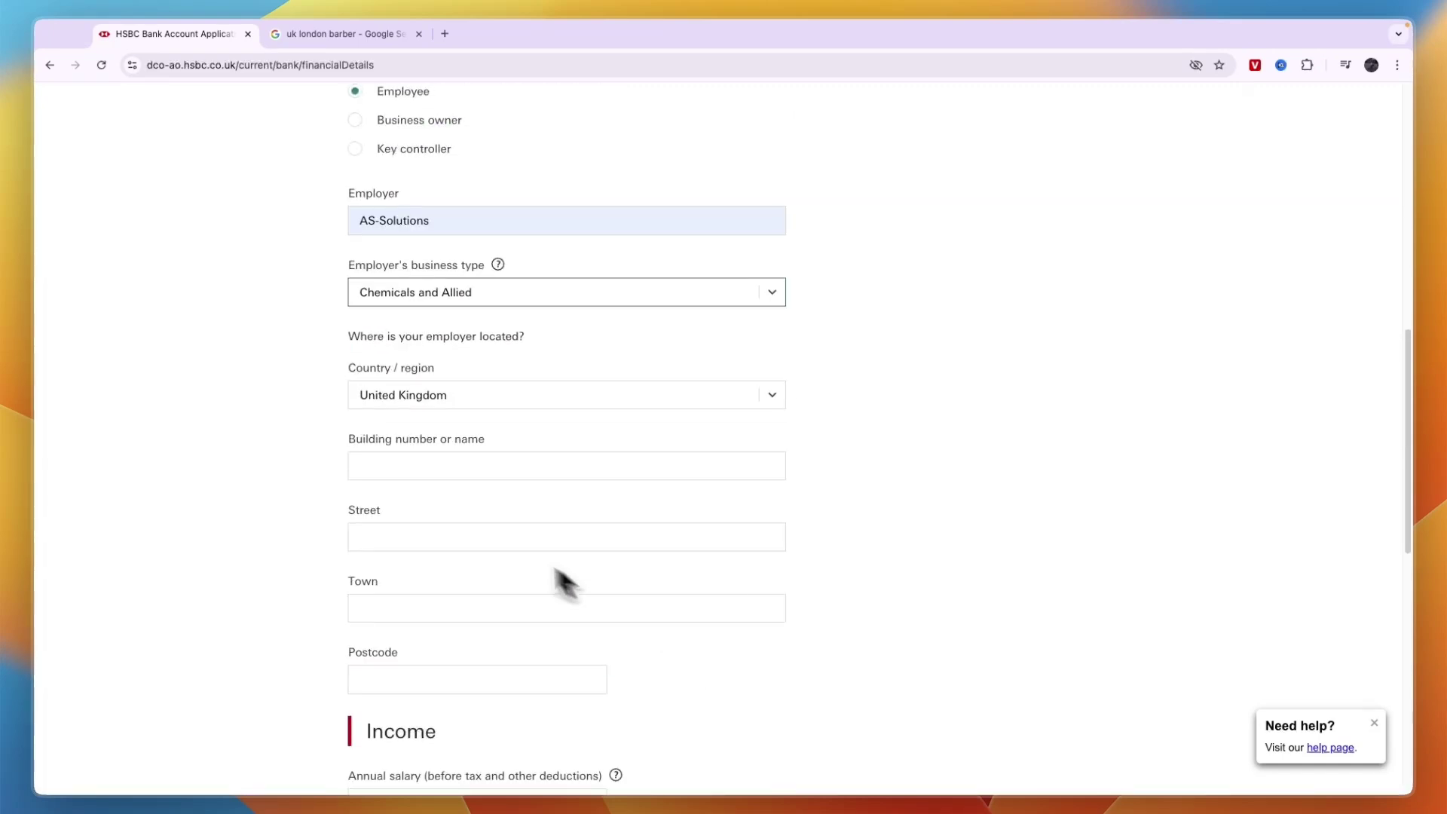
pyautogui.click(425, 469)
pyautogui.write('12')
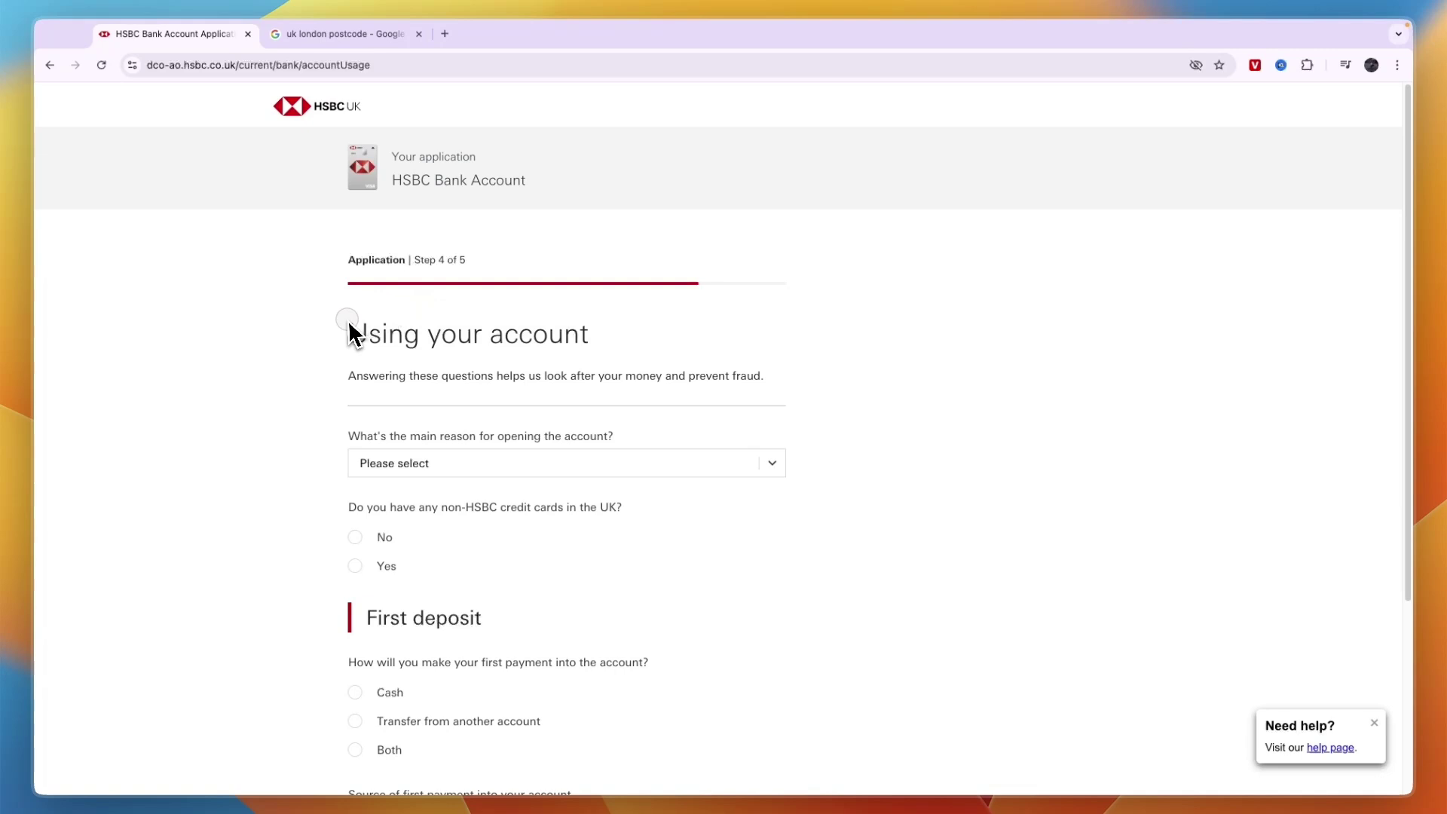
# Step: Choose Personal expenses as the main reason and answer No to other credit cards
pyautogui.scroll(-1, 378, 387)
pyautogui.click(392, 456)
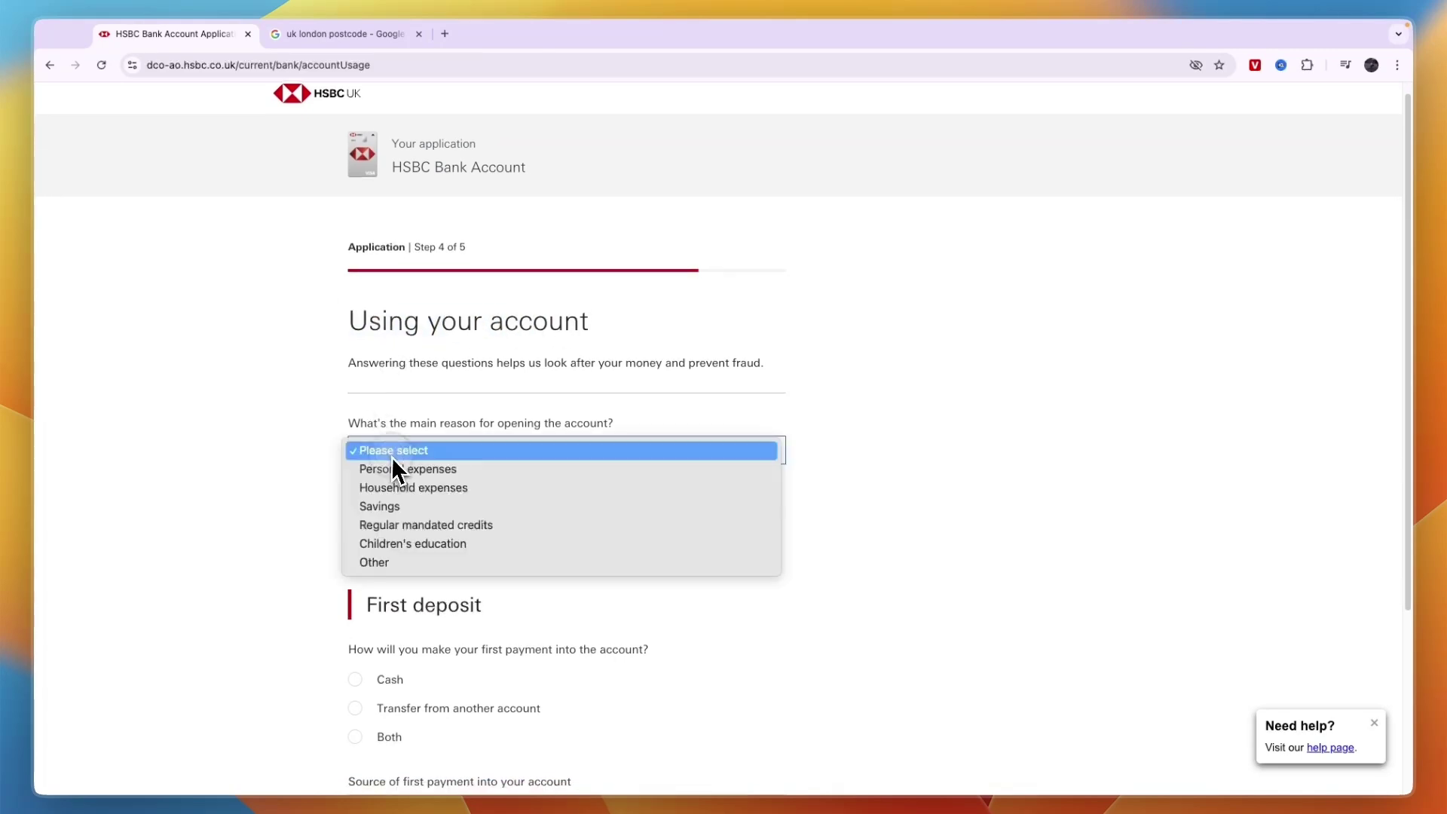
pyautogui.click(477, 476)
pyautogui.scroll(-3, 461, 475)
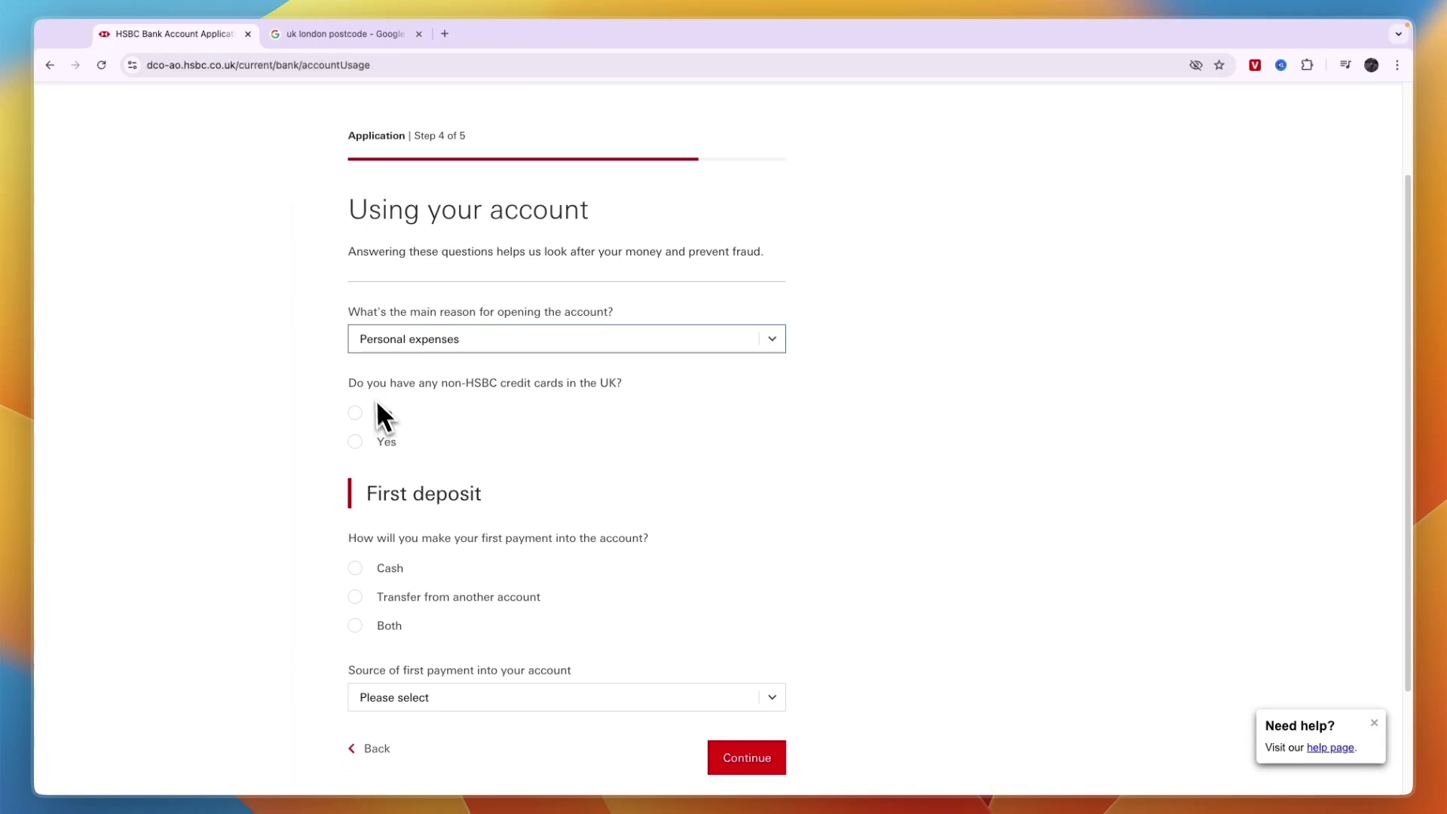
pyautogui.moveTo(348, 383); pyautogui.dragTo(508, 404)
pyautogui.tripleClick(595, 384)
pyautogui.click(381, 415)
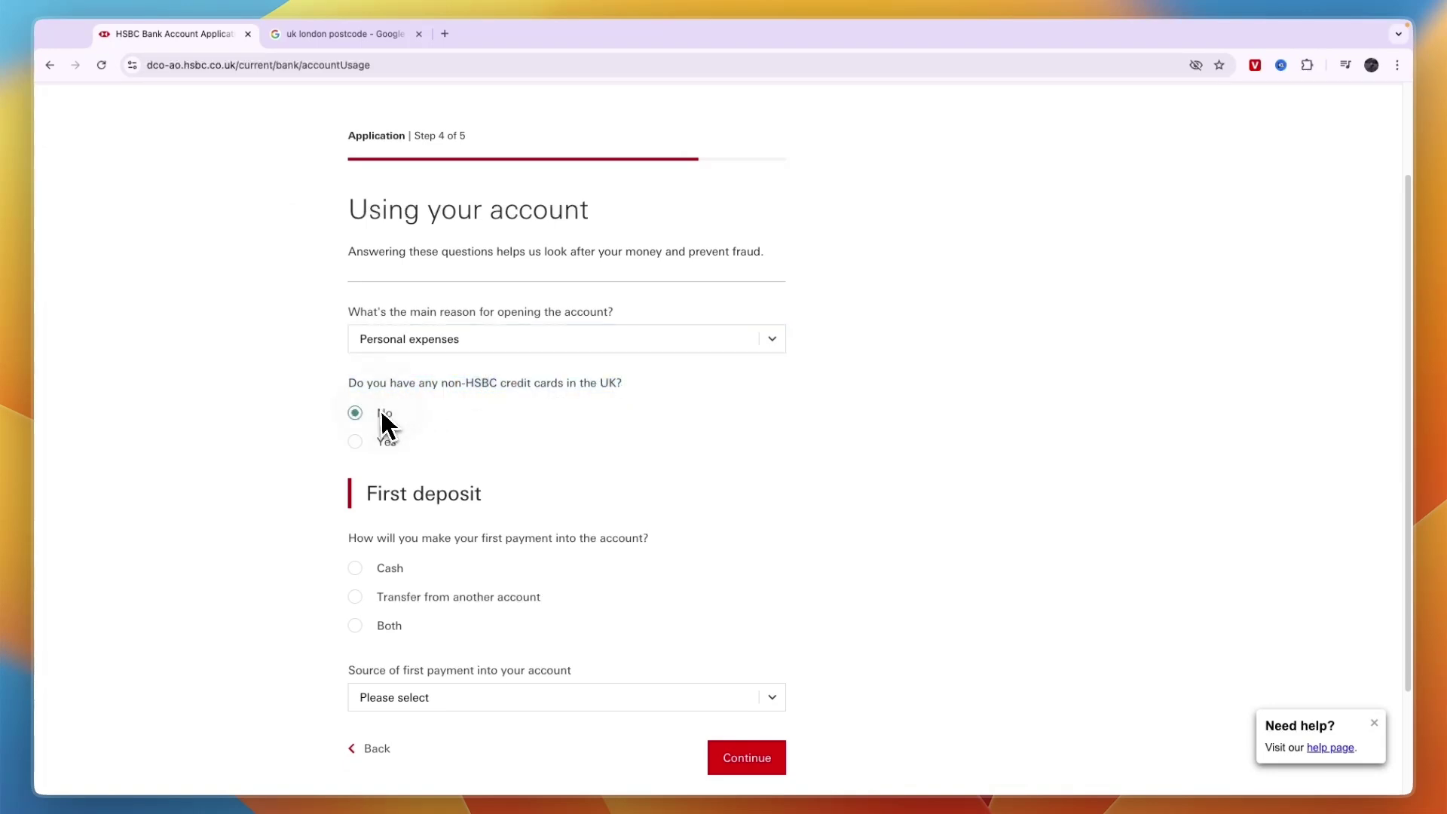
# Step: Set the first payment to Cash sourced from Salary and continue to the review step
pyautogui.scroll(-3, 385, 445)
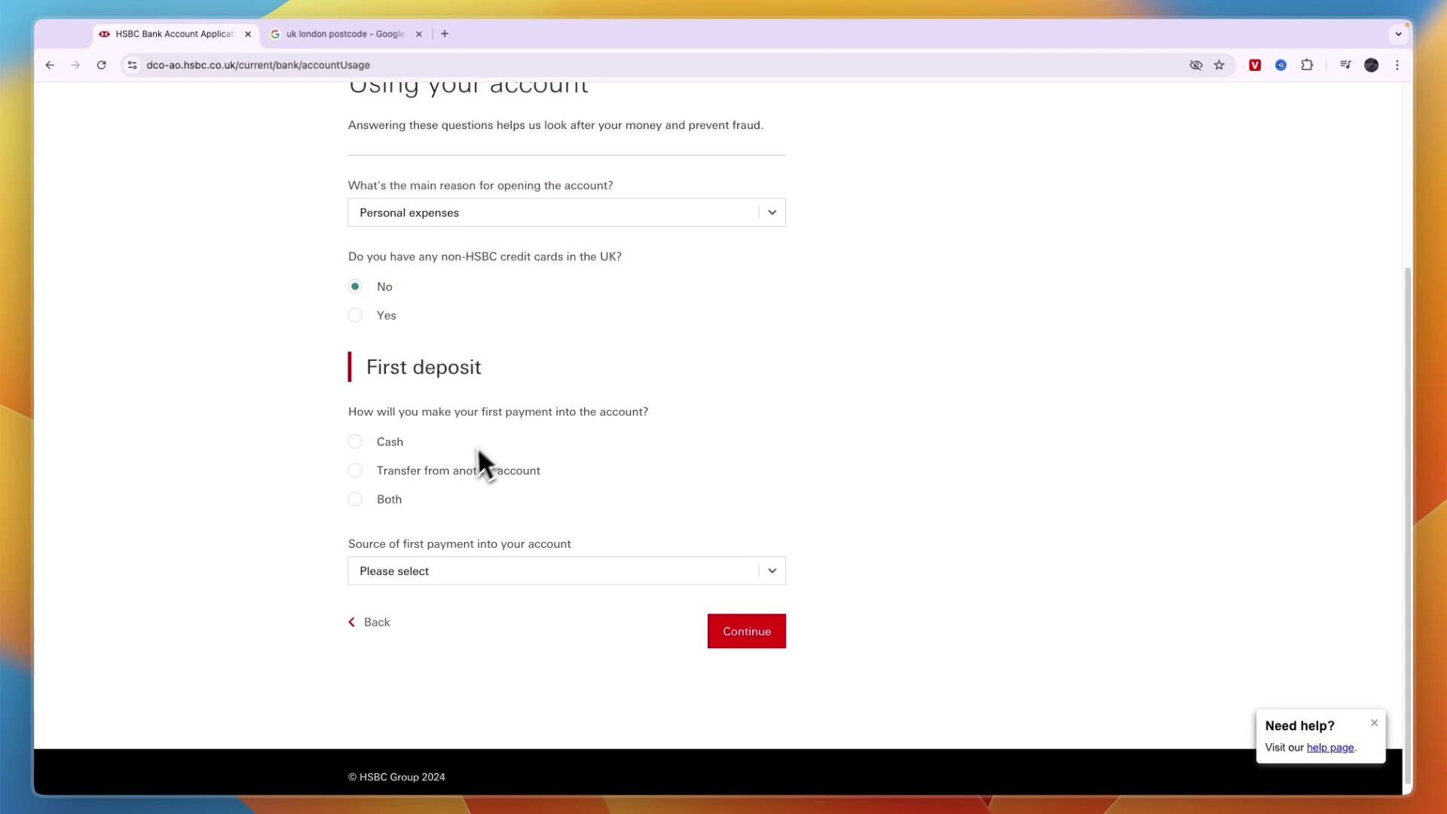
pyautogui.moveTo(619, 400); pyautogui.dragTo(633, 445)
pyautogui.click(545, 444)
pyautogui.click(371, 441)
pyautogui.scroll(-1, 418, 544)
pyautogui.moveTo(349, 532); pyautogui.dragTo(556, 556)
pyautogui.click(508, 561)
pyautogui.click(509, 579)
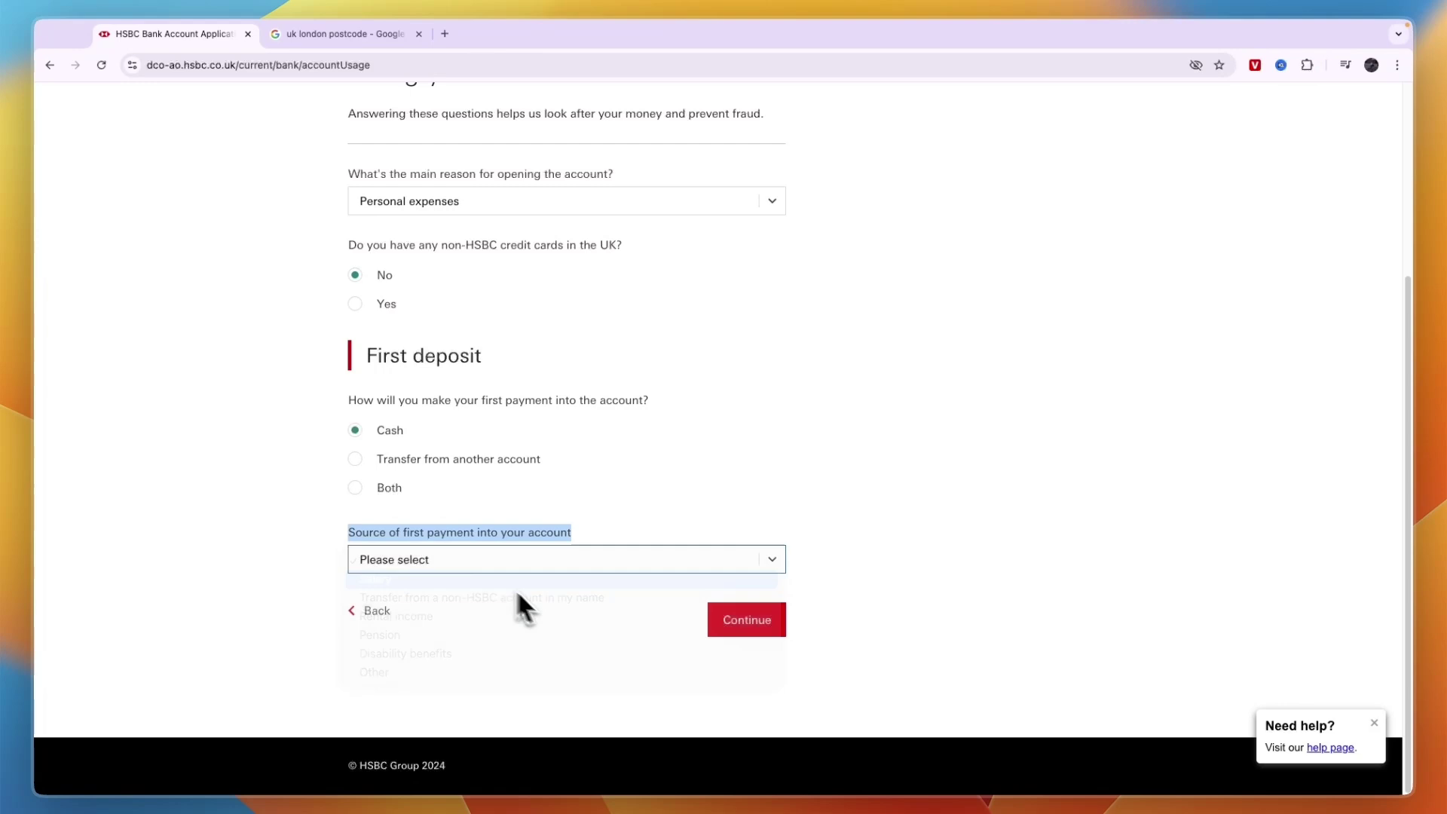
pyautogui.click(740, 630)
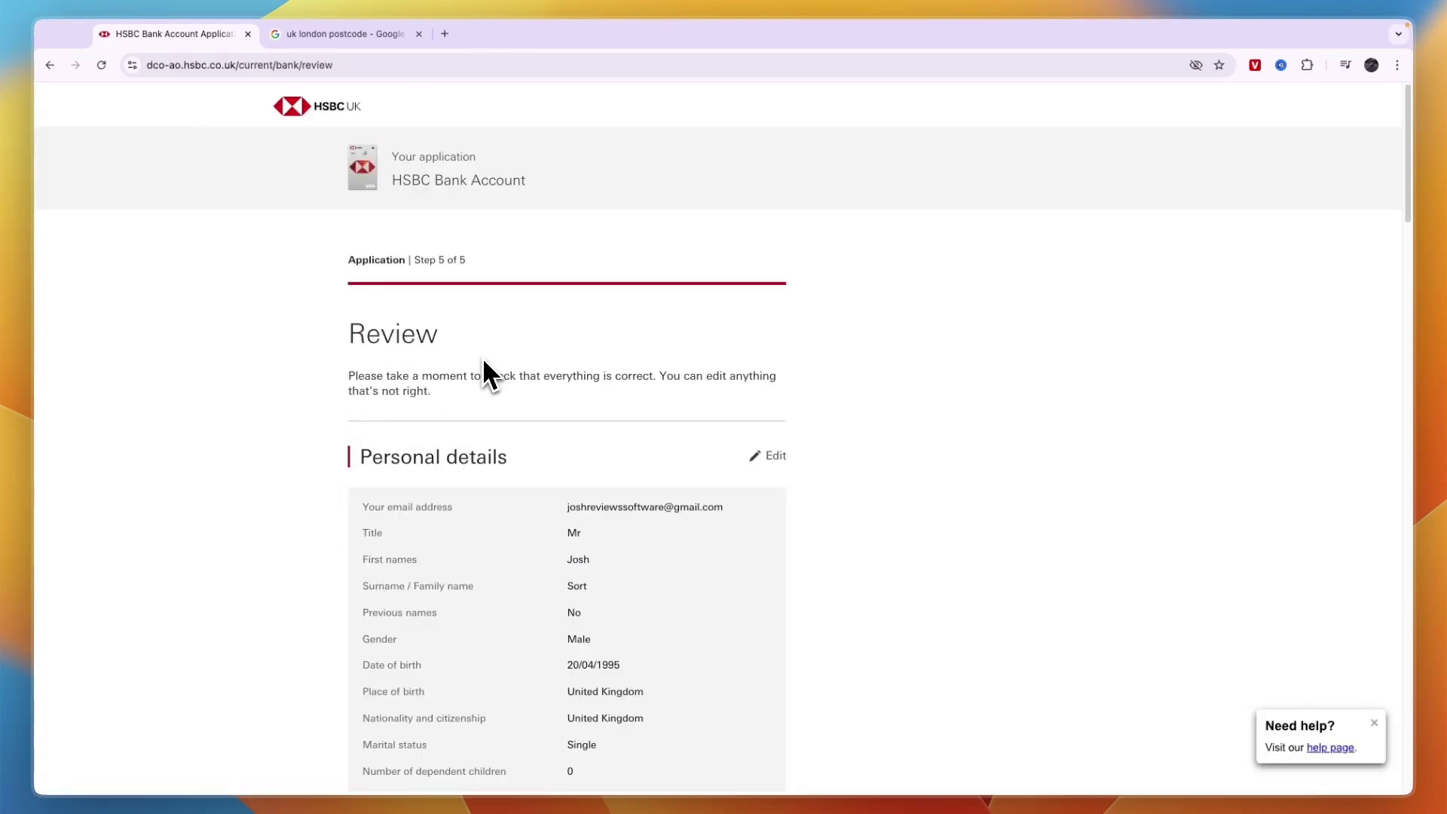
# Step: Review the application details, confirm the Personal Banking Terms and Conditions and Charges, and close the postcode search tab
pyautogui.scroll(-12, 490, 365)
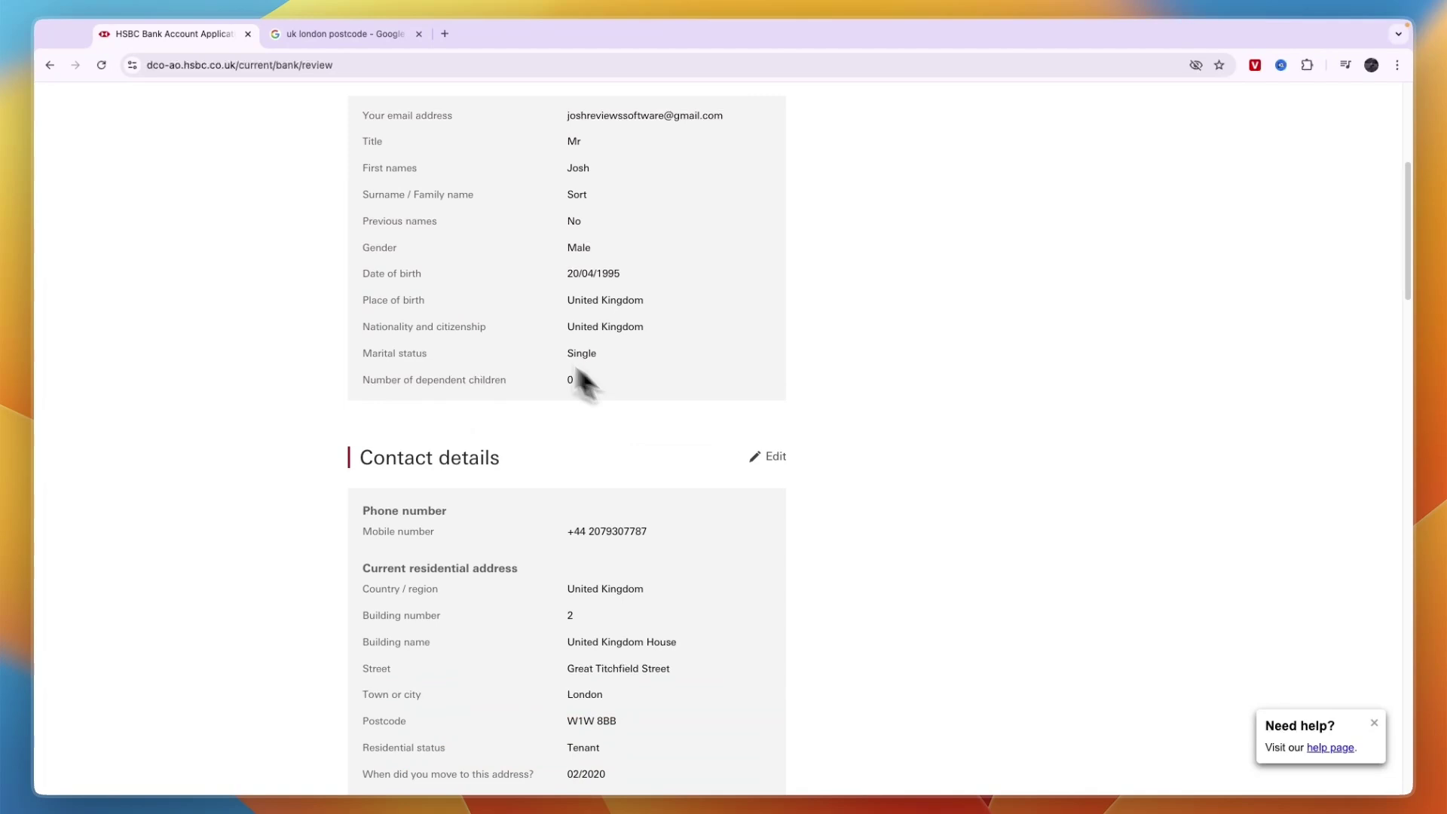
pyautogui.scroll(-15, 536, 505)
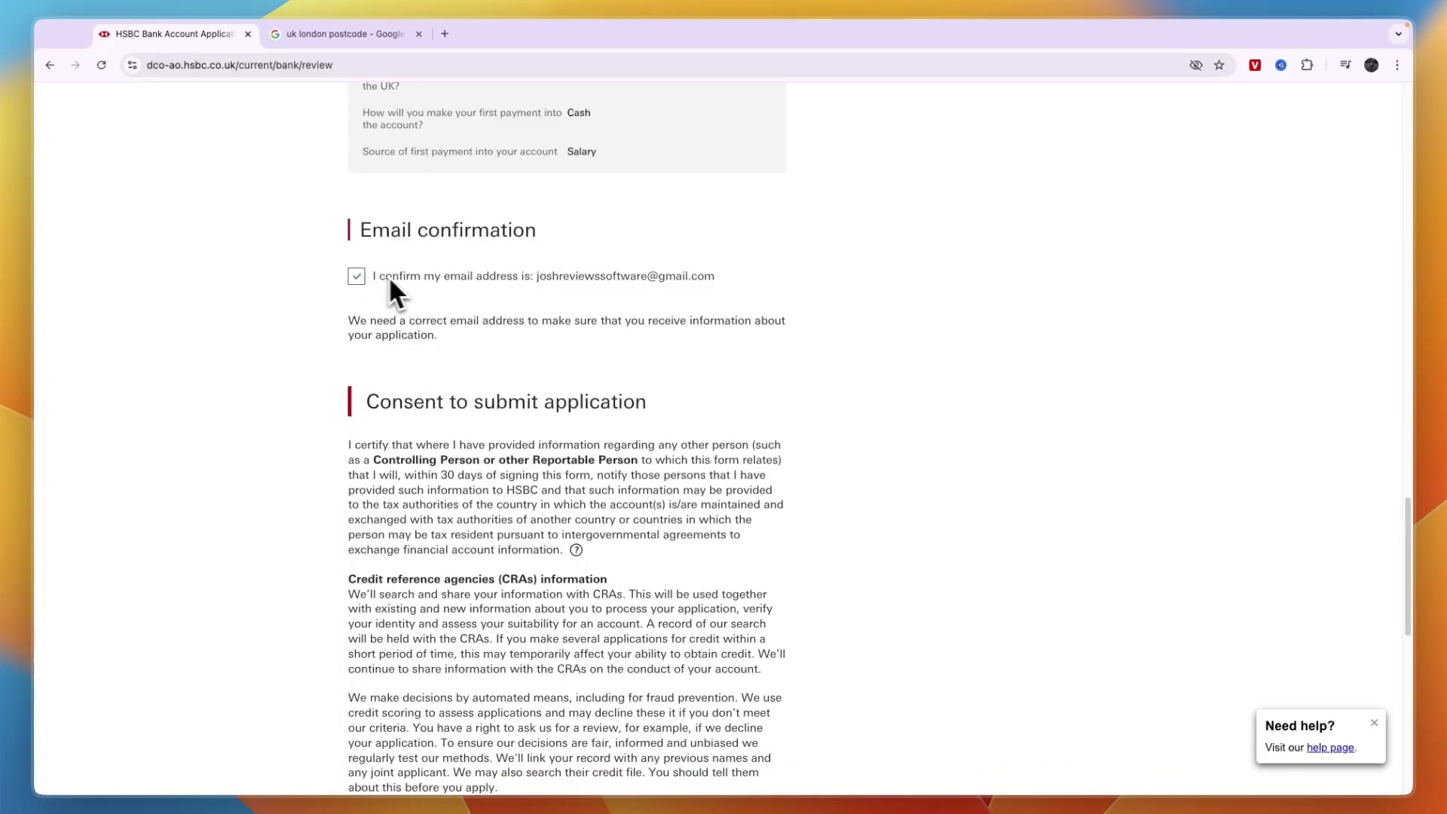
pyautogui.scroll(-12, 422, 372)
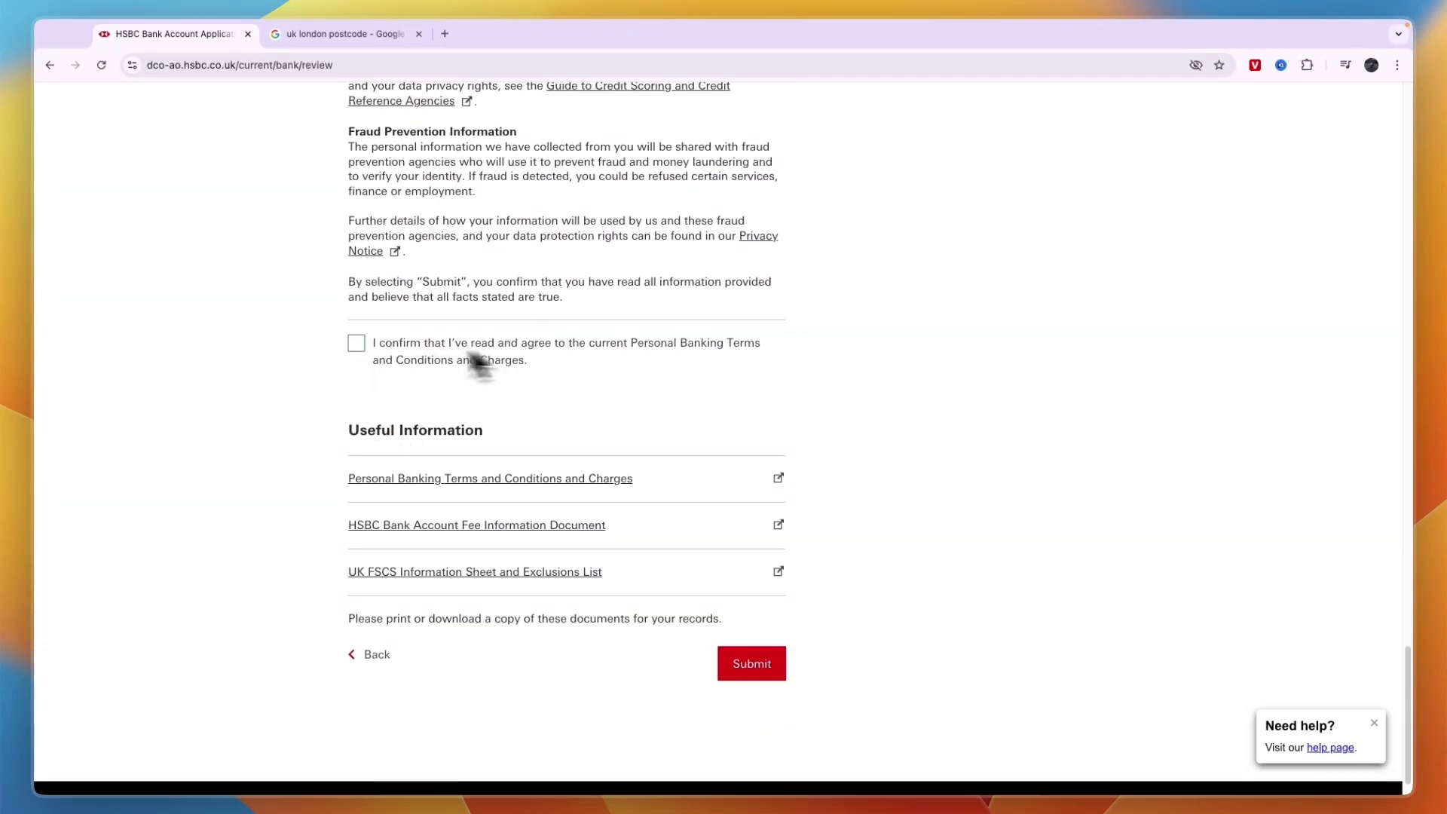
pyautogui.click(372, 345)
pyautogui.click(751, 663)
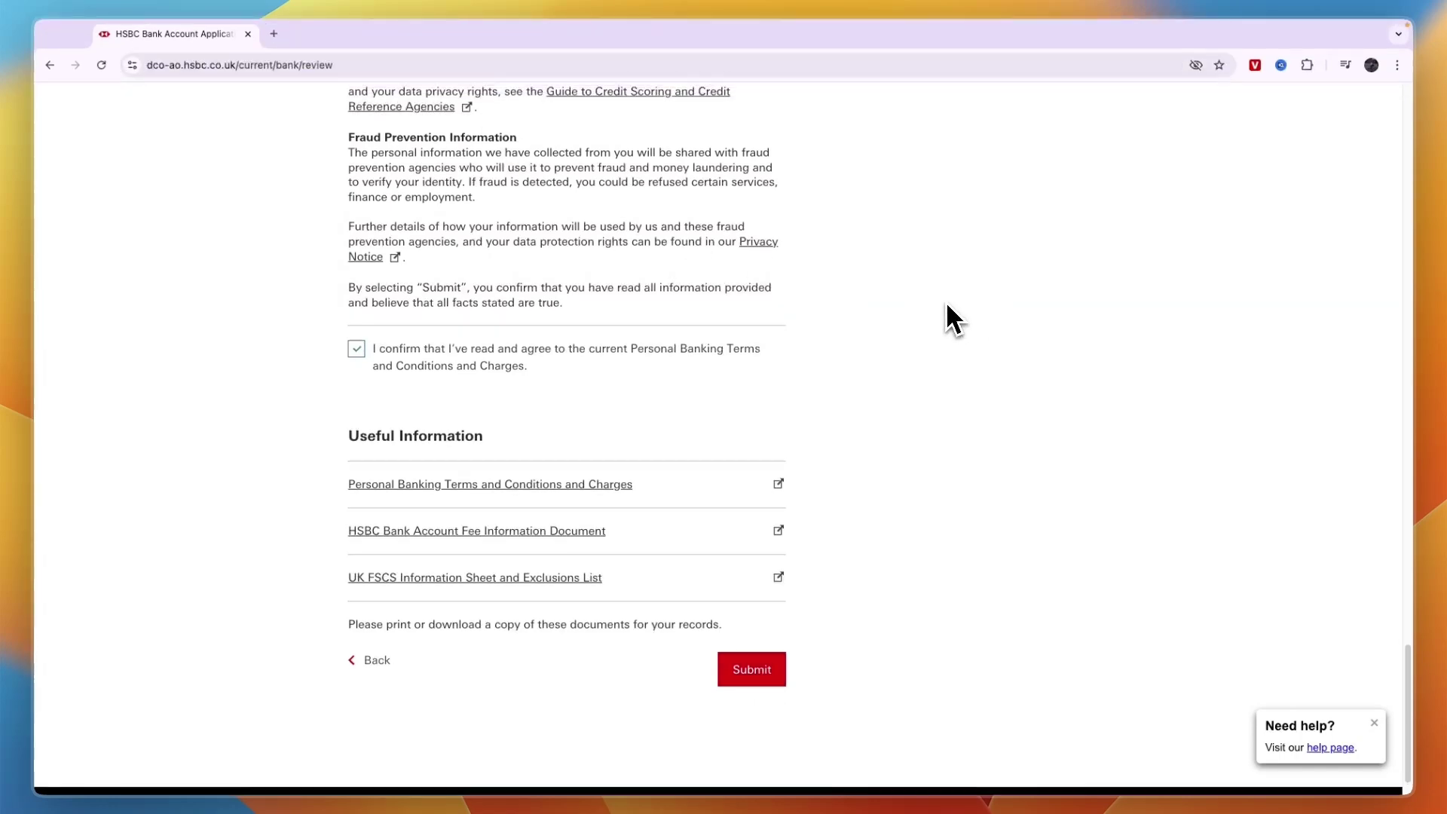